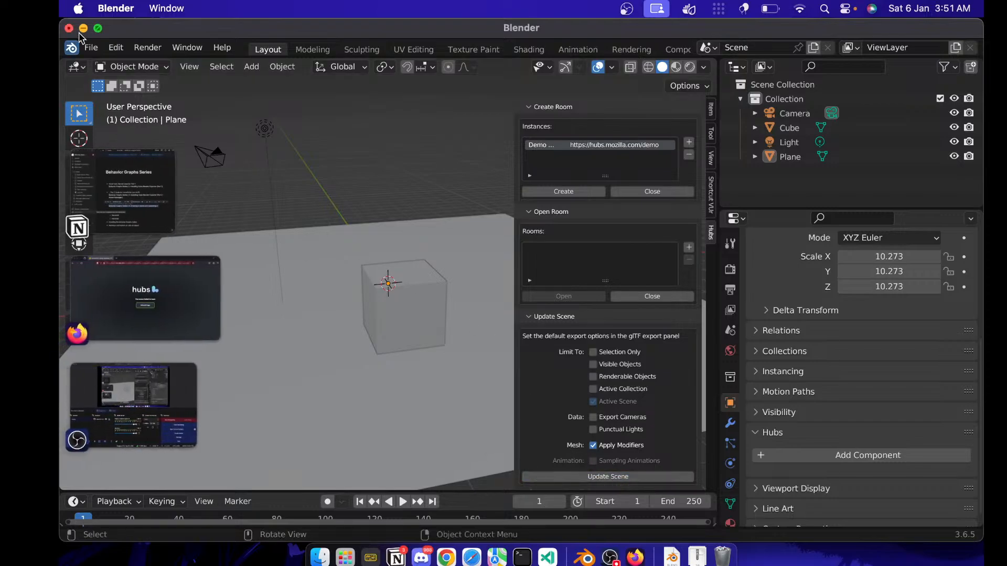
- Choose Chrome as the scene debugger browser in the Hubs Blender Addon preferences
click(117, 283)
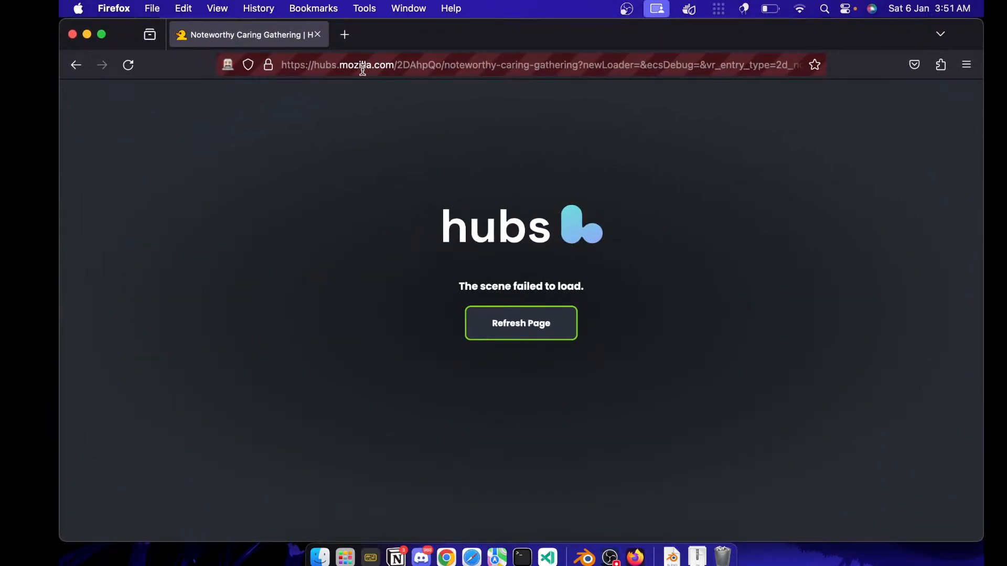
click(584, 556)
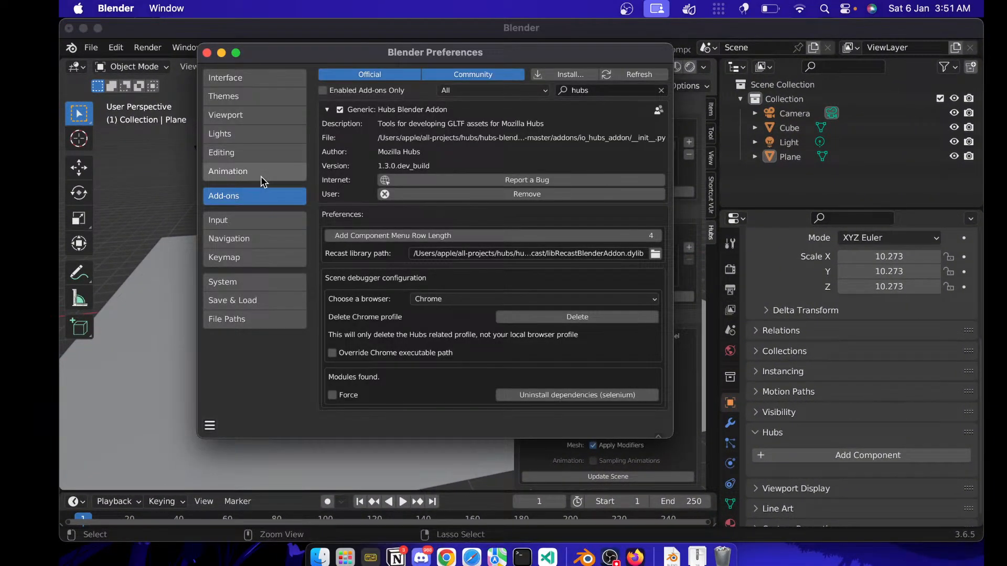
click(328, 110)
click(327, 110)
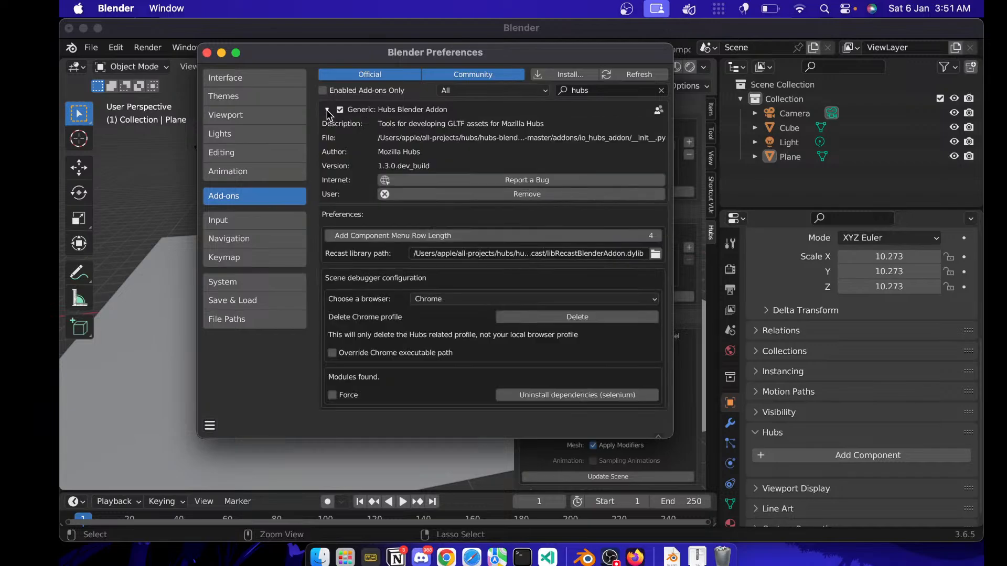
click(459, 297)
click(459, 297)
click(207, 53)
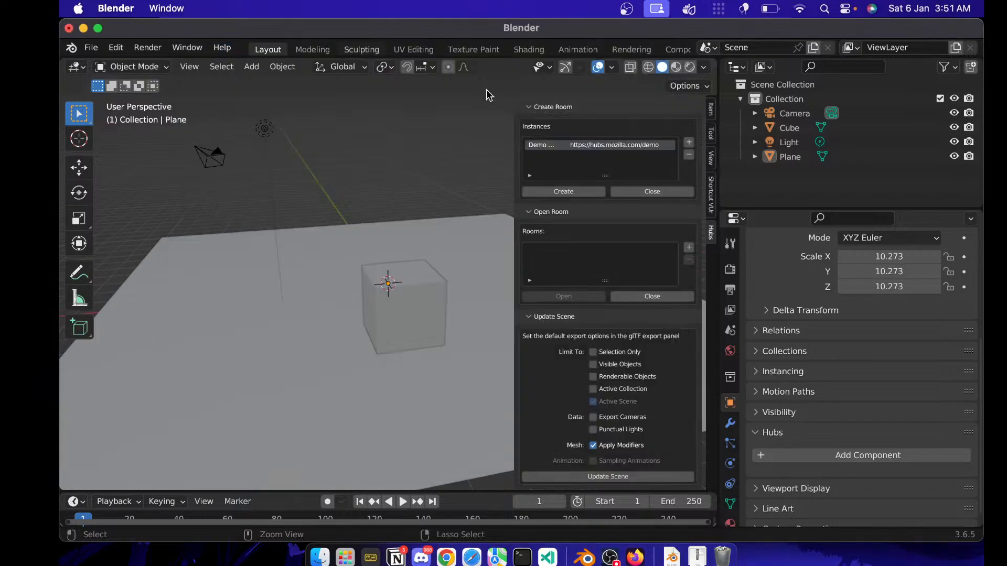
- Close Blender and relaunch it with the default scene in an enlarged window
click(69, 32)
key(Return)
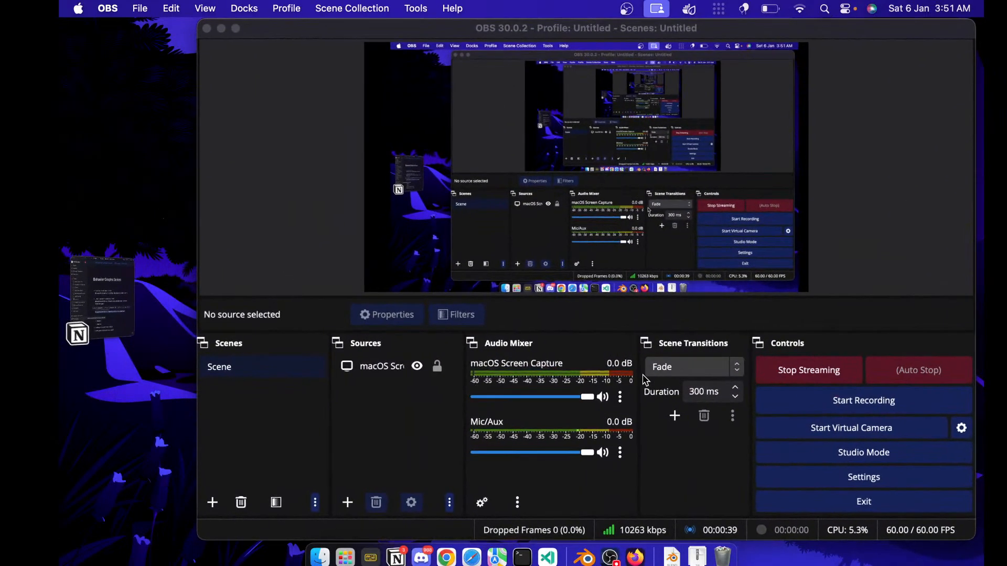
click(583, 557)
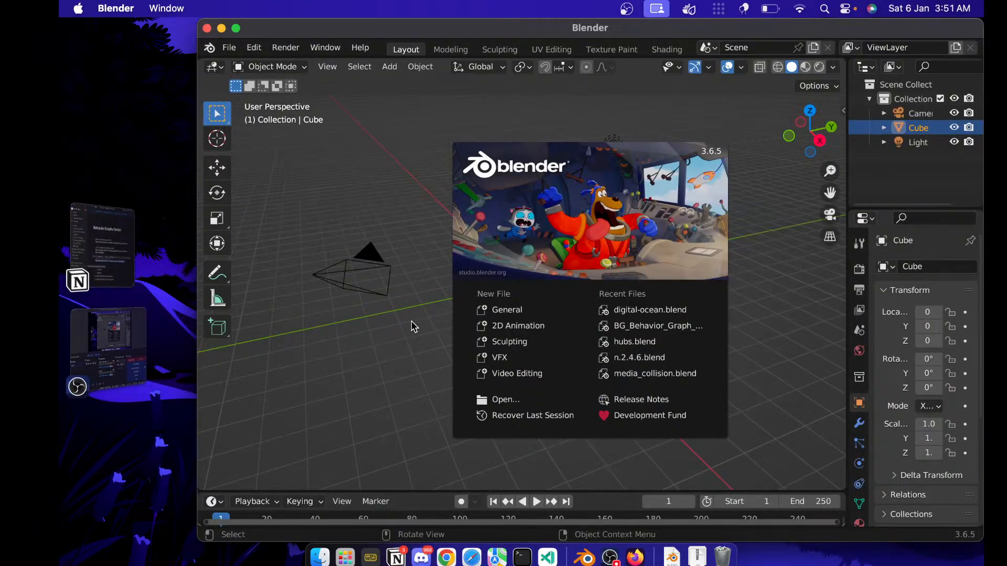
click(410, 321)
double_click(513, 38)
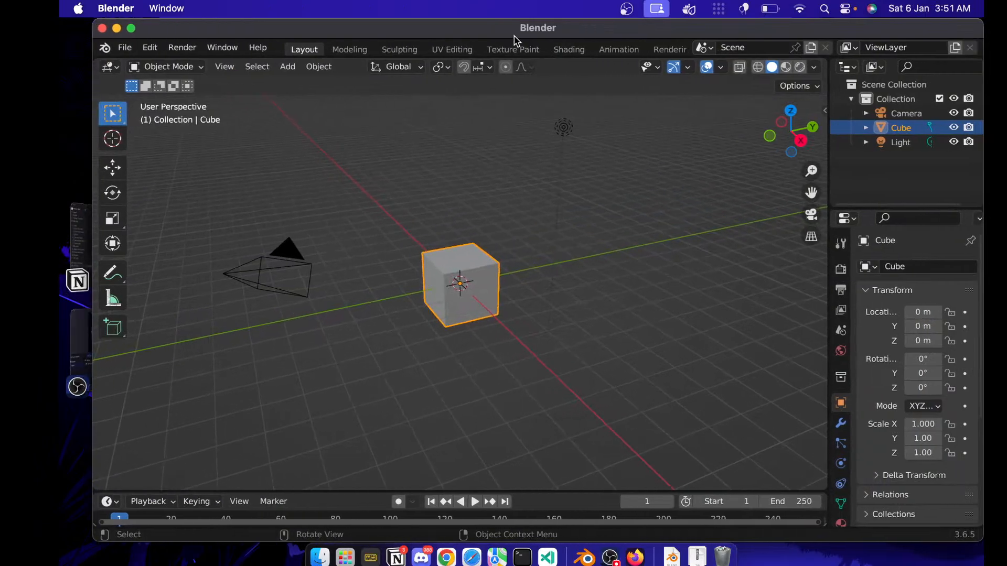
key(super+comma)
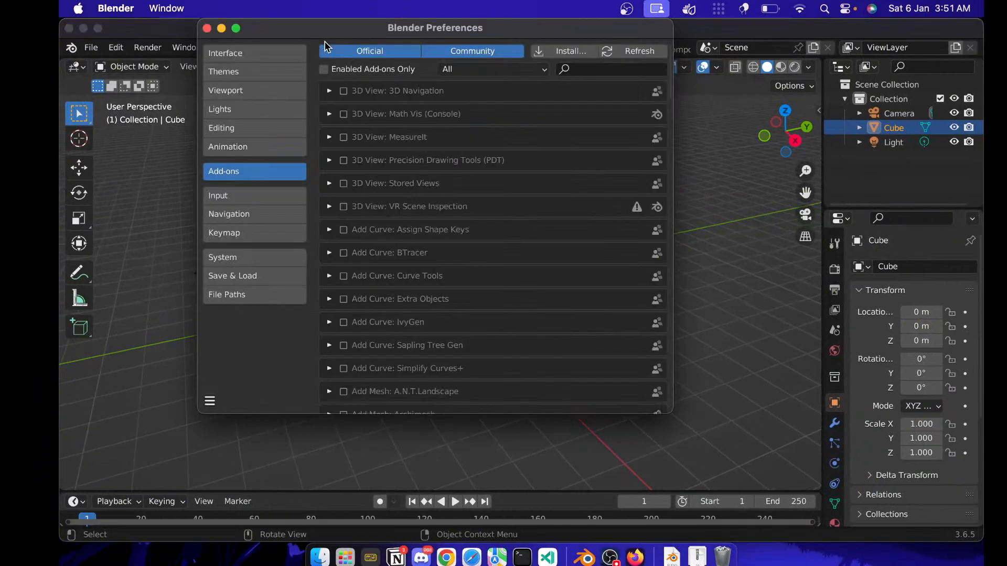
click(173, 186)
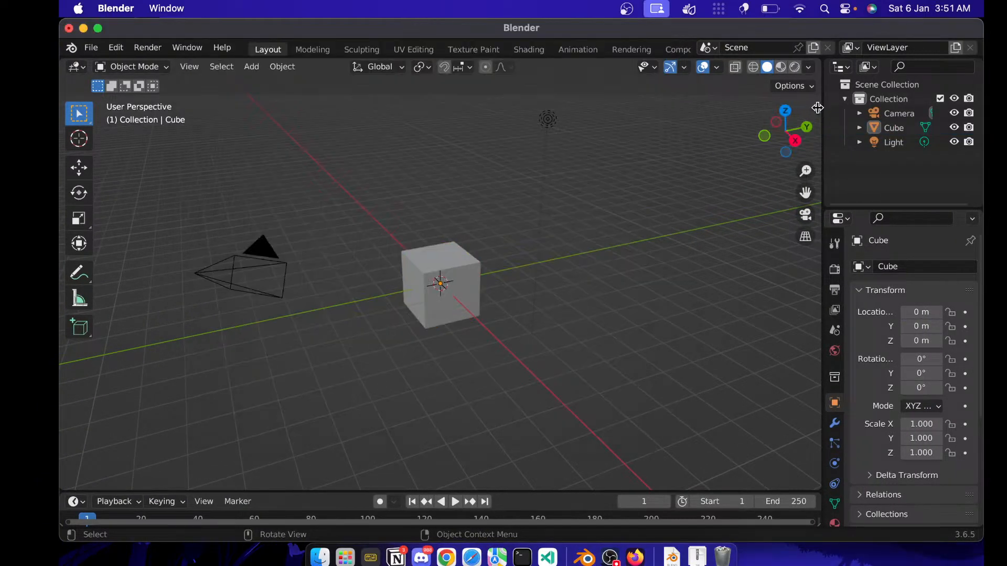
- Show the Hubs settings in the 3D viewport's sidebar and widen the sidebar
key(n)
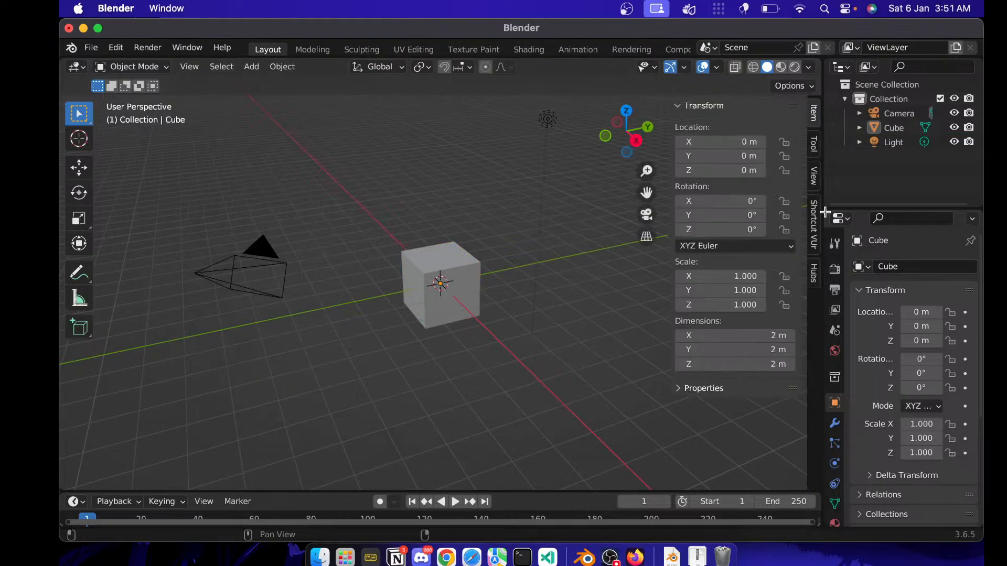
click(814, 273)
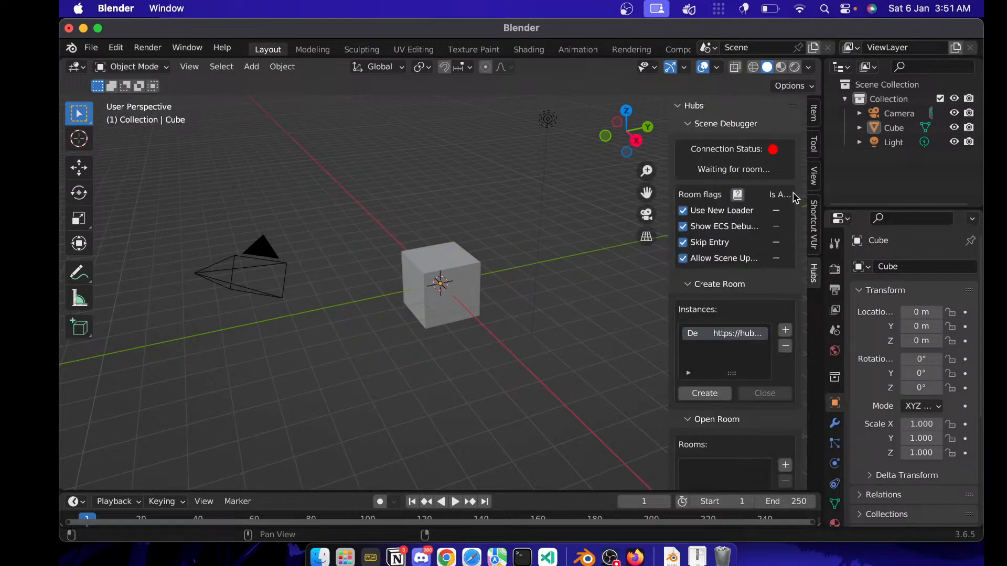
scroll(733, 318, down, 10)
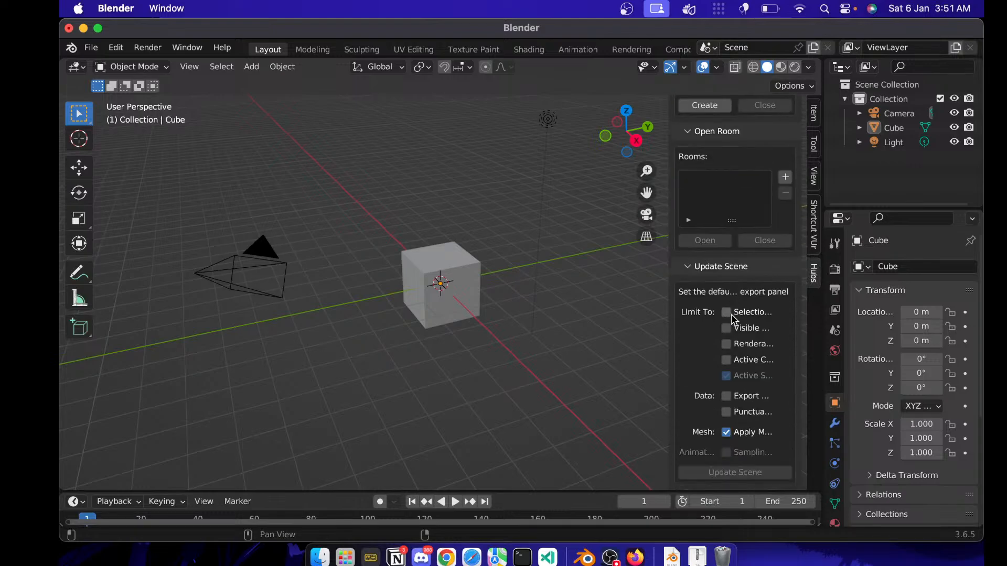
scroll(740, 279, up, 4)
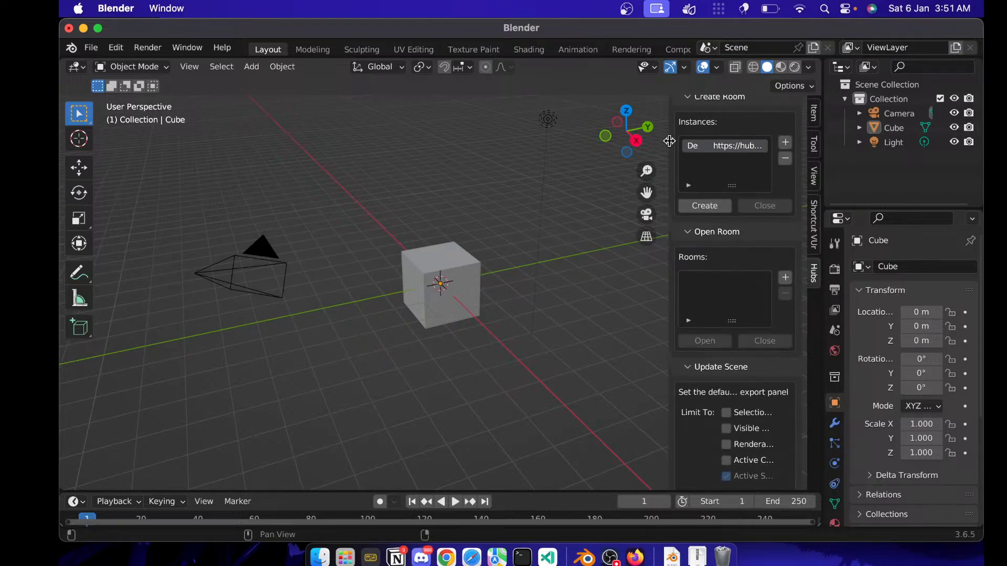
drag(669, 141, 610, 142)
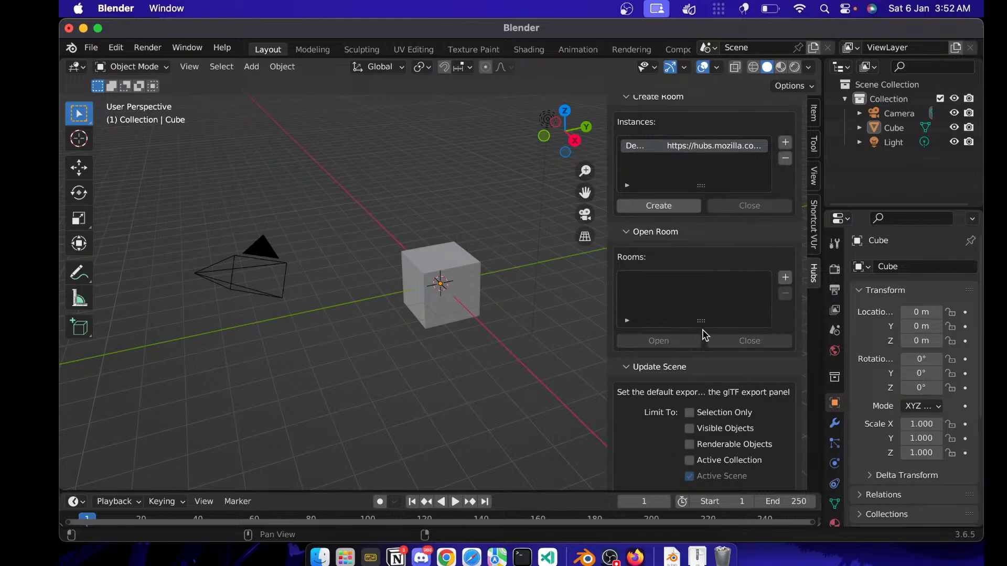
- Create a Hubs room from the listed hubs.mozilla.com demo instance with the current room flags
scroll(692, 330, down, 5)
scroll(680, 404, up, 12)
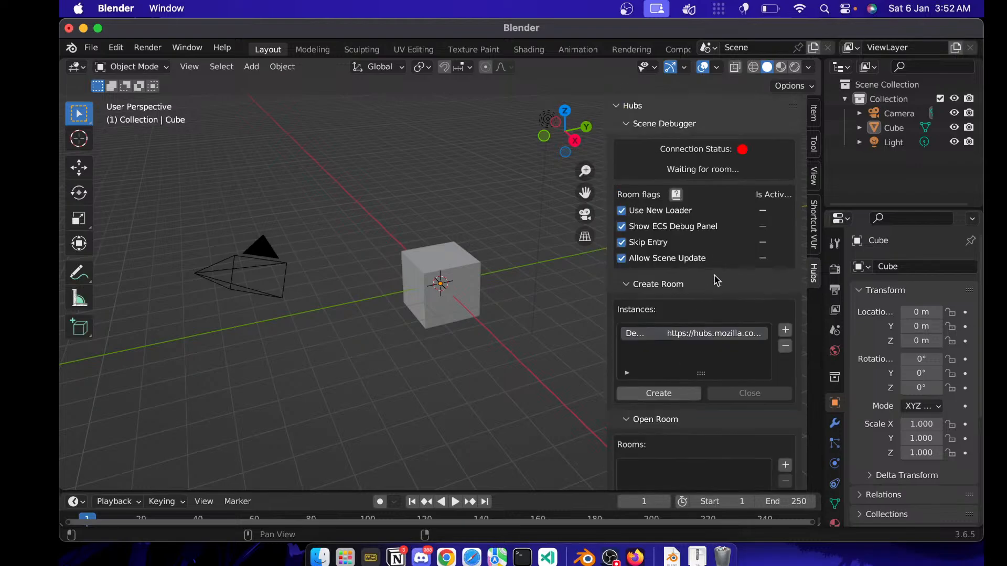
scroll(707, 348, down, 1)
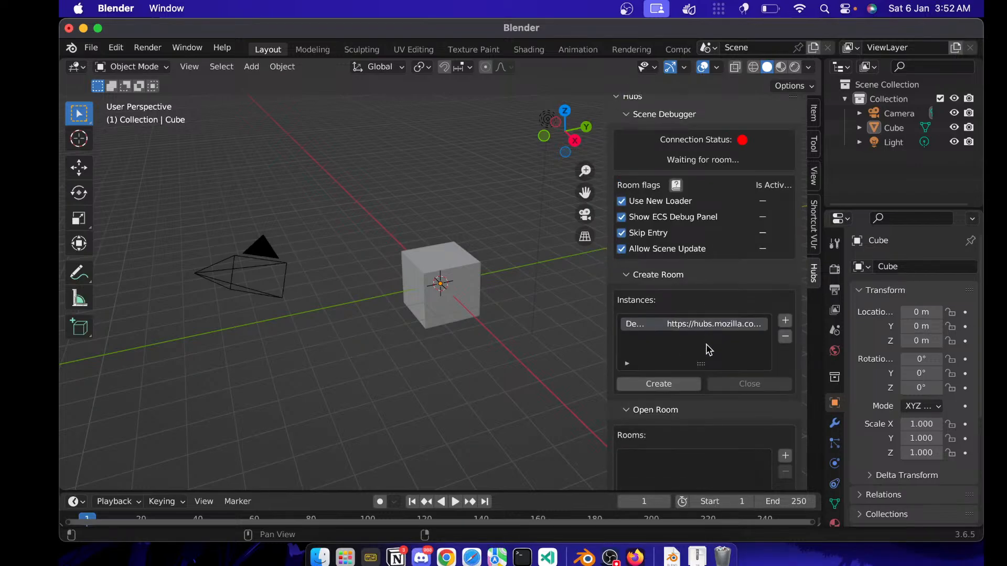
click(660, 386)
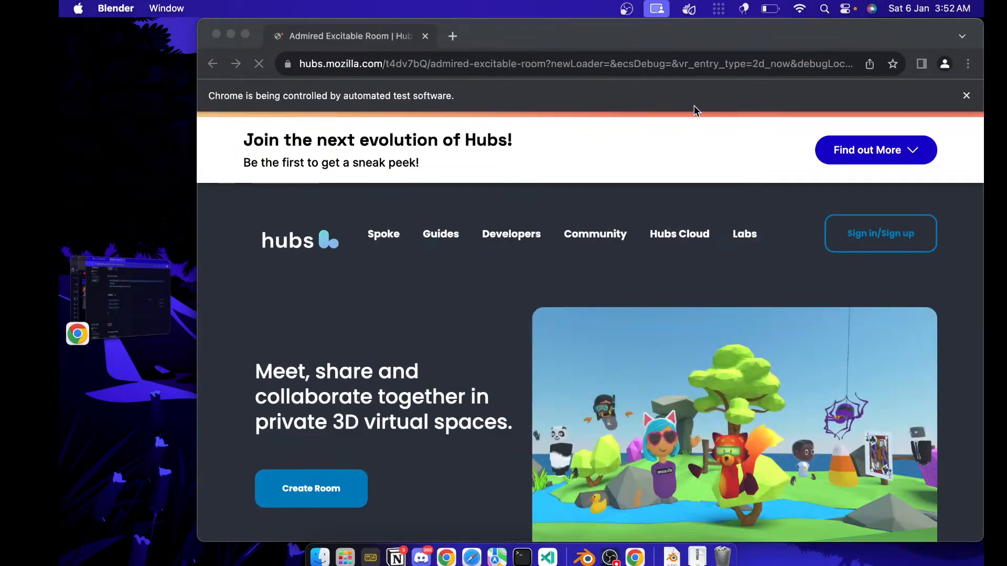
click(694, 106)
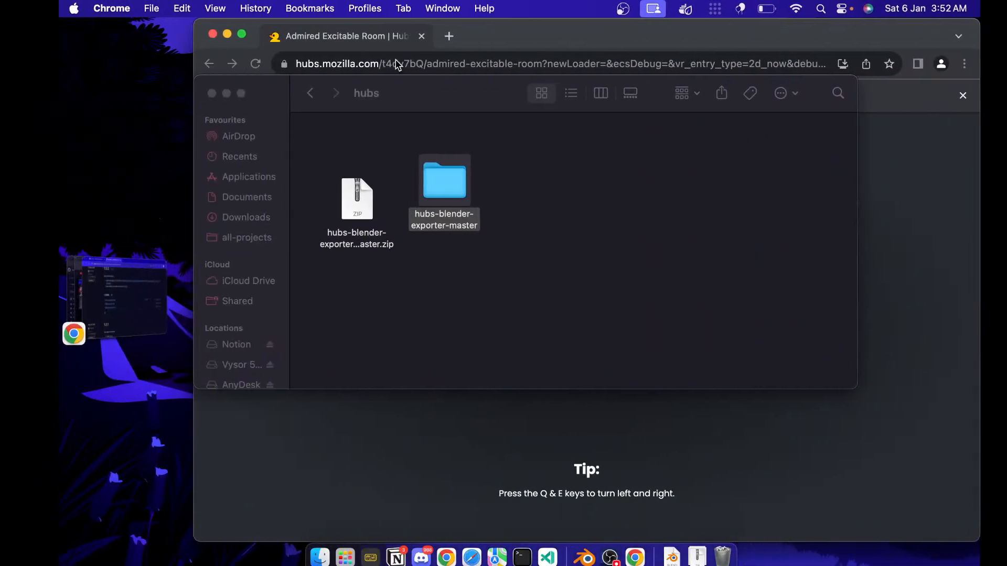
- Load hubs.mozilla.com/signin in a new tab of the Chrome window that holds the room
click(450, 38)
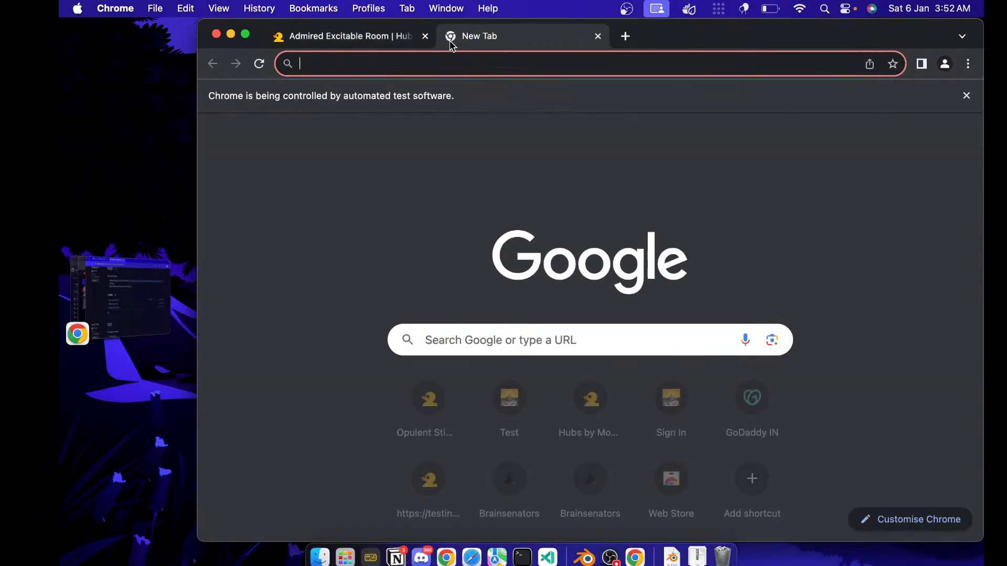
text(hub)
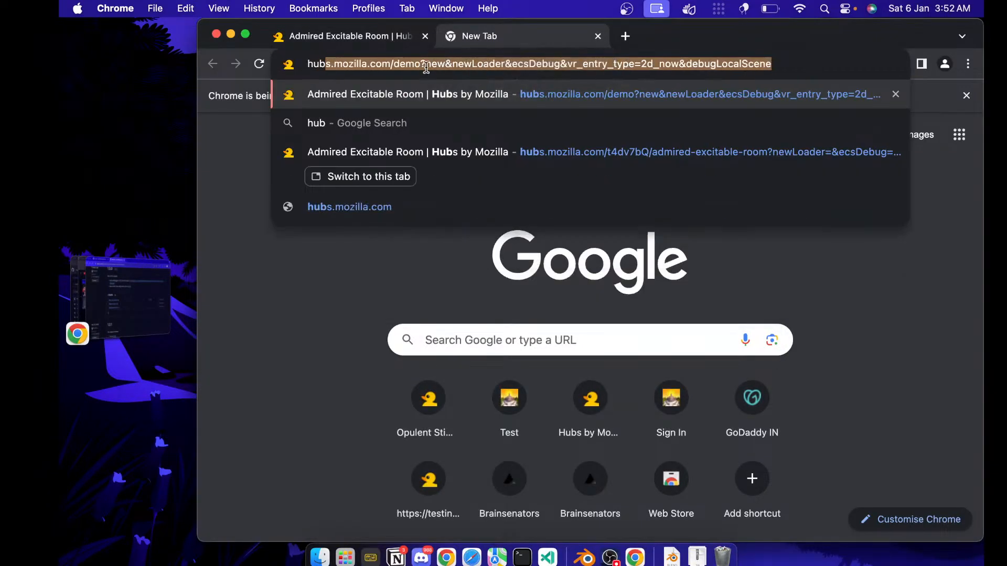
text(s.mozilla.com)
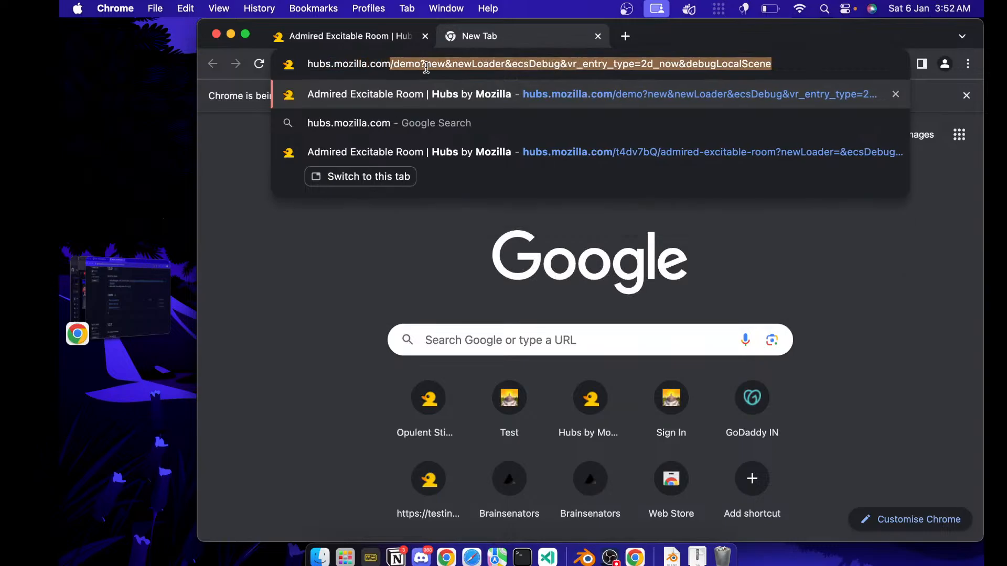
text(/signin)
key(Return)
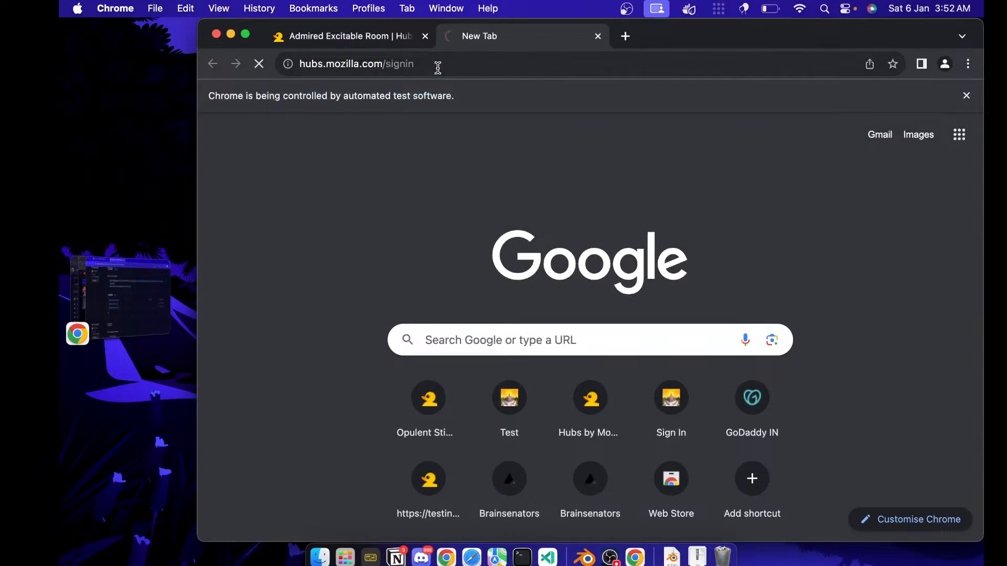
click(437, 68)
key(ctrl+Right)
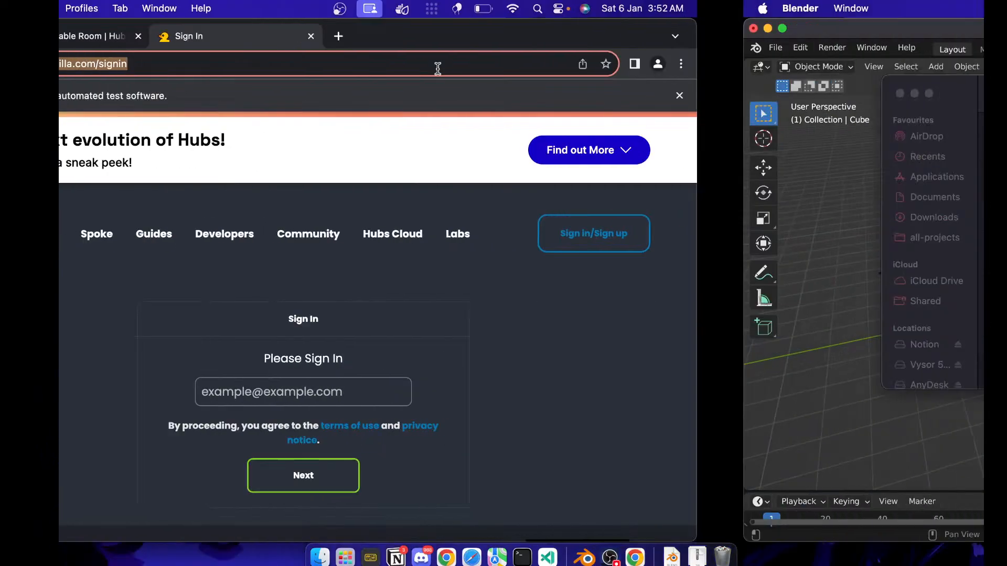
key(ctrl+Left)
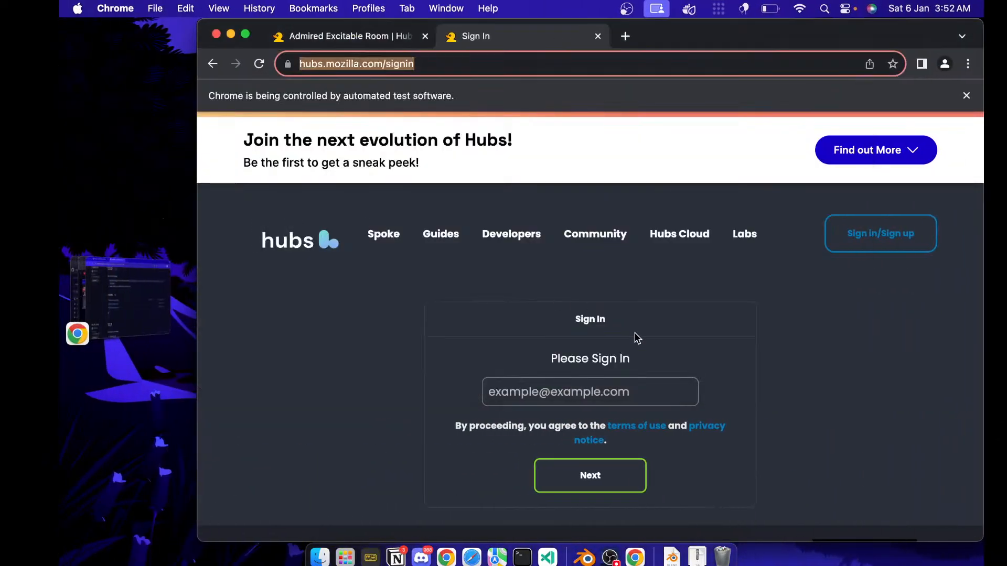
- Fill in the account's e-mail from the saved suggestion and submit the Hubs sign-in form
scroll(636, 353, down, 2)
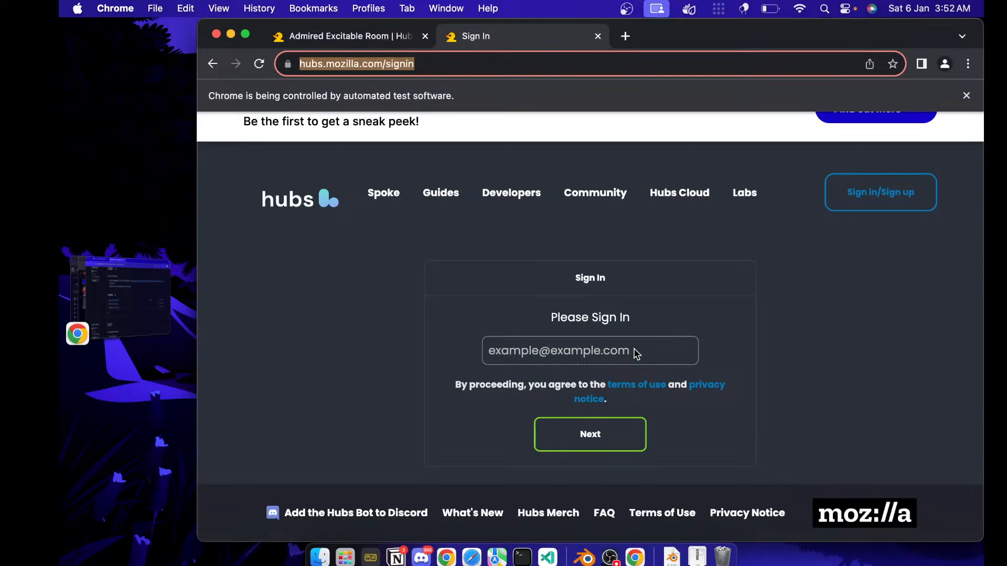
click(628, 350)
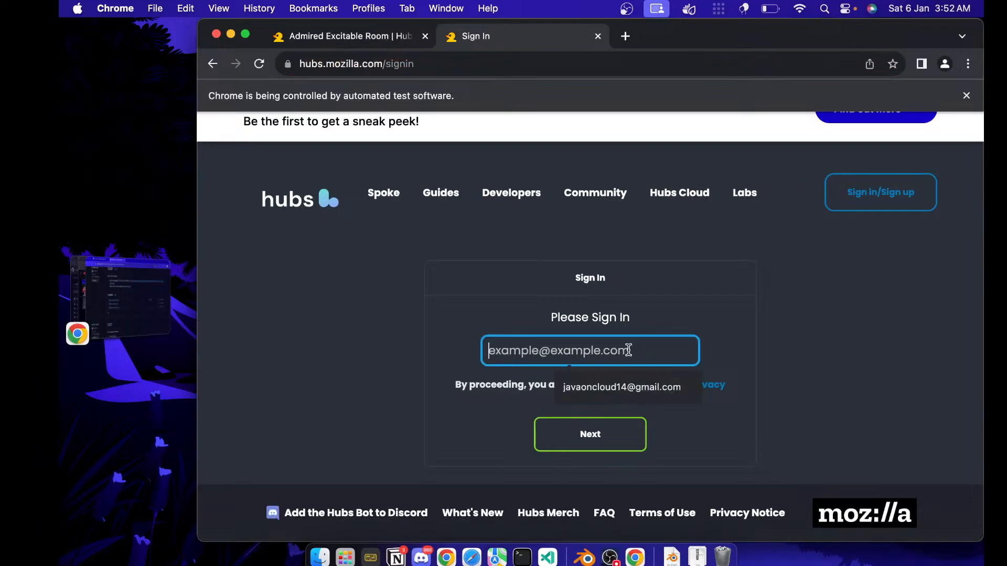
click(621, 387)
click(610, 434)
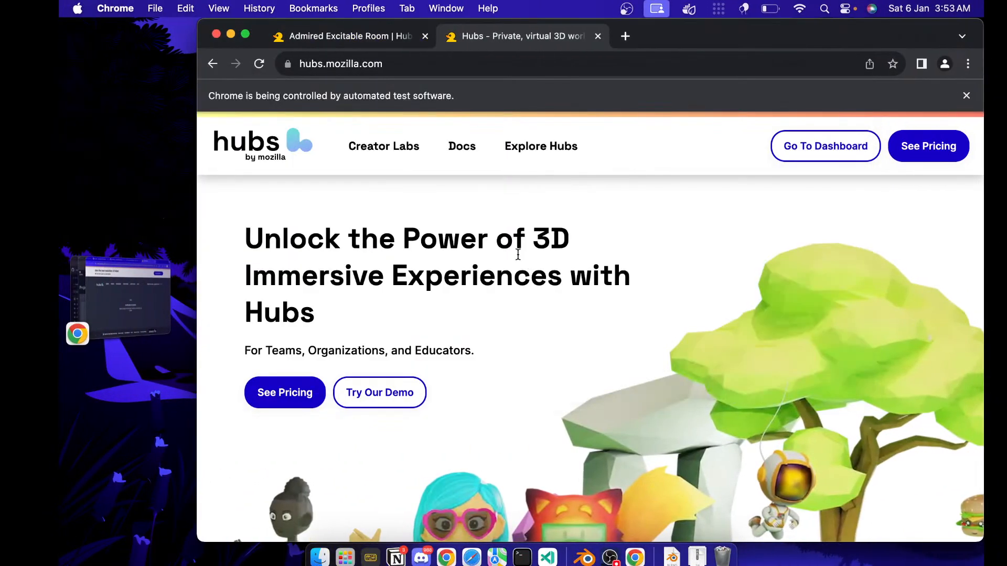
- Return to the room's tab, skip the welcome tour and open the room's additional options to check the sign-in status
click(391, 33)
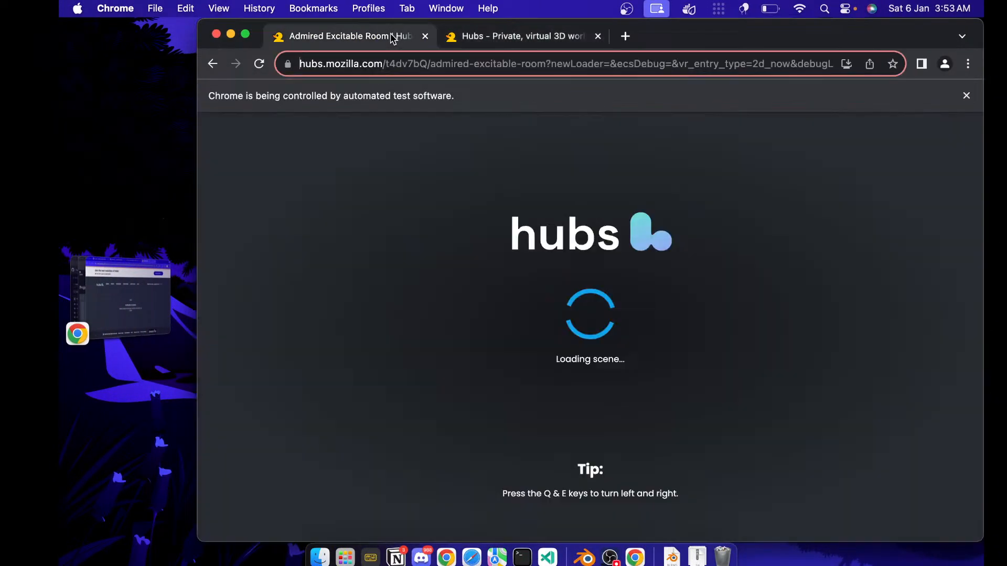
click(608, 260)
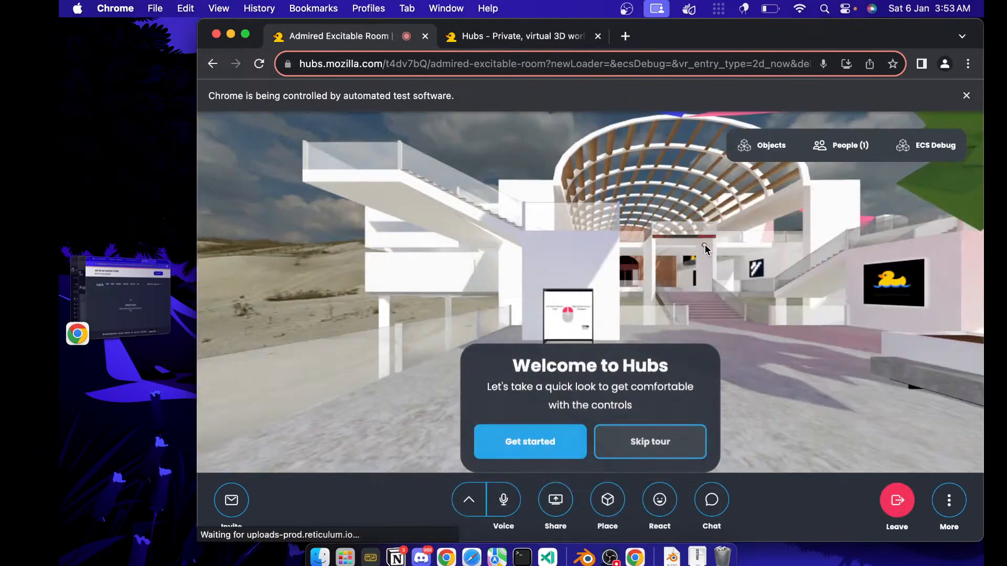
click(659, 433)
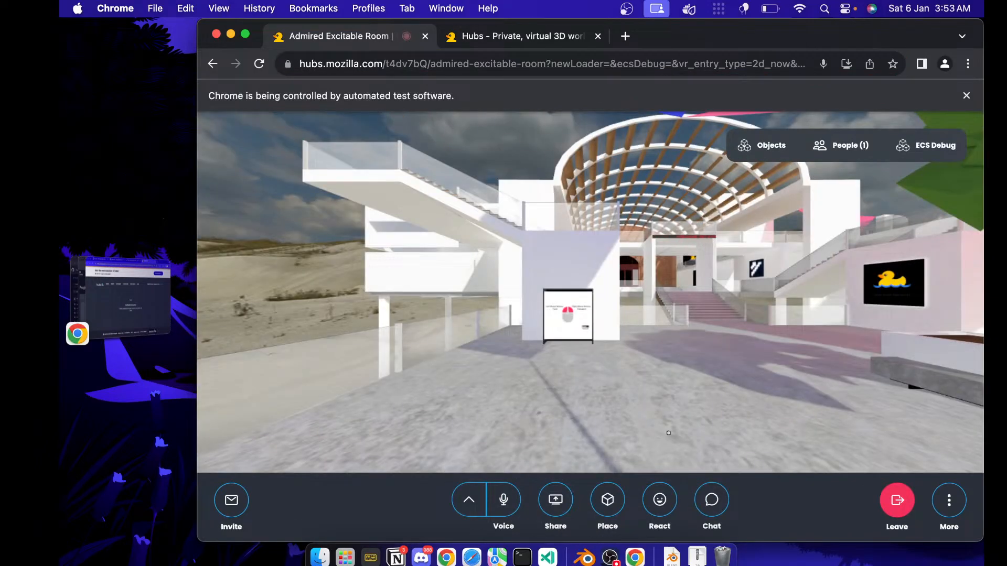
click(949, 501)
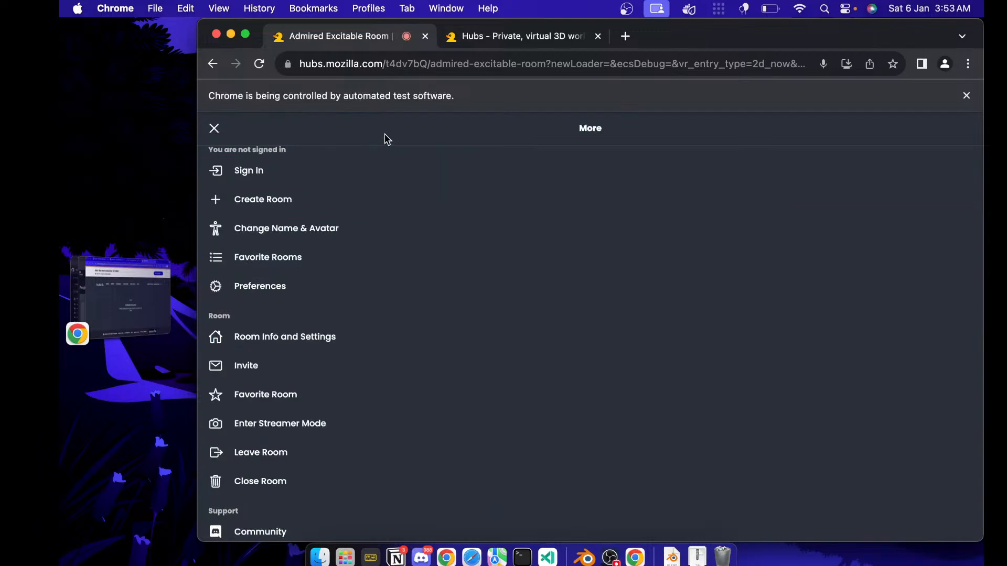
click(508, 38)
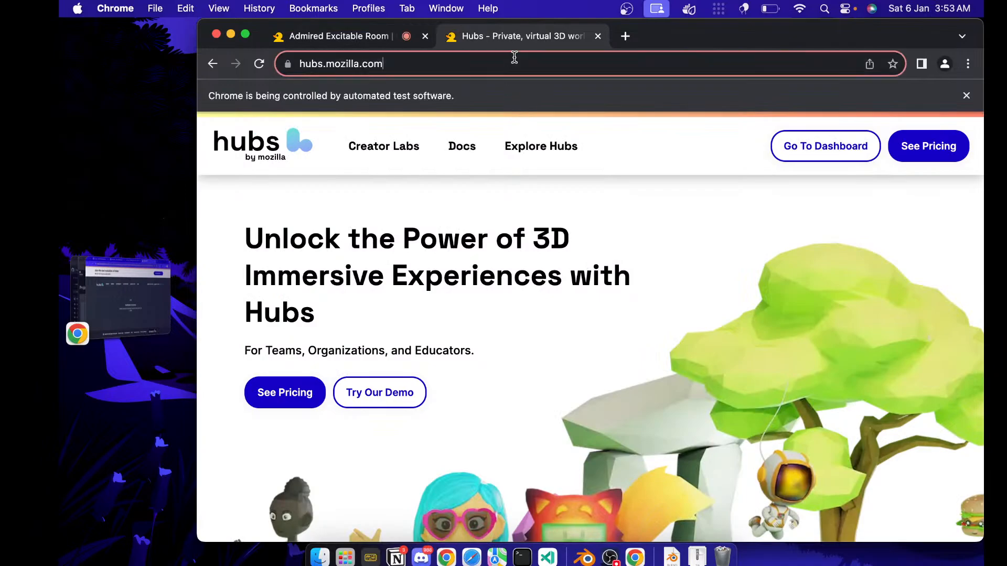
click(514, 59)
click(539, 58)
text(/)
key(BackSpace)
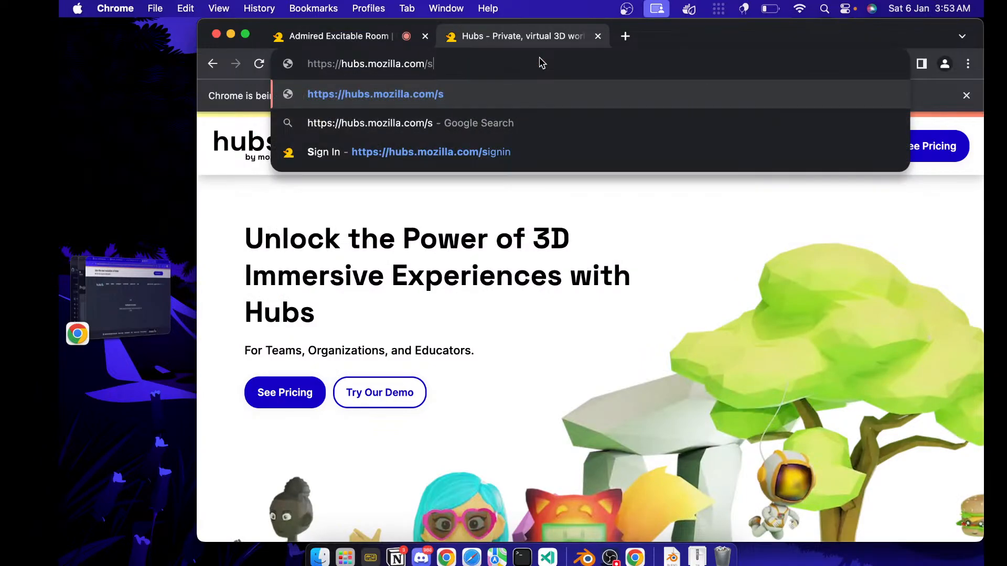
- Return to the Hubs room's tab and reload the room from its current address
click(336, 32)
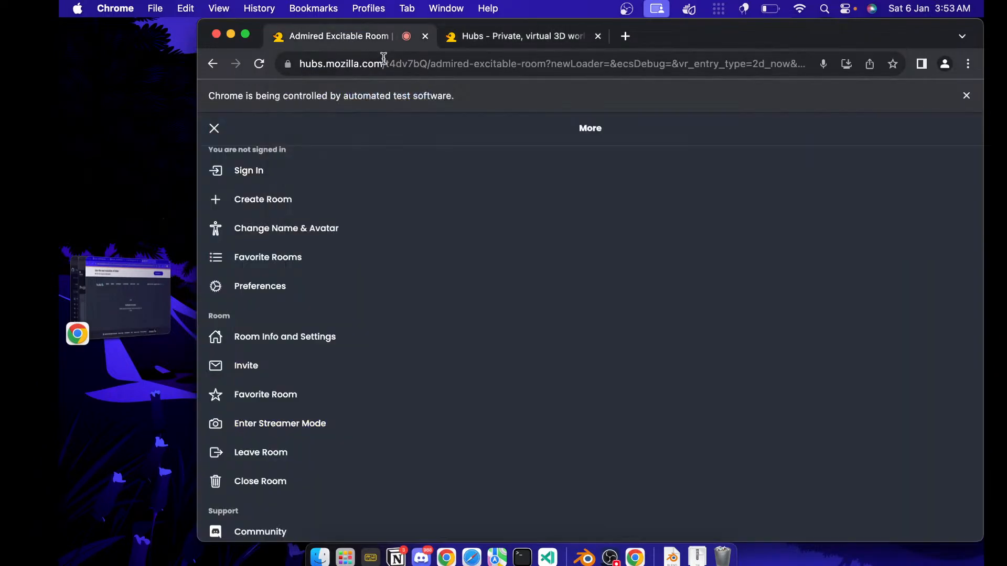
click(346, 64)
key(Return)
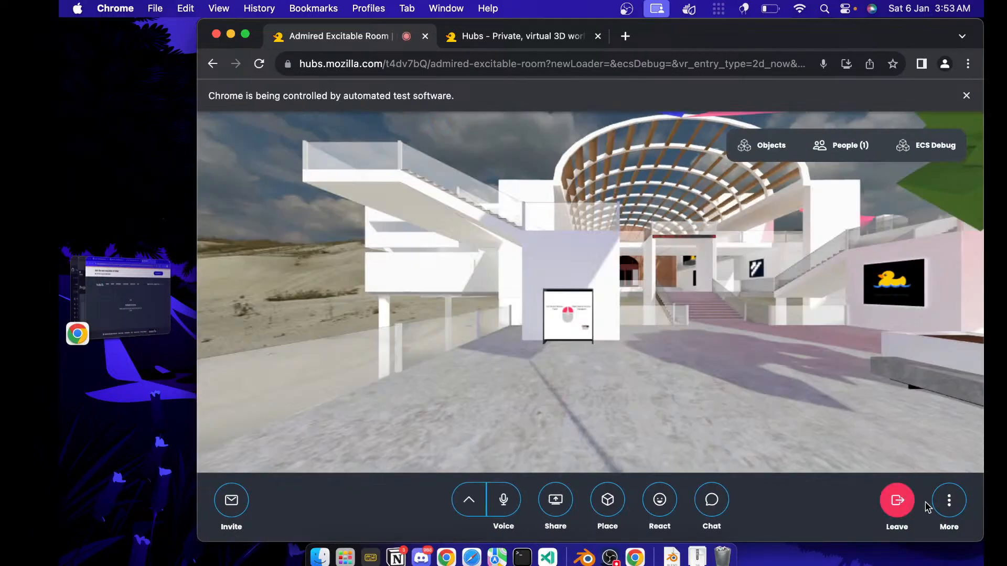
- Check the account's sign-in status in the reloaded room's additional options, and return to the room view
click(948, 501)
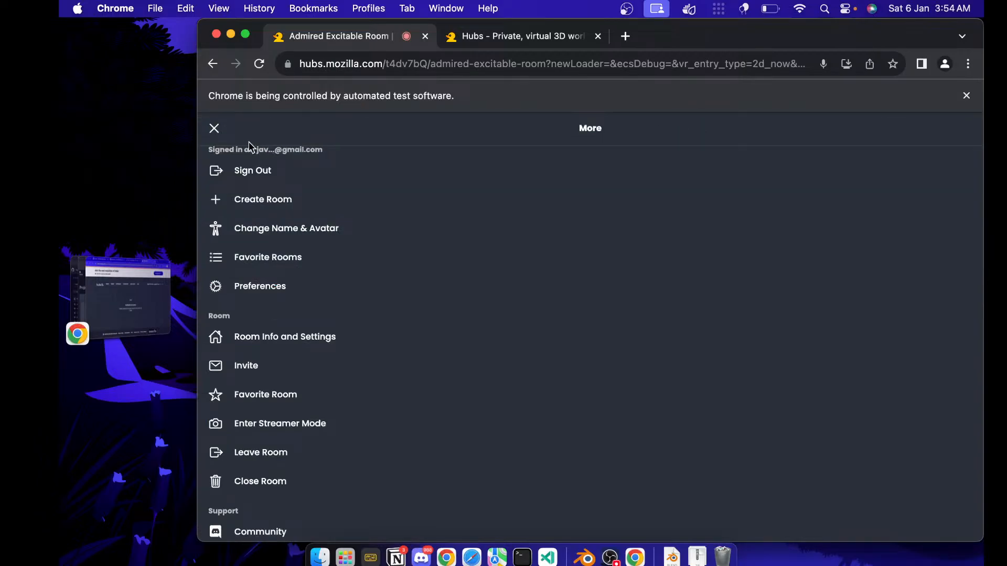
click(214, 129)
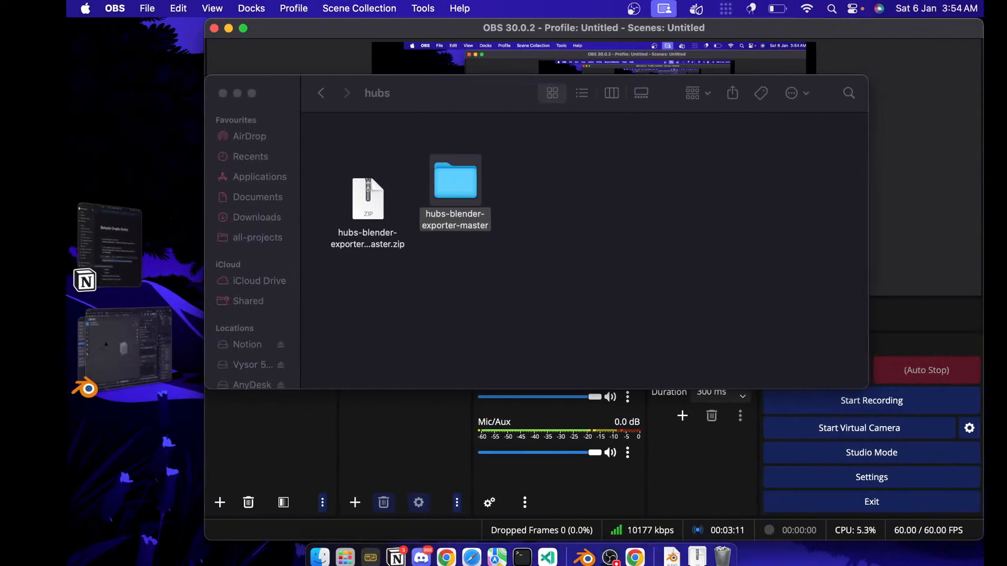
- Switch to Blender and try to send the current scene to the Hubs room with Update Scene in the scene debugger
click(124, 349)
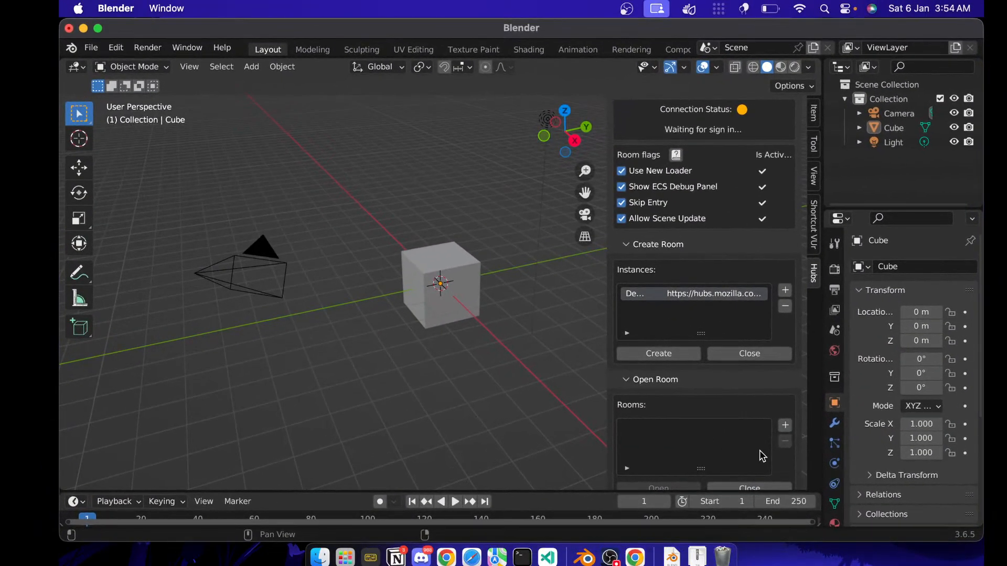
scroll(707, 466, down, 10)
click(719, 473)
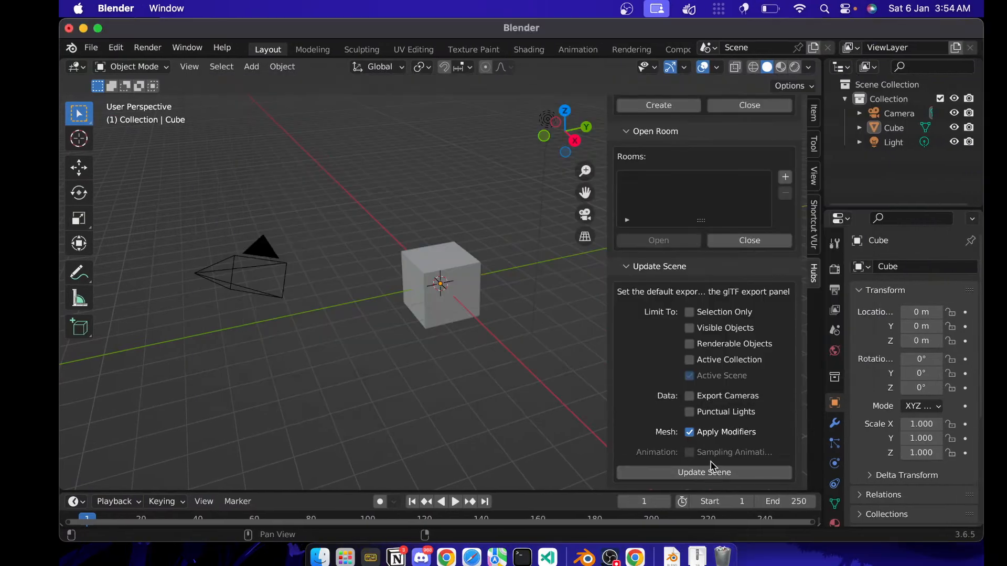
click(717, 474)
scroll(721, 350, up, 10)
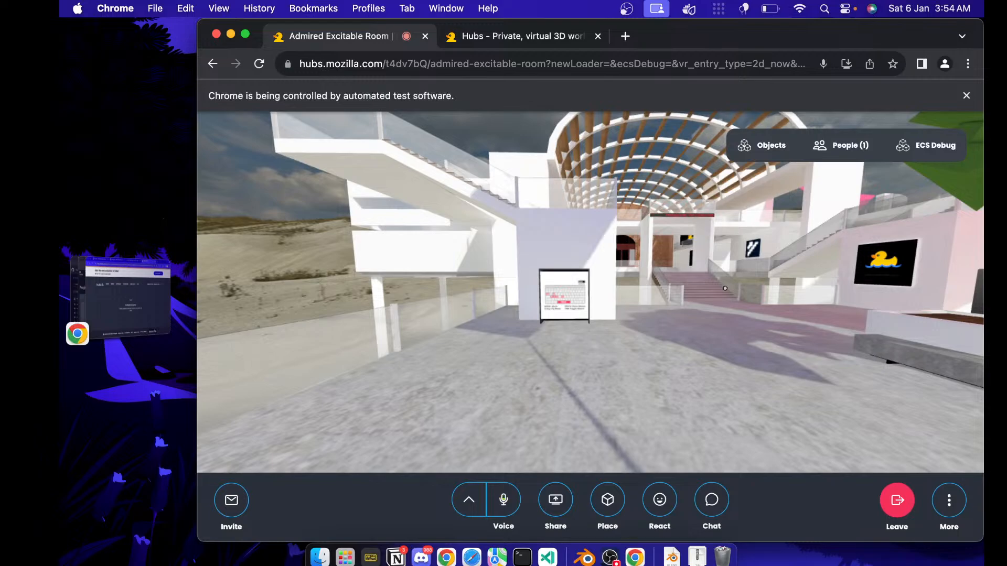
- Inspect the own entry in the Chrome room's People list for room-owner status, and look around the room
click(840, 152)
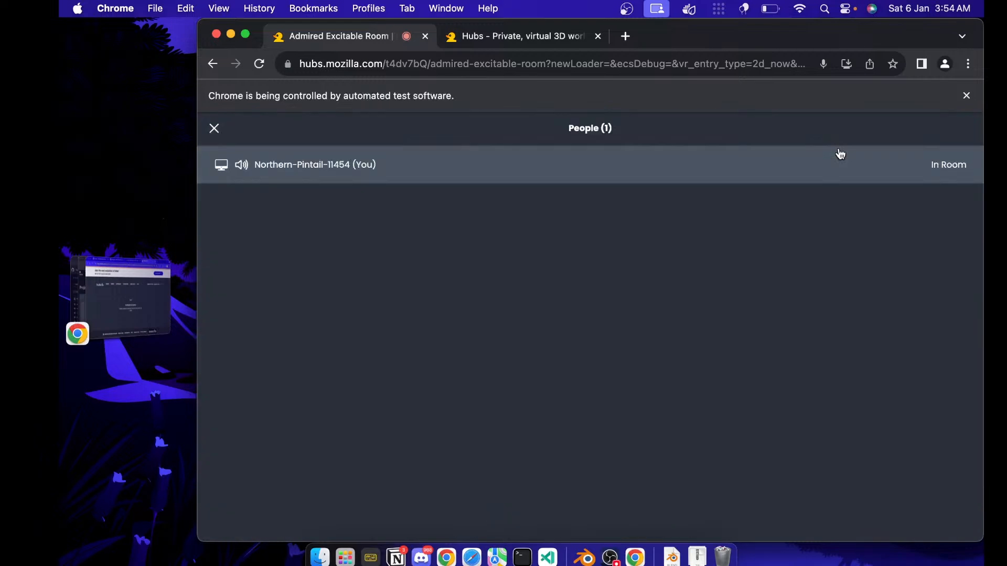
click(380, 167)
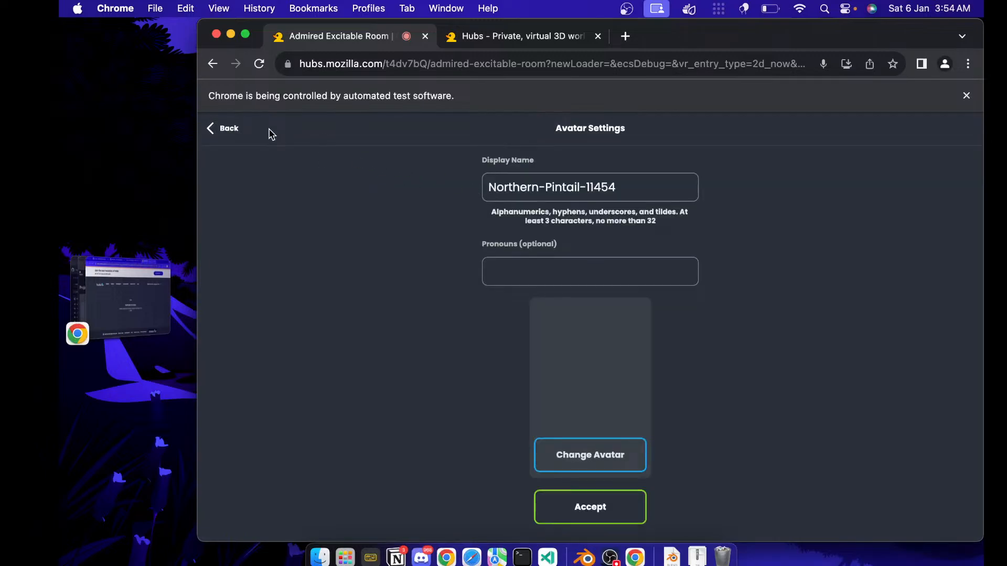
click(221, 130)
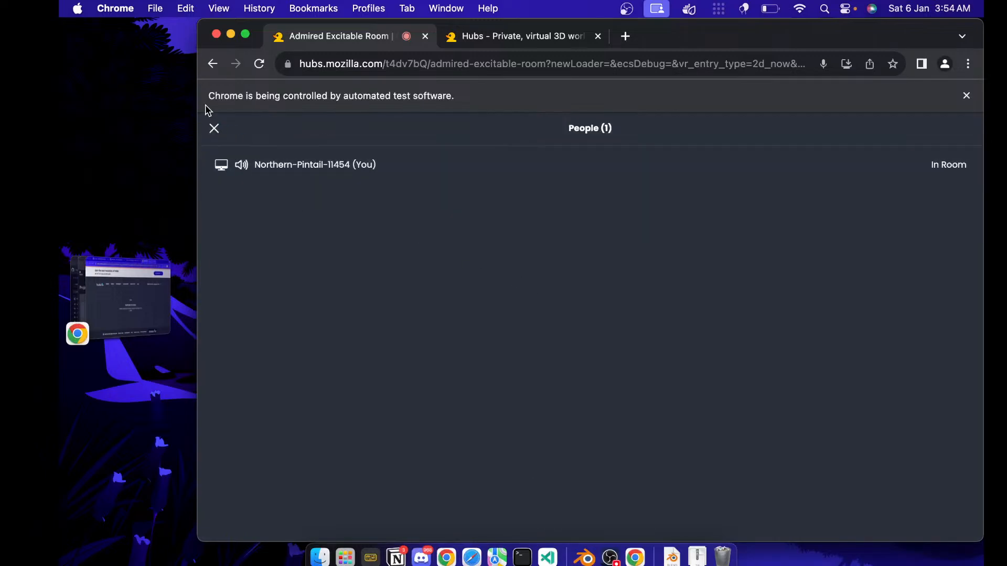
click(213, 129)
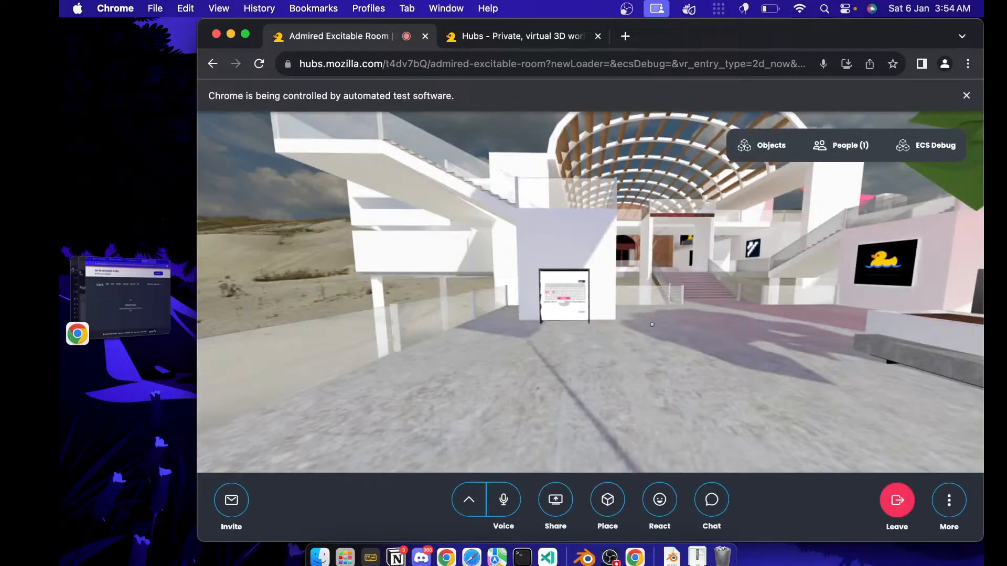
drag(652, 324, 660, 326)
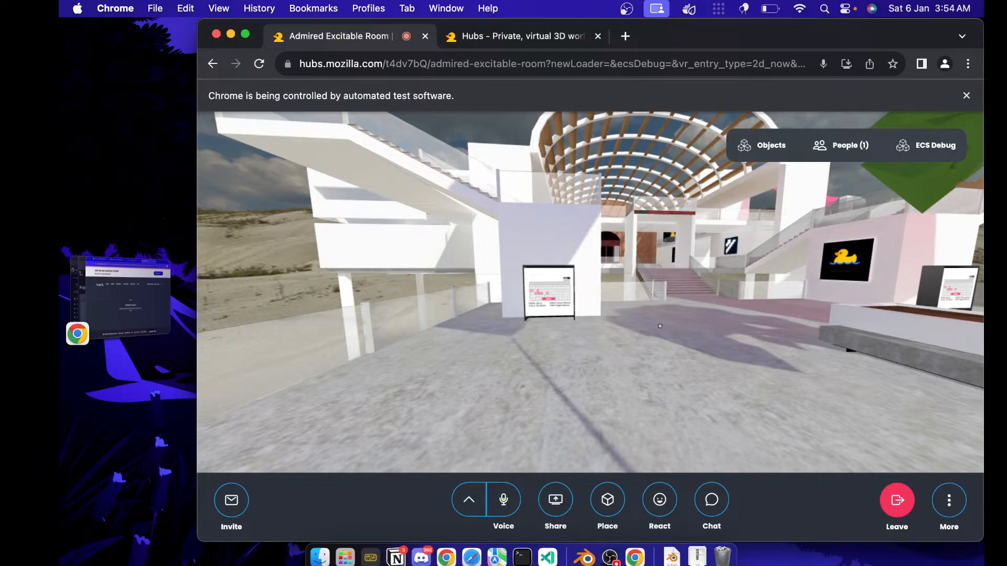
- In Blender's scene debugger, close the current Hubs room and create a new one on the hubs.mozilla.com instance
key(ctrl+Right)
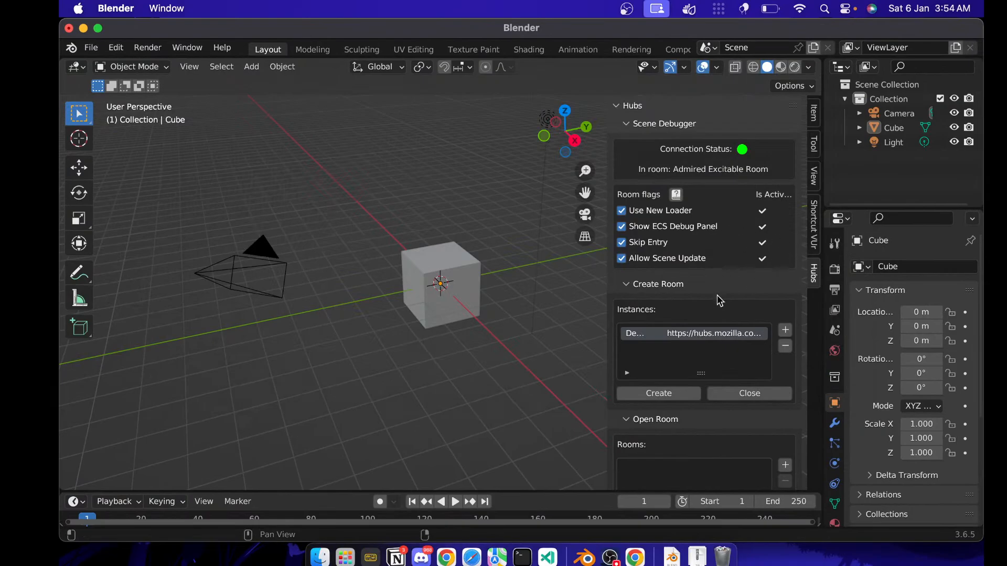
scroll(720, 296, down, 3)
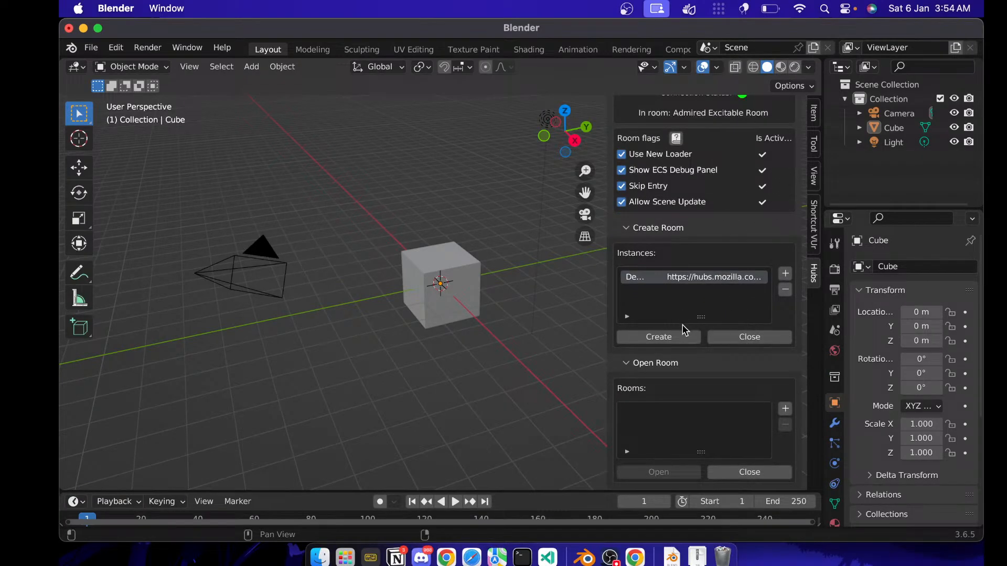
scroll(682, 367, down, 9)
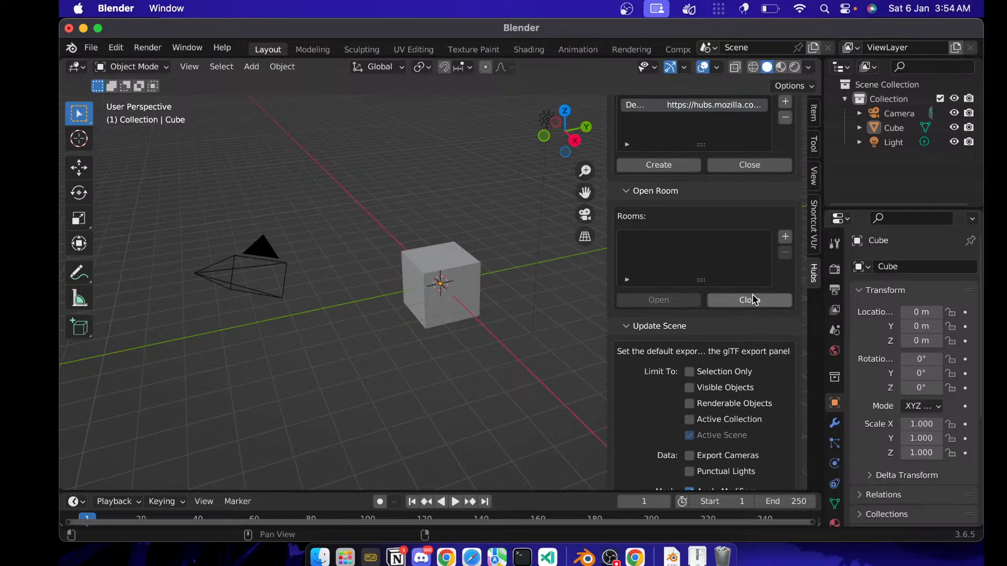
scroll(723, 247, up, 12)
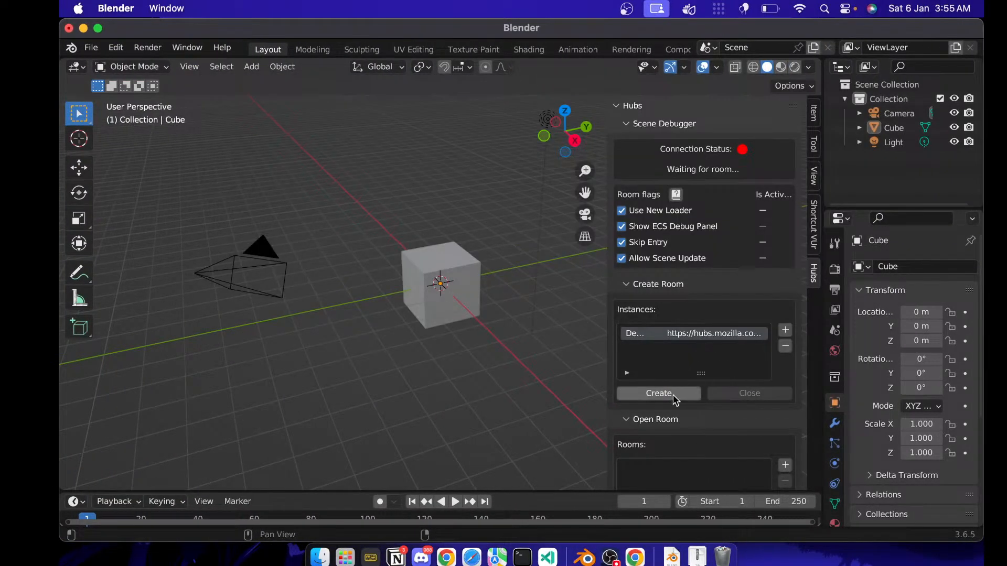
click(672, 394)
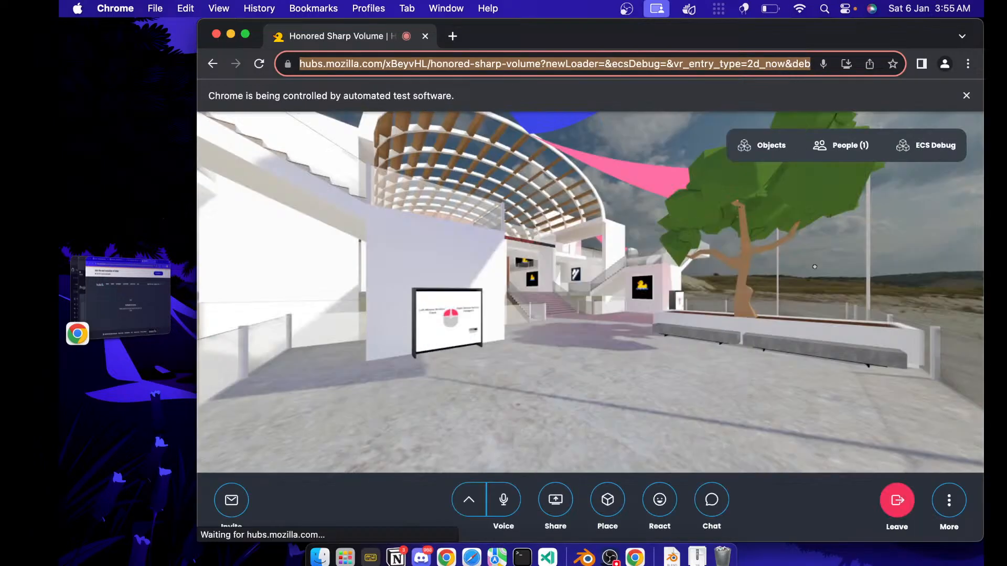
- Check the new room's sign-in status and inspect the own entry in its People list for the owner star
click(949, 500)
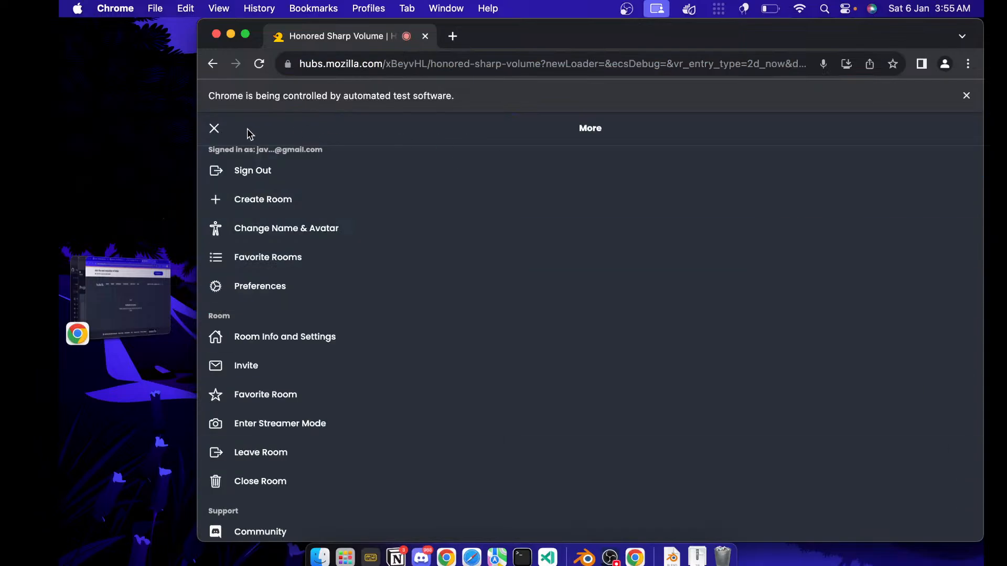
click(213, 129)
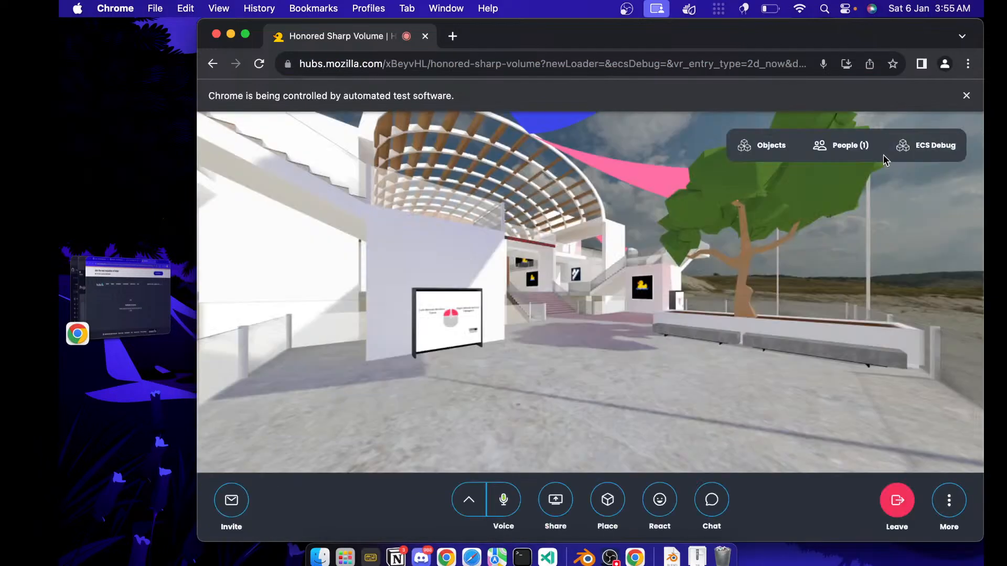
click(839, 145)
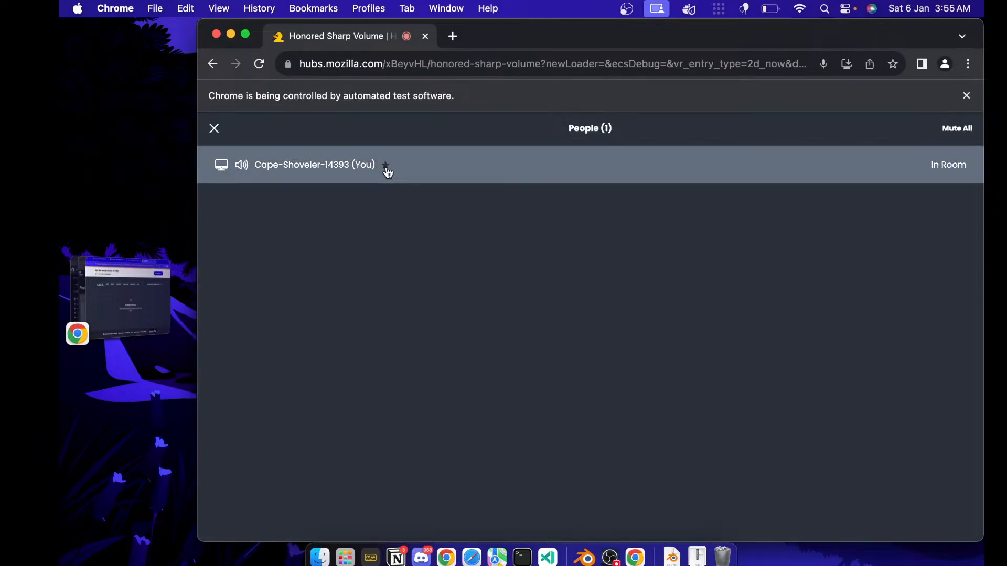
click(391, 173)
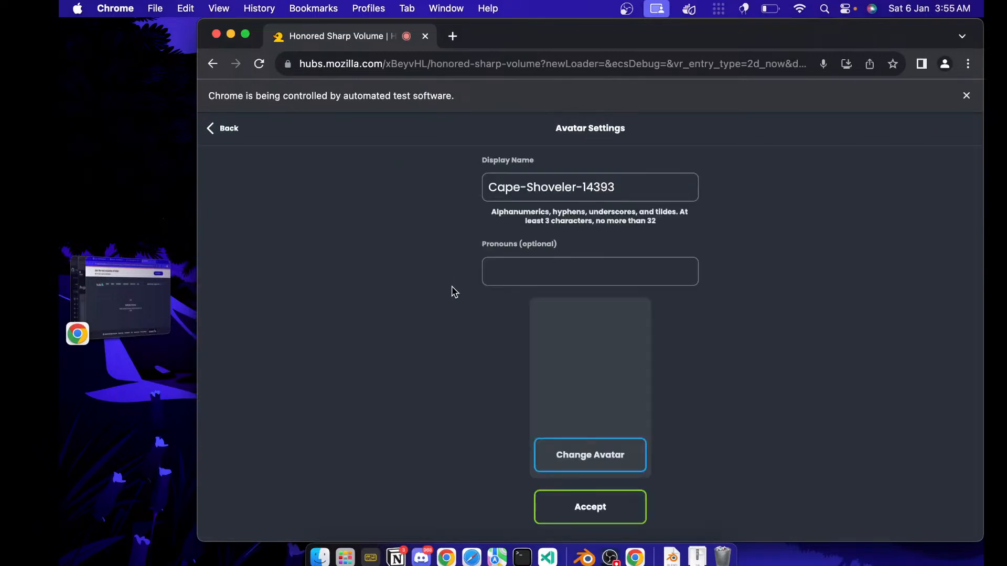
click(221, 129)
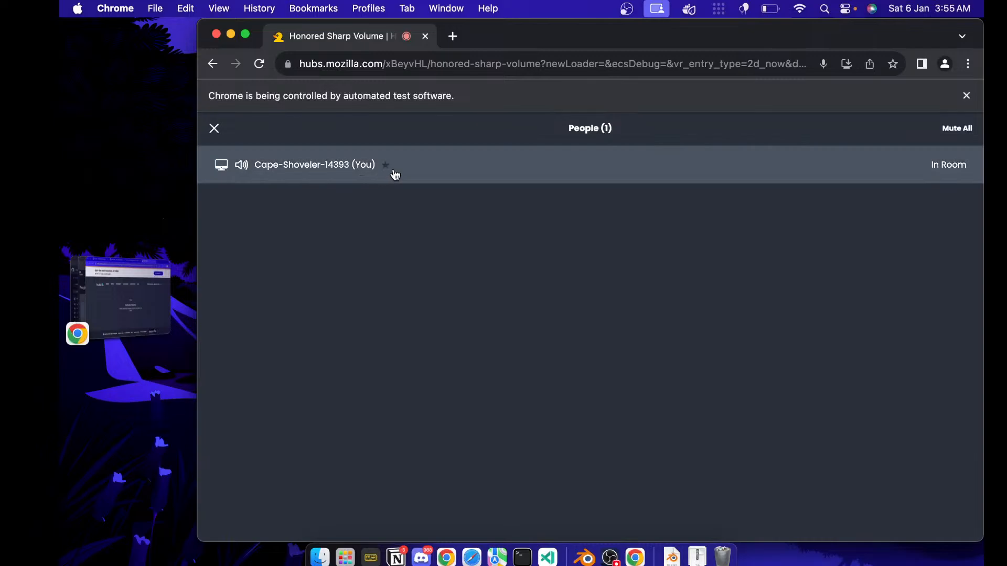
click(390, 171)
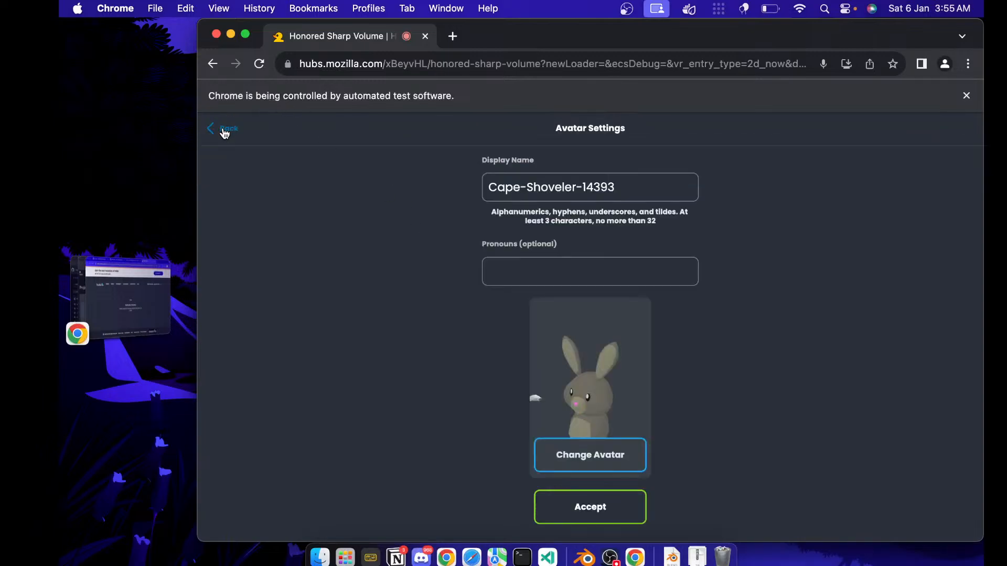
click(225, 129)
- Set the macOS appearance to Light in System Settings and return to the Hubs room in Chrome
key(super+space)
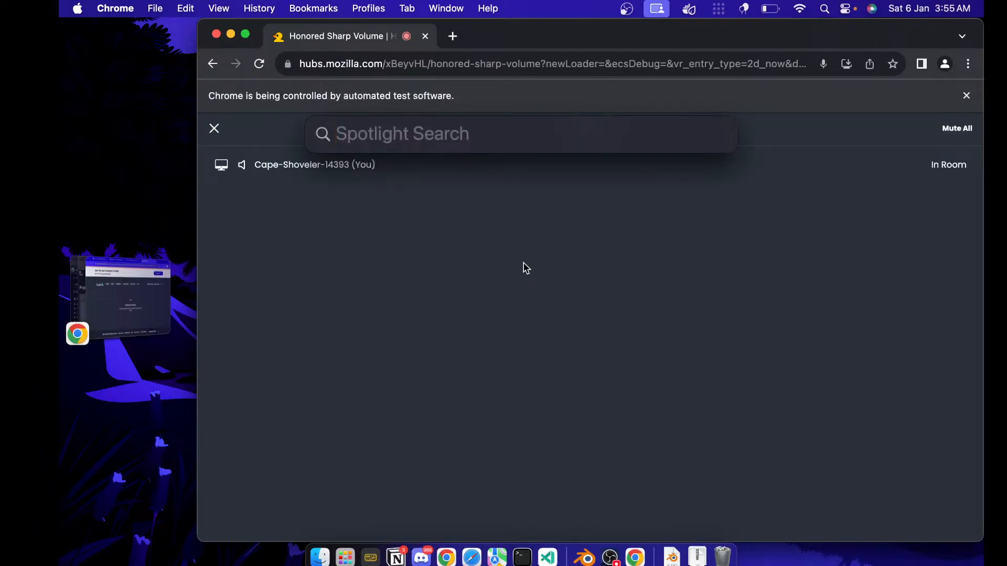
text(appe)
key(Return)
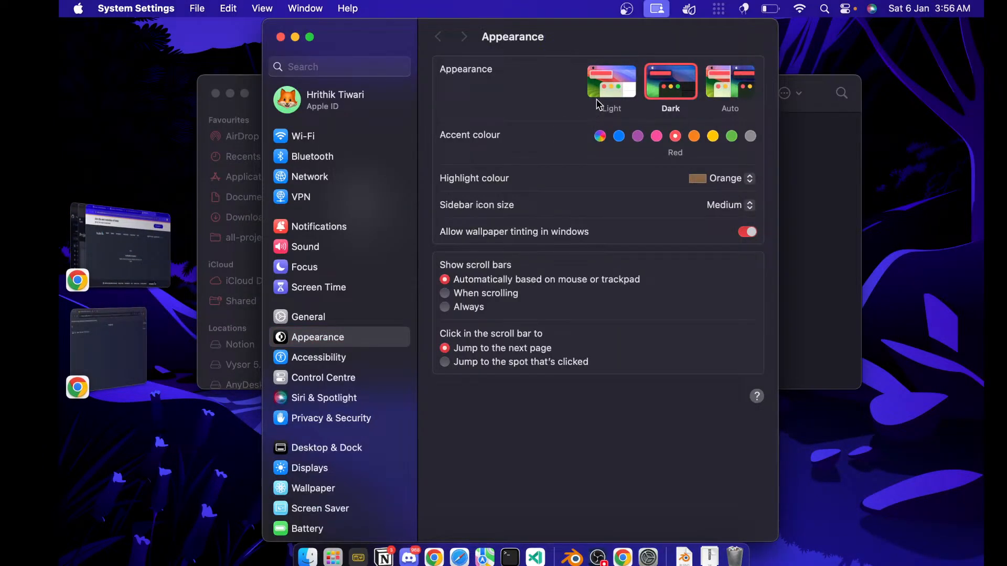
click(597, 105)
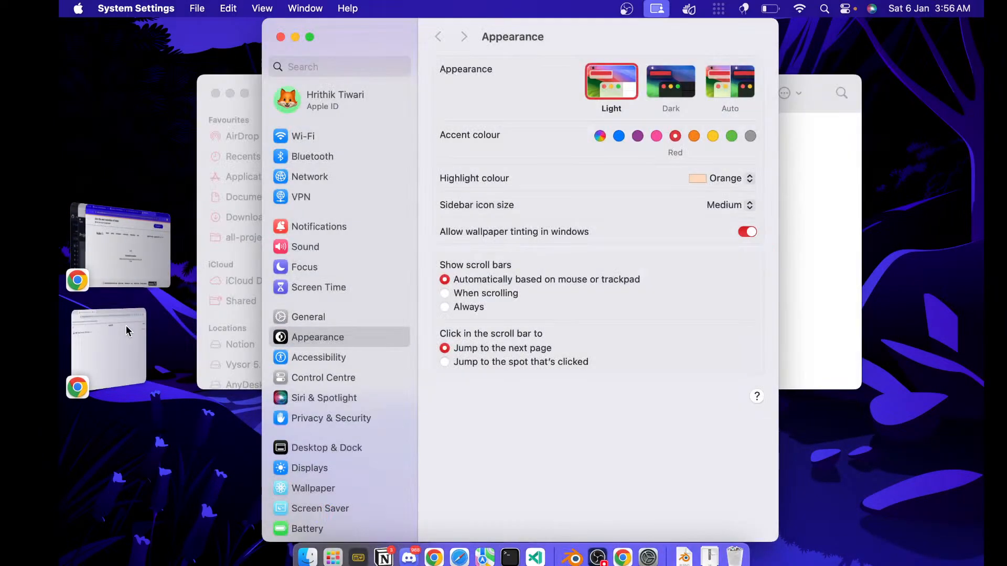
click(126, 325)
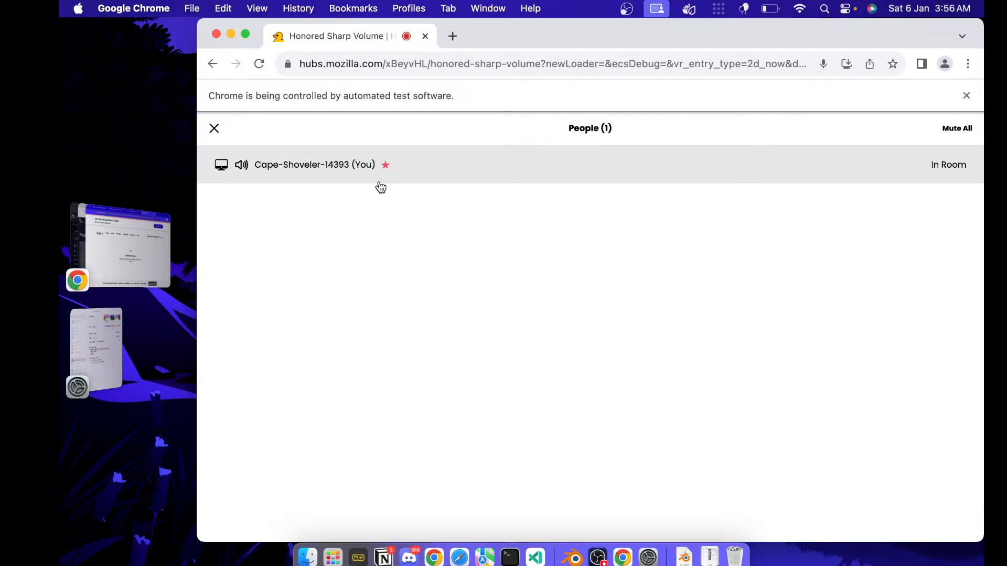
- Close the People list and walk the avatar through the room towards the main hall to view the default scene
click(214, 128)
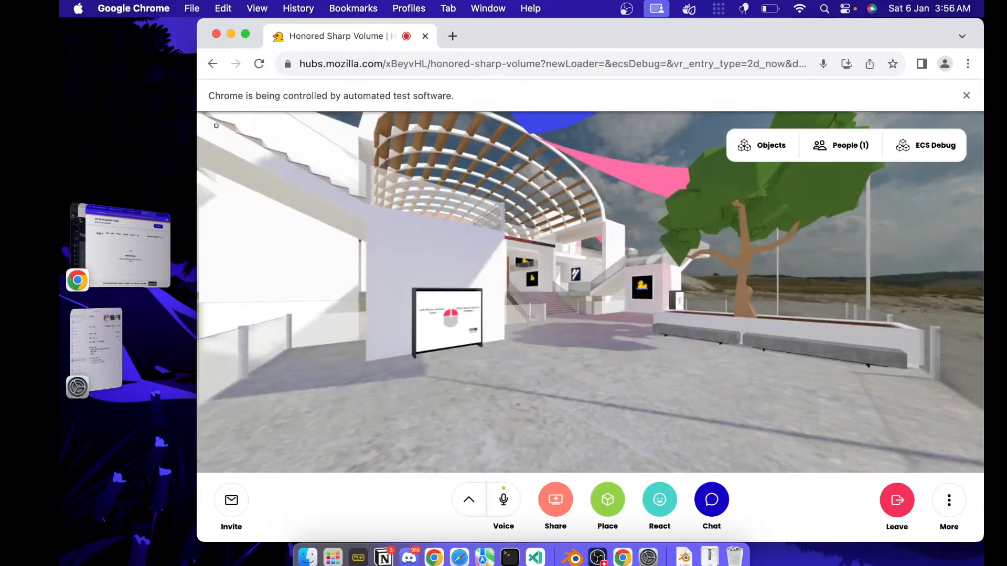
drag(625, 323, 631, 349)
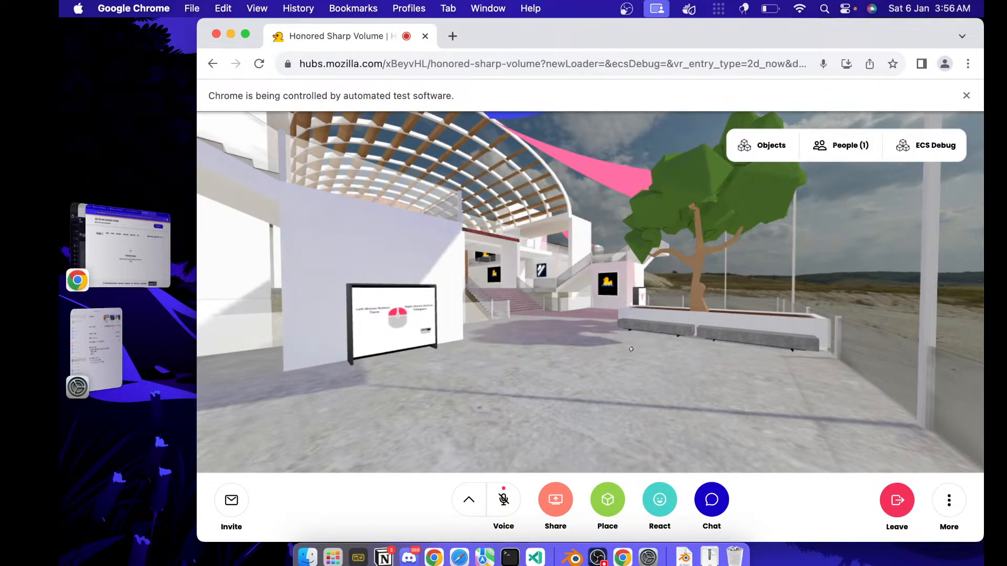
key(w)
drag(631, 349, 518, 352)
key(w)
key(w)
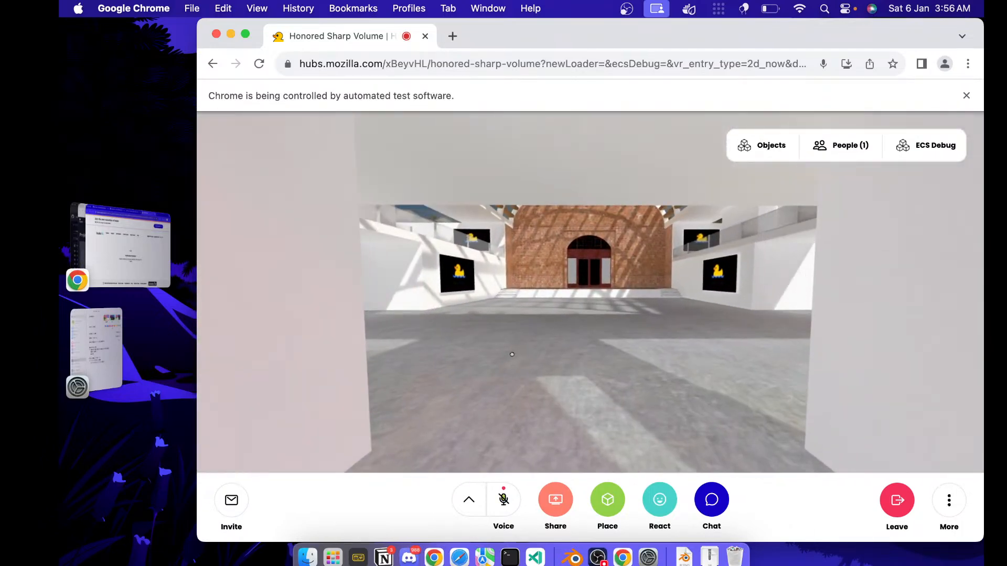
- Switch to Blender and update the Hubs room's scene with the default cube scene
key(super+Tab)
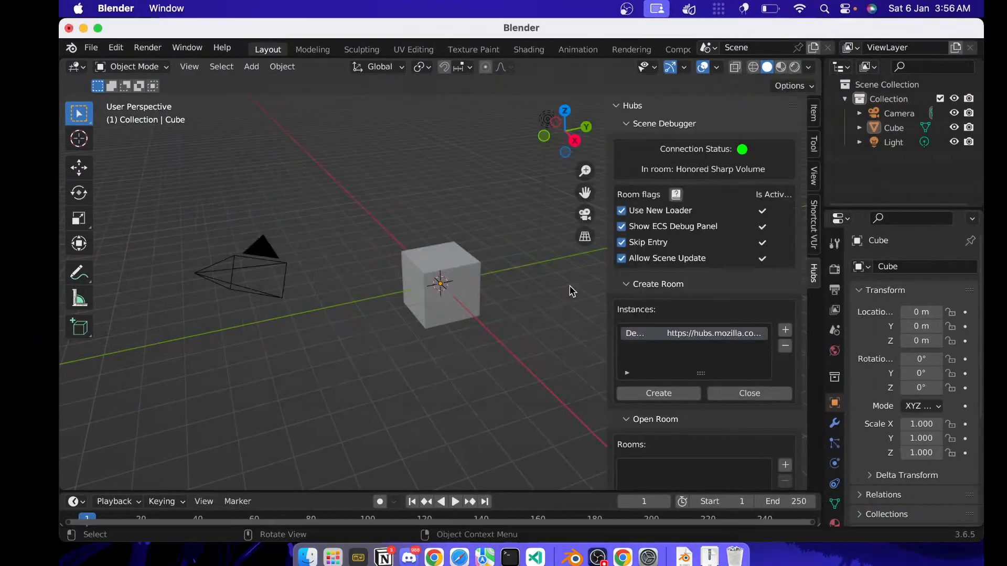
scroll(690, 442, down, 10)
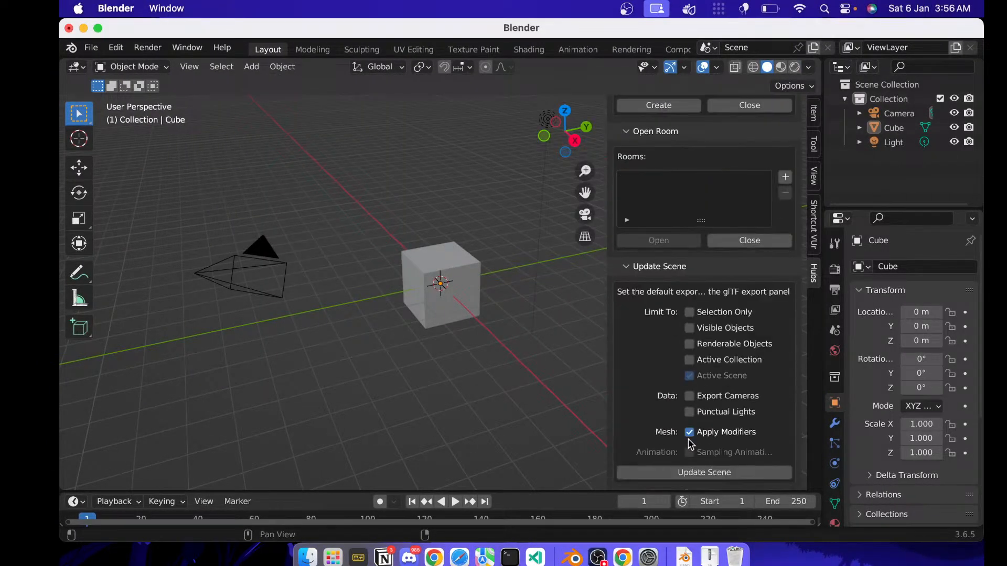
click(697, 473)
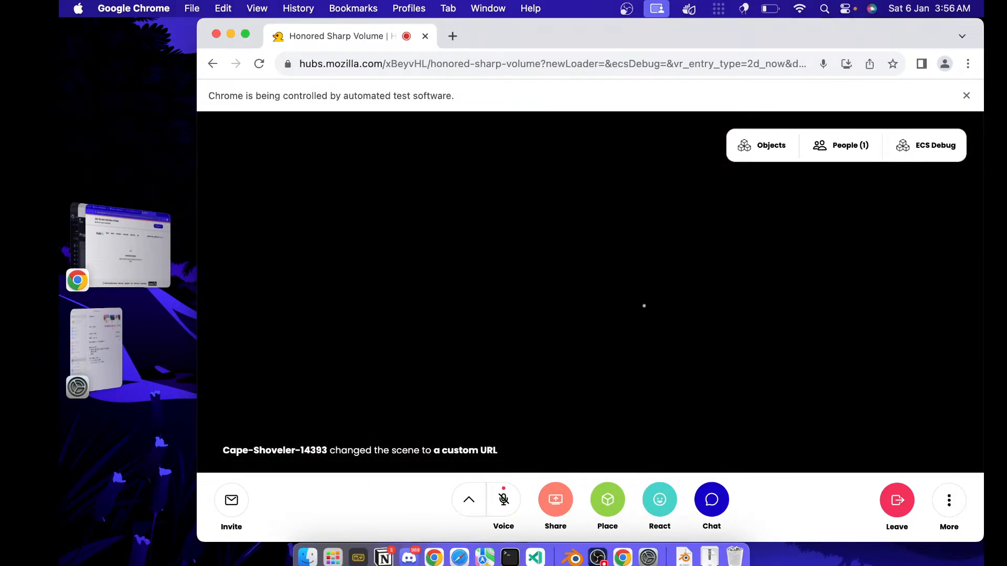
- Return to Blender and delete the cube, camera and light from the scene
key(super+Tab)
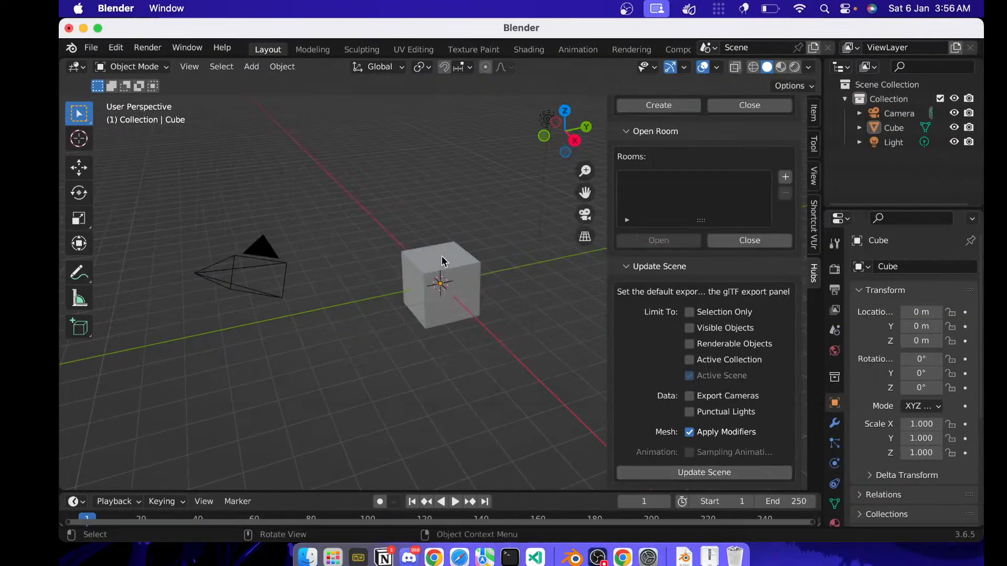
click(442, 288)
key(g)
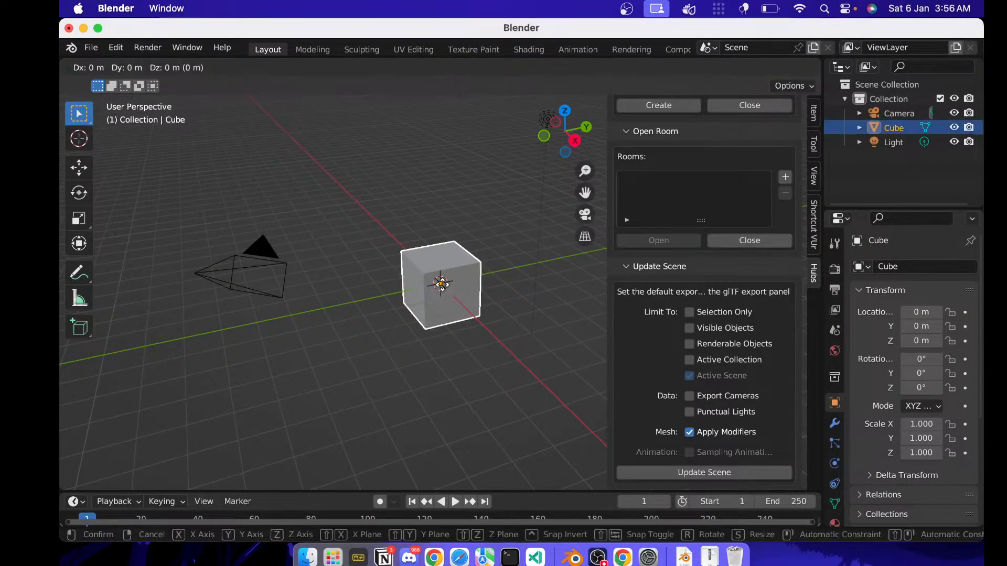
click(443, 262)
key(x)
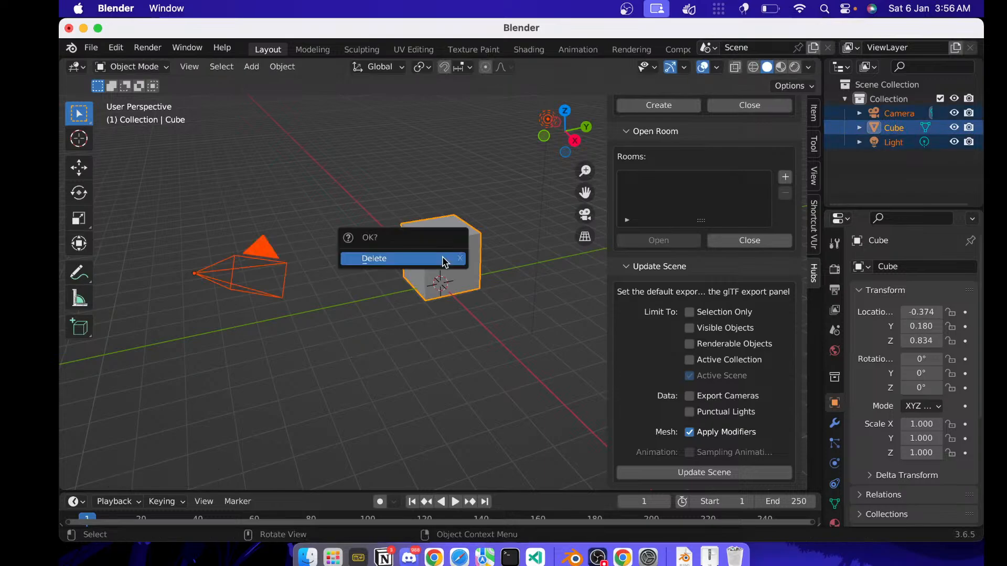
click(443, 260)
- Add a mesh plane at the centre of the empty scene
key(shift+a)
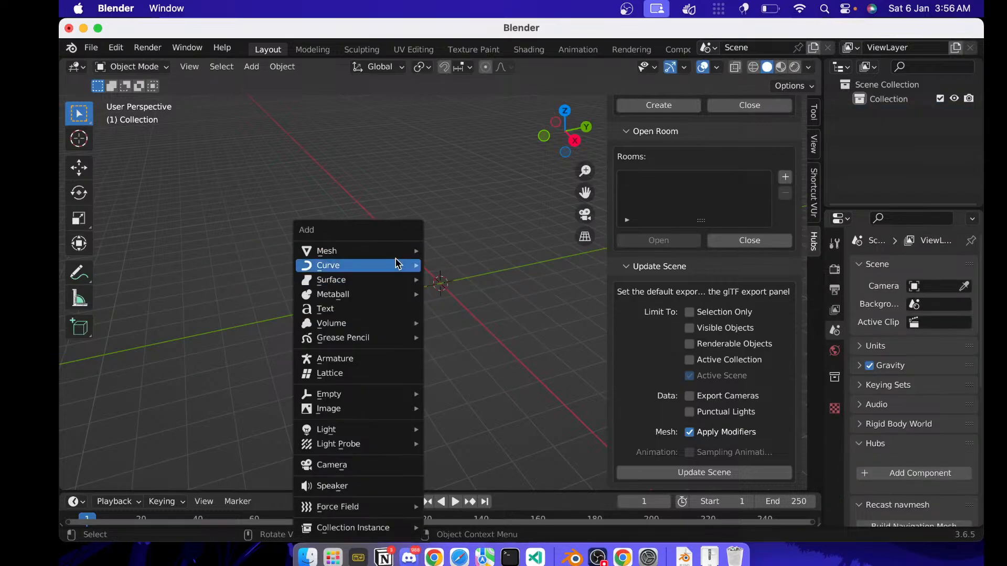
mouse_move(399, 256)
click(454, 250)
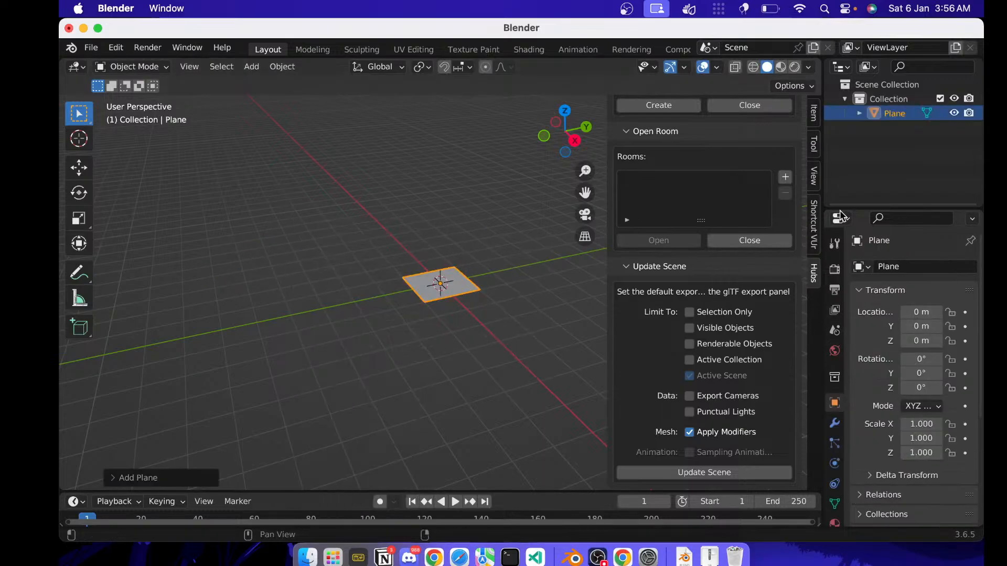
- Start the Shortcut VUr key display, collapse its settings and try it out in the viewport
click(813, 224)
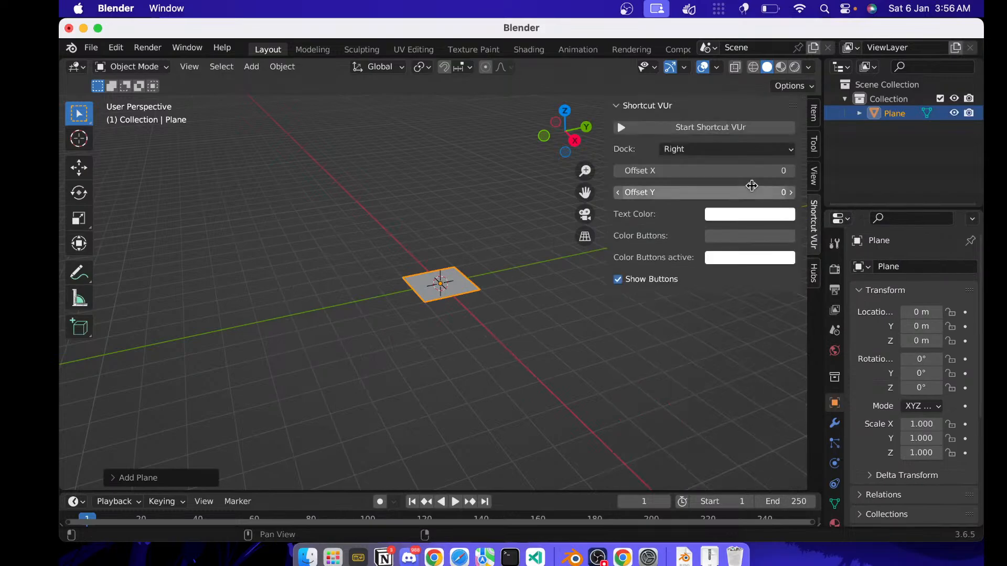
click(746, 128)
click(646, 105)
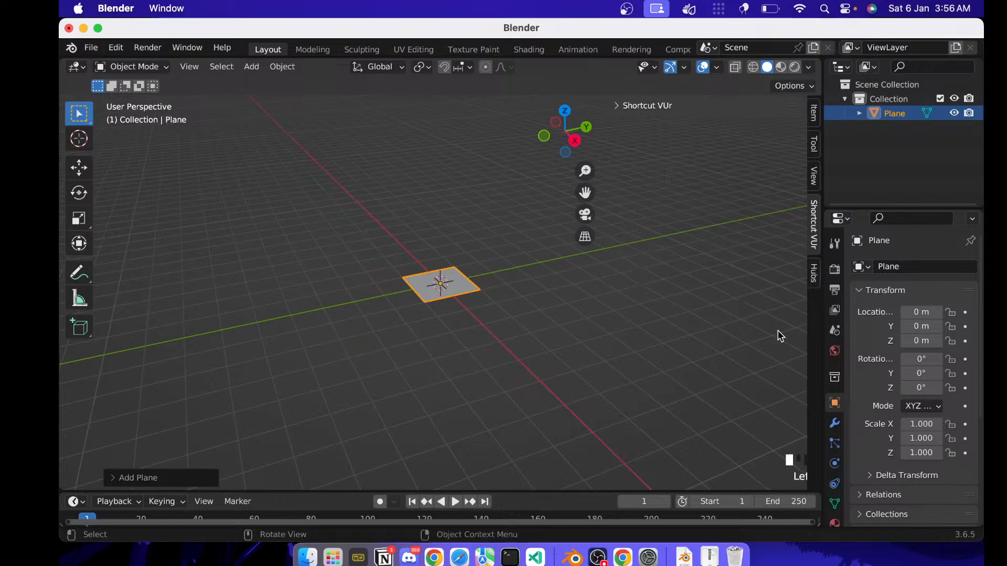
click(784, 473)
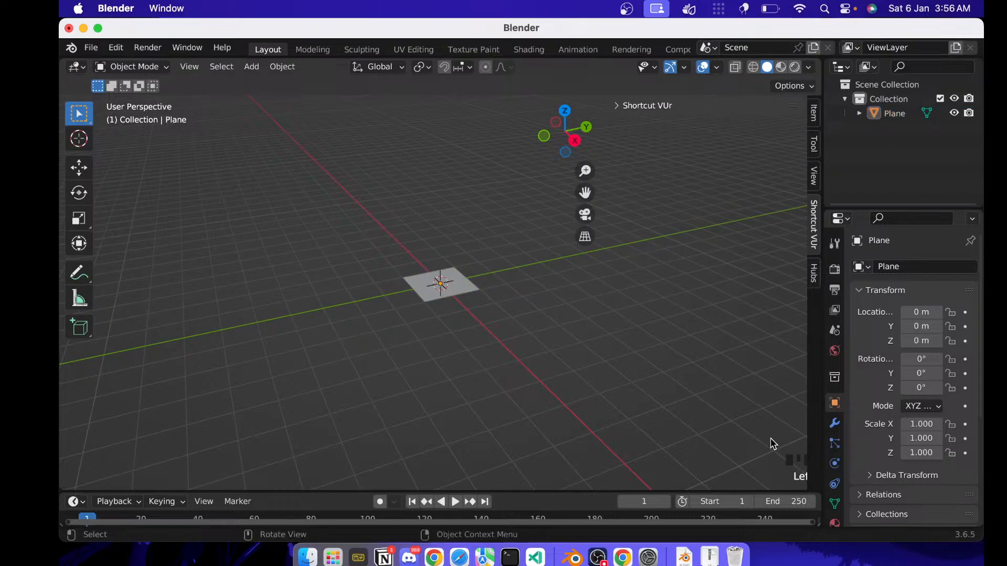
click(734, 423)
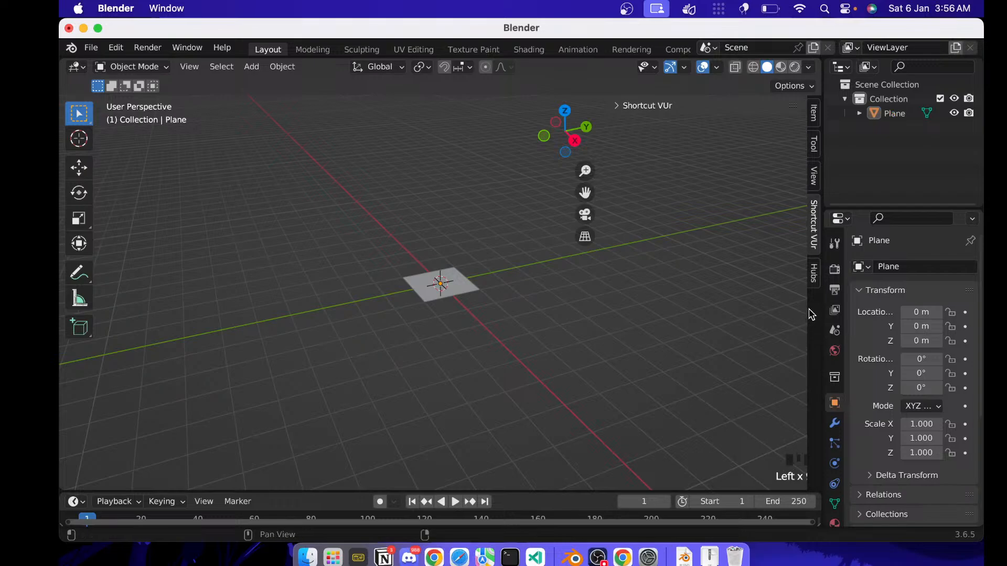
scroll(771, 318, down, 1)
scroll(771, 317, up, 1)
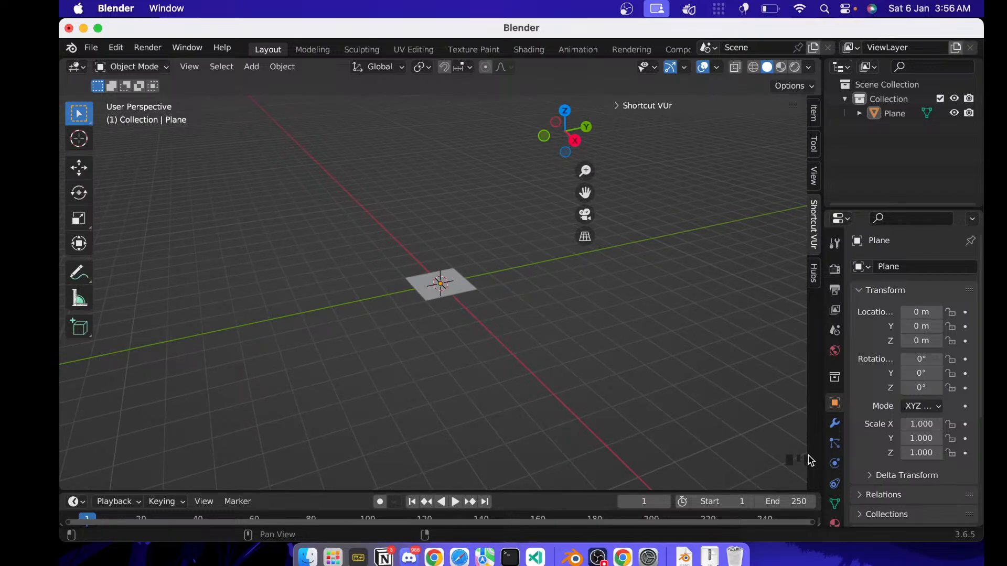
- Scale the plane up uniformly by a factor of about 8.59 to form a floor
click(447, 290)
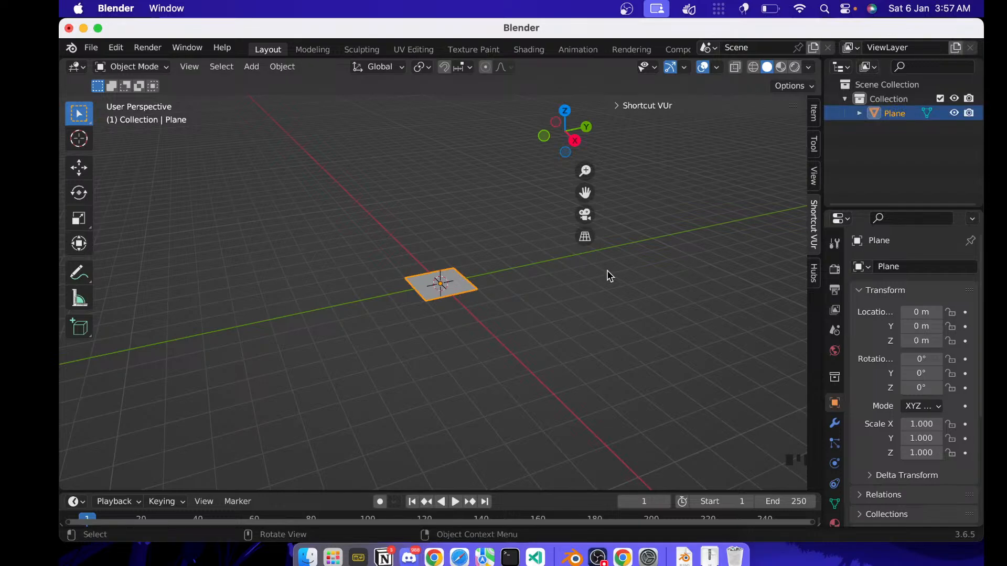
key(s)
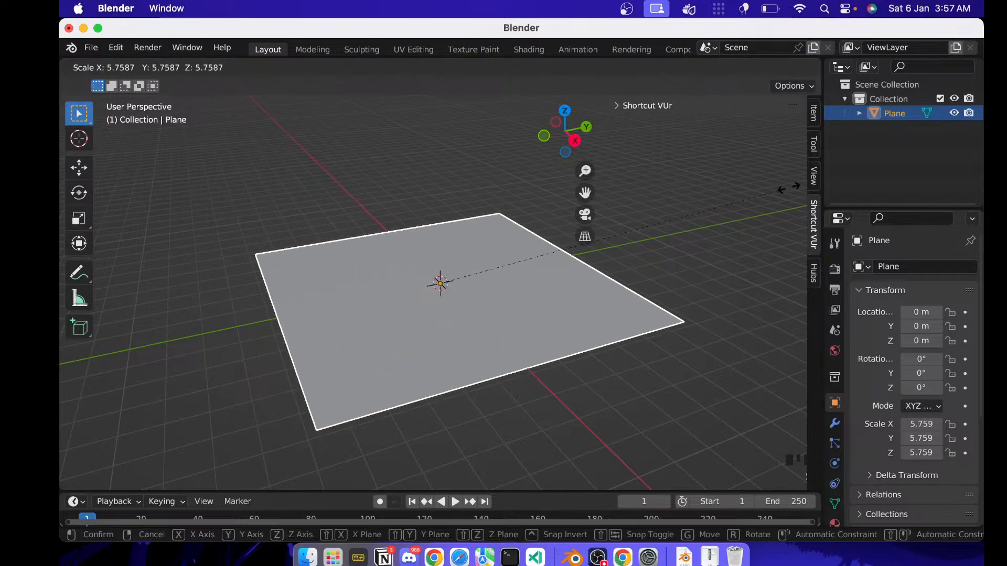
click(200, 157)
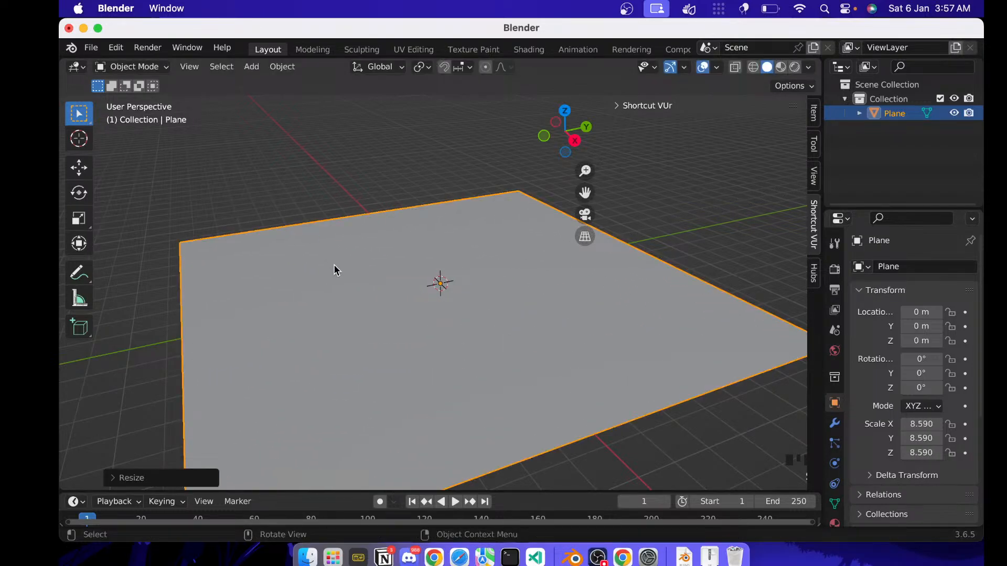
- Add a mesh cube at the centre of the enlarged plane
scroll(311, 346, down, 5)
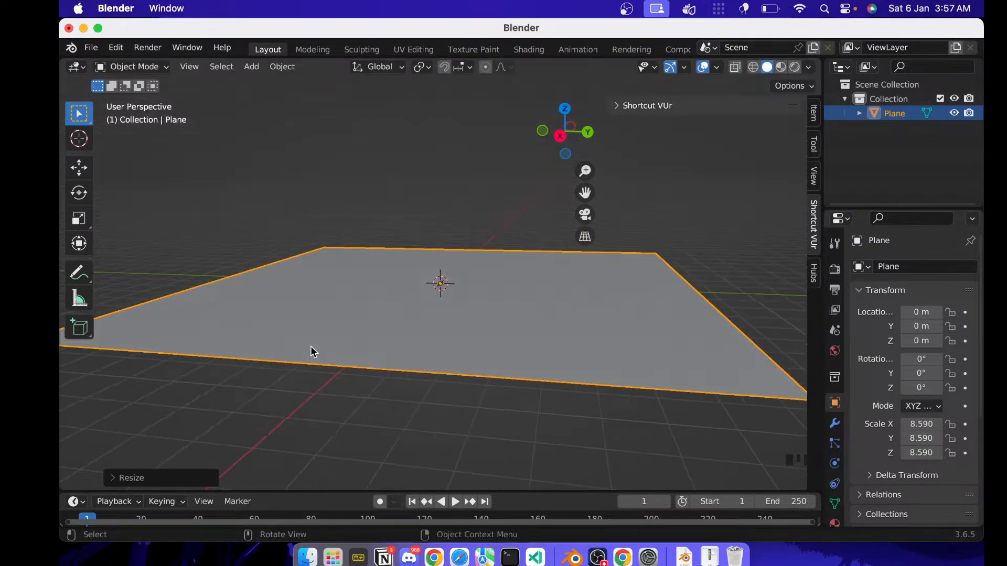
scroll(310, 346, up, 5)
scroll(310, 346, down, 5)
scroll(310, 346, up, 5)
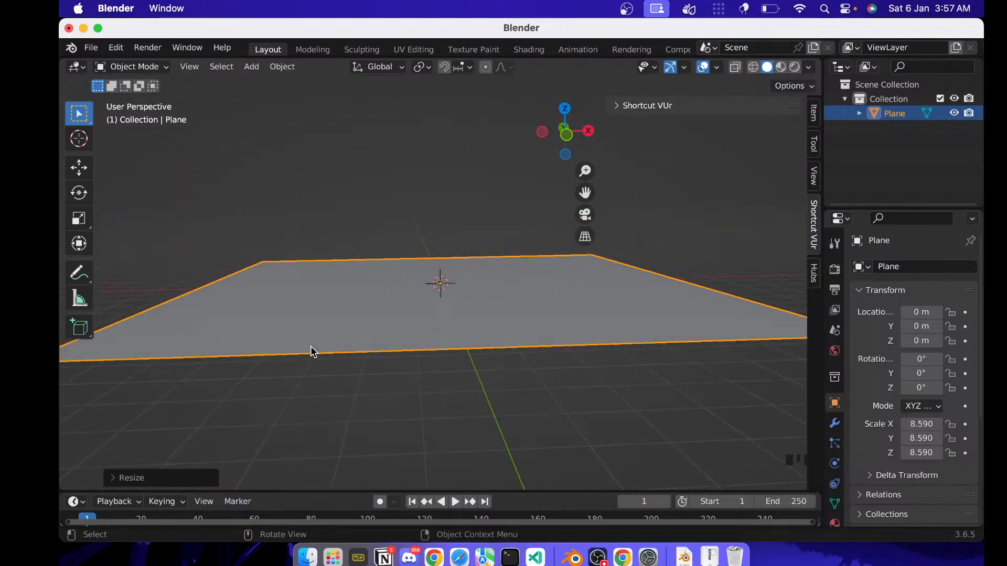
scroll(407, 319, up, 5)
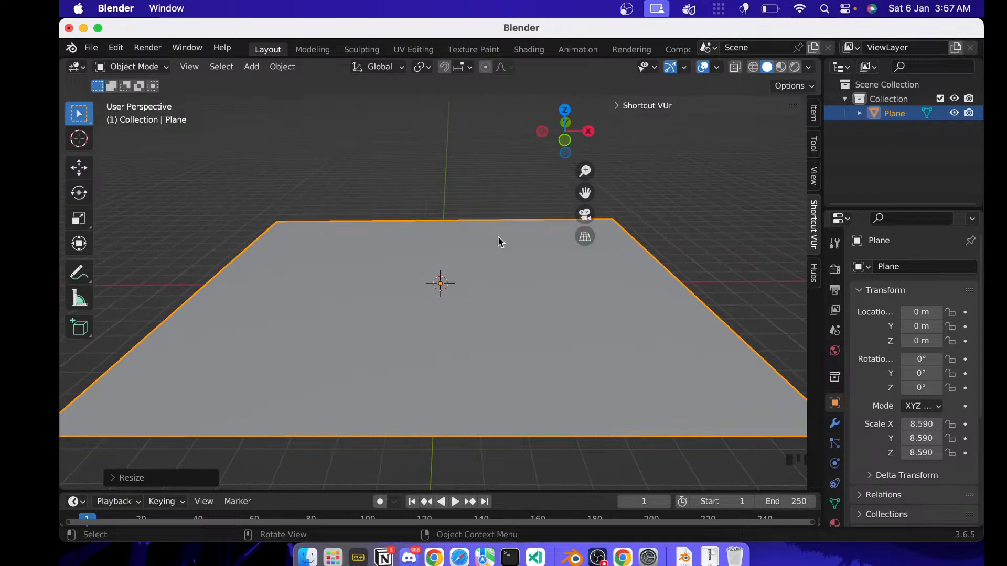
key(shift+a)
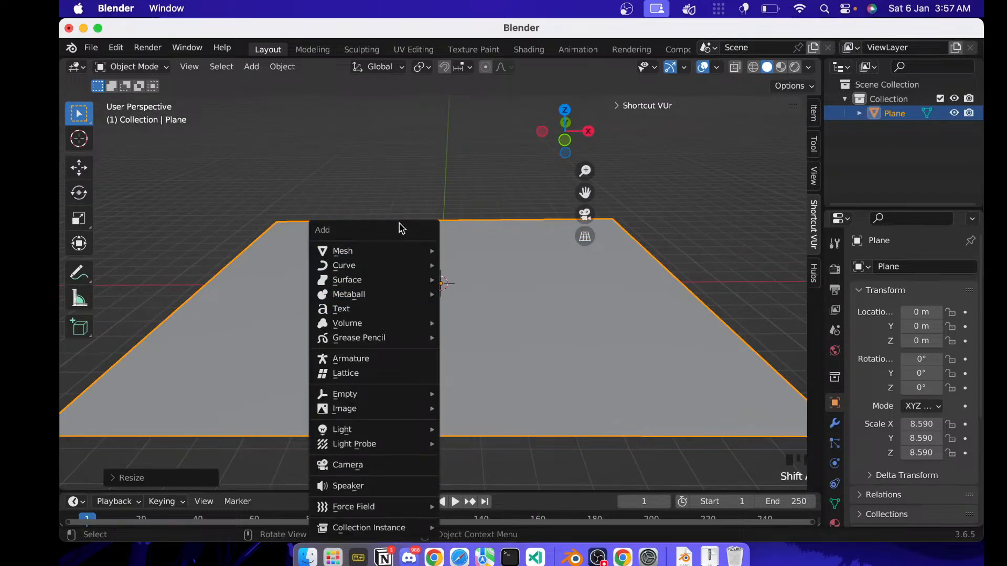
mouse_move(407, 257)
click(508, 265)
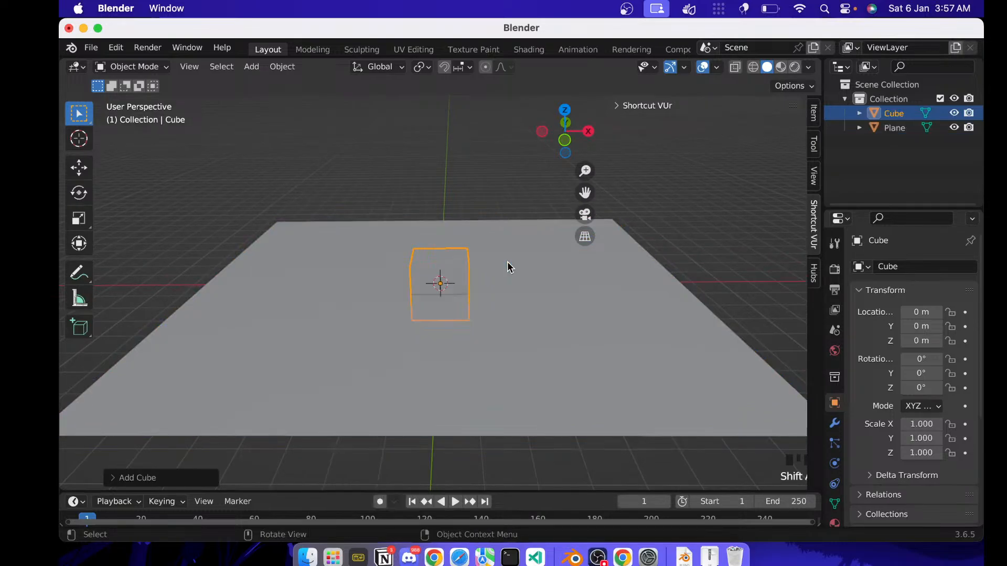
- Move the cube near the plane's edge at about X 6.5, Y 0.49, Z 0.99 so it rests on the floor
key(g)
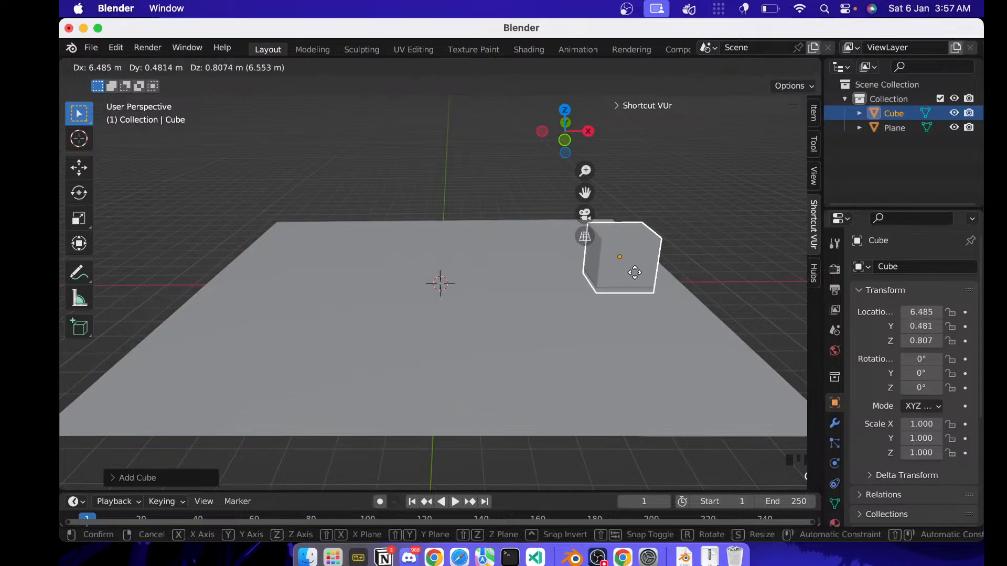
click(636, 277)
scroll(658, 277, right, 10)
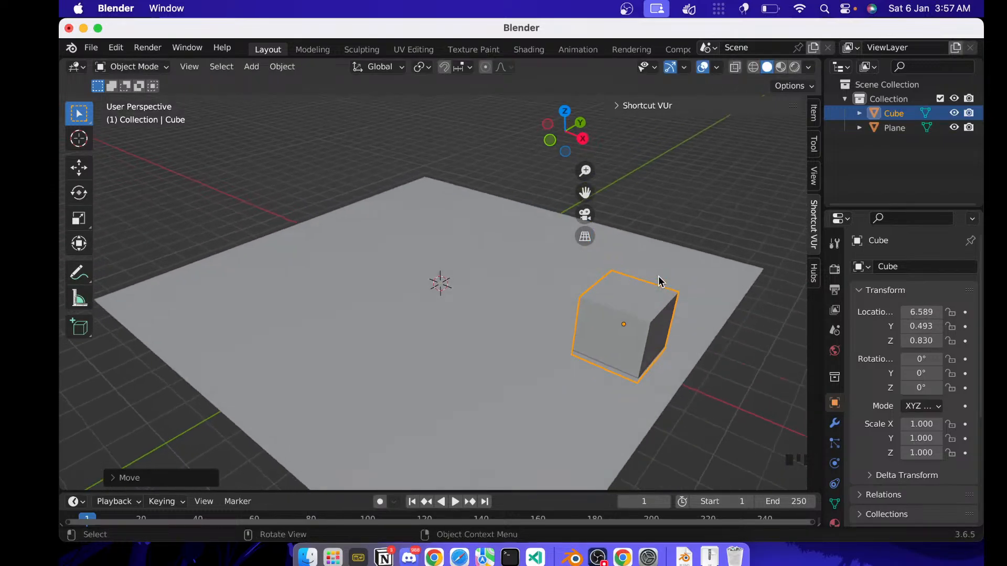
key(g)
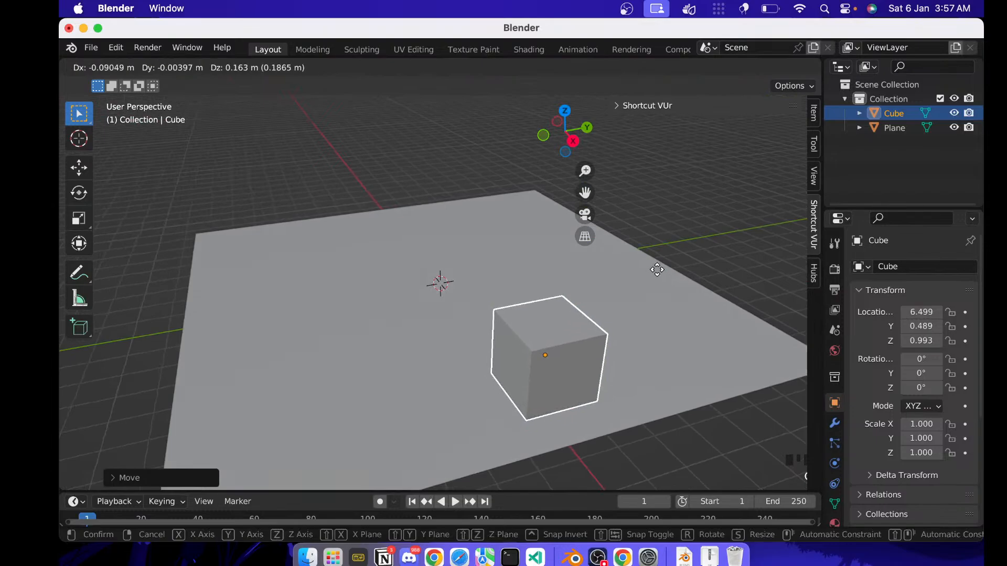
click(657, 269)
scroll(656, 268, up, 5)
scroll(656, 268, left, 10)
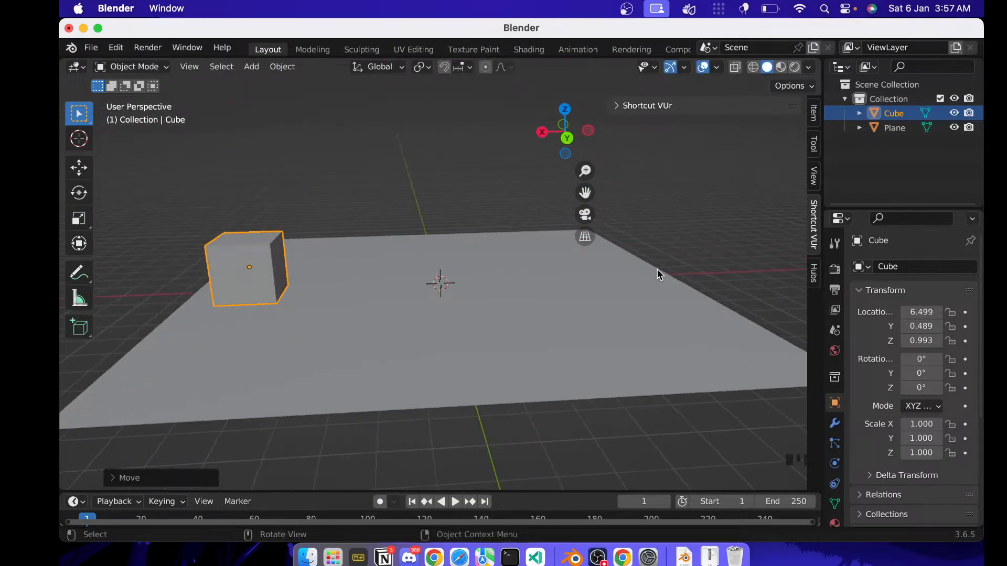
scroll(656, 269, right, 5)
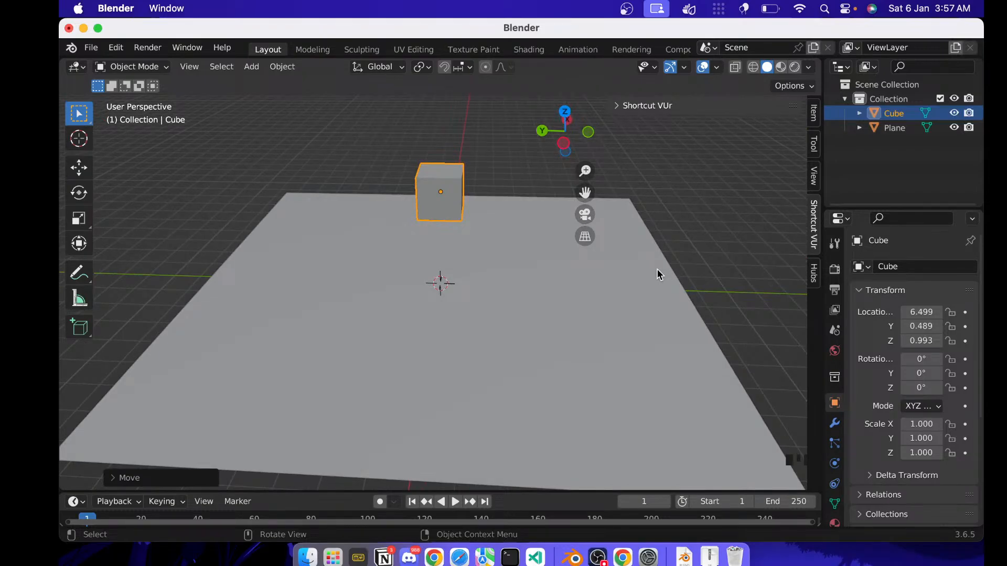
- Add a Hubs Skybox component to the plane and review the component's settings
click(574, 287)
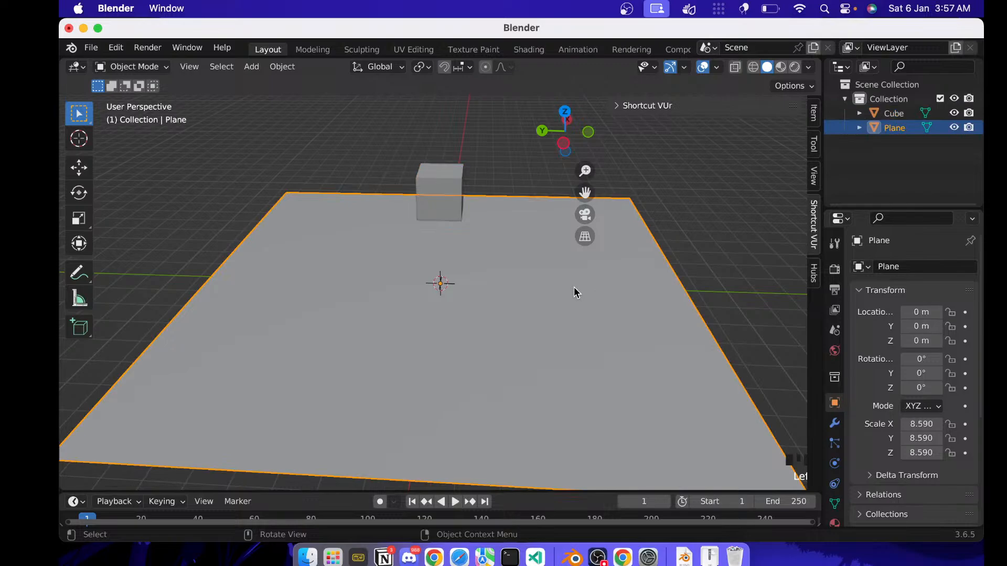
click(719, 259)
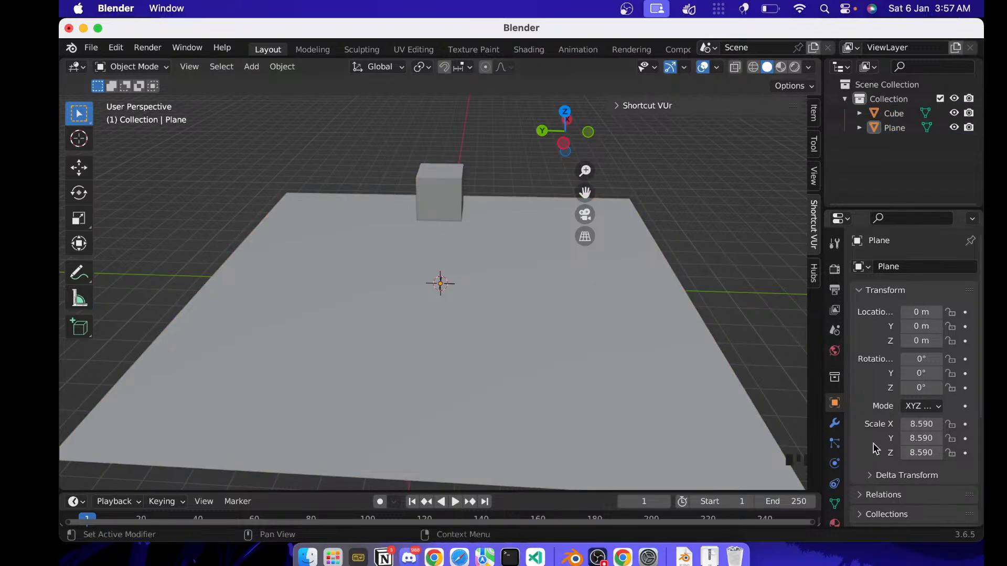
scroll(875, 447, down, 5)
scroll(875, 447, down, 2)
click(892, 447)
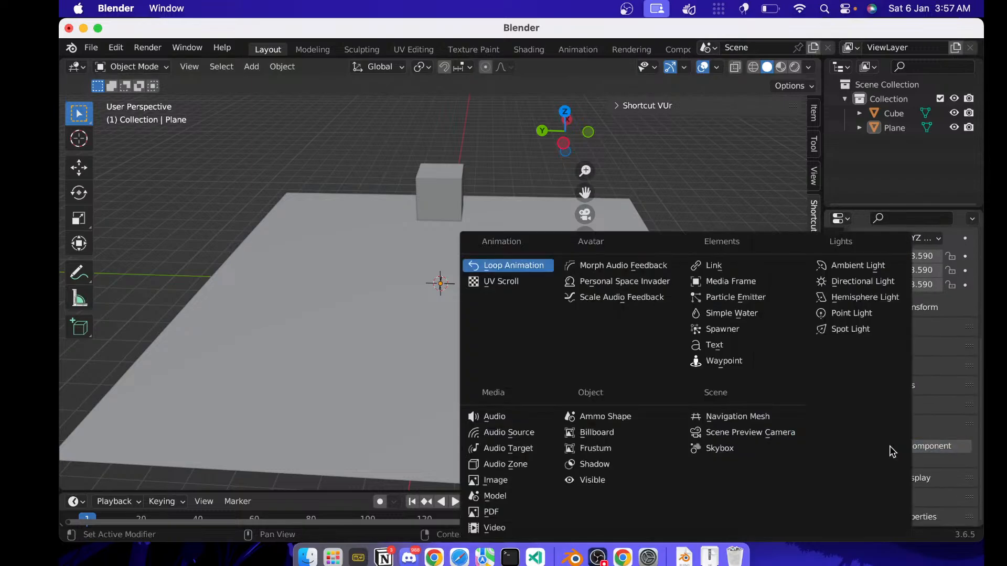
click(712, 456)
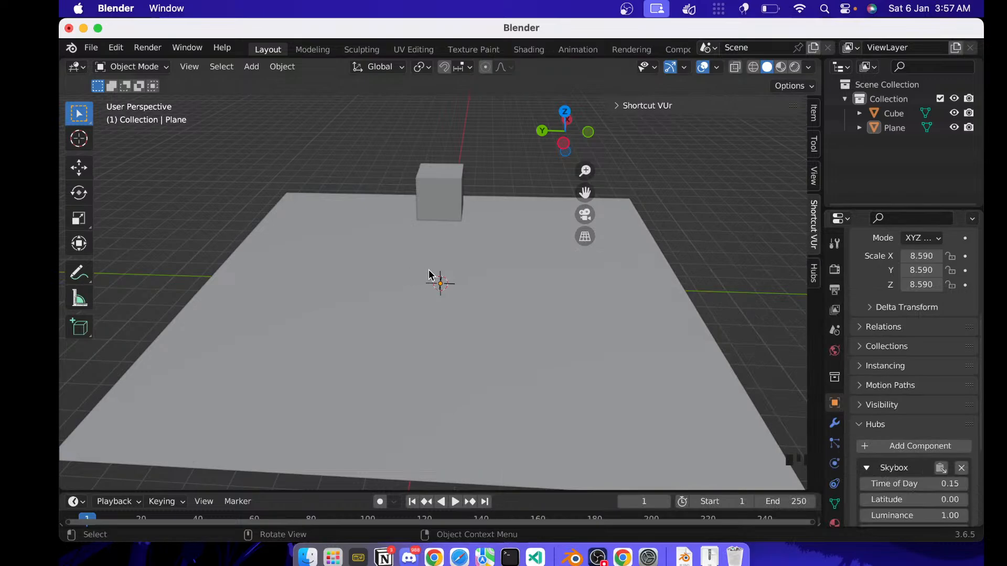
scroll(440, 285, left, 5)
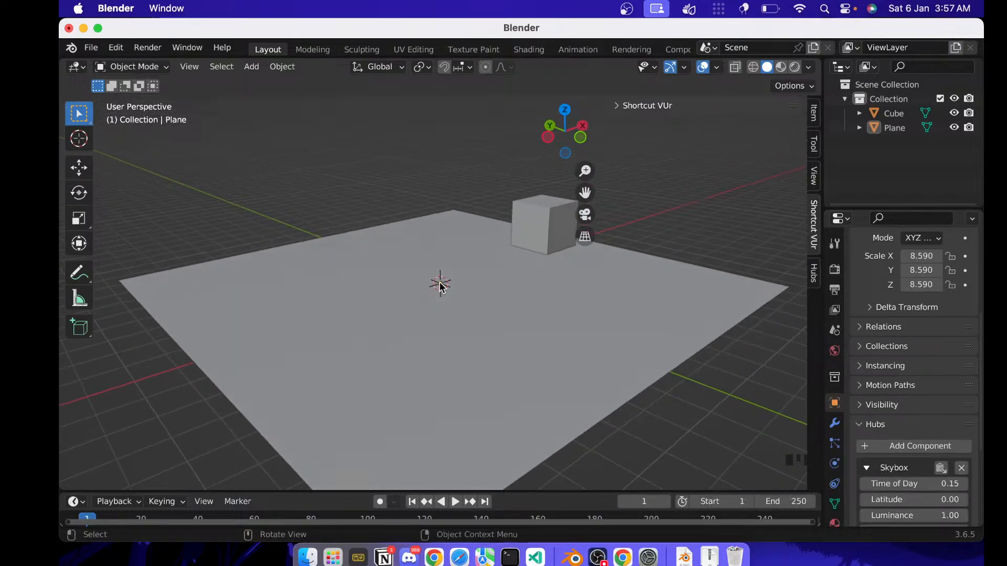
scroll(923, 420, down, 6)
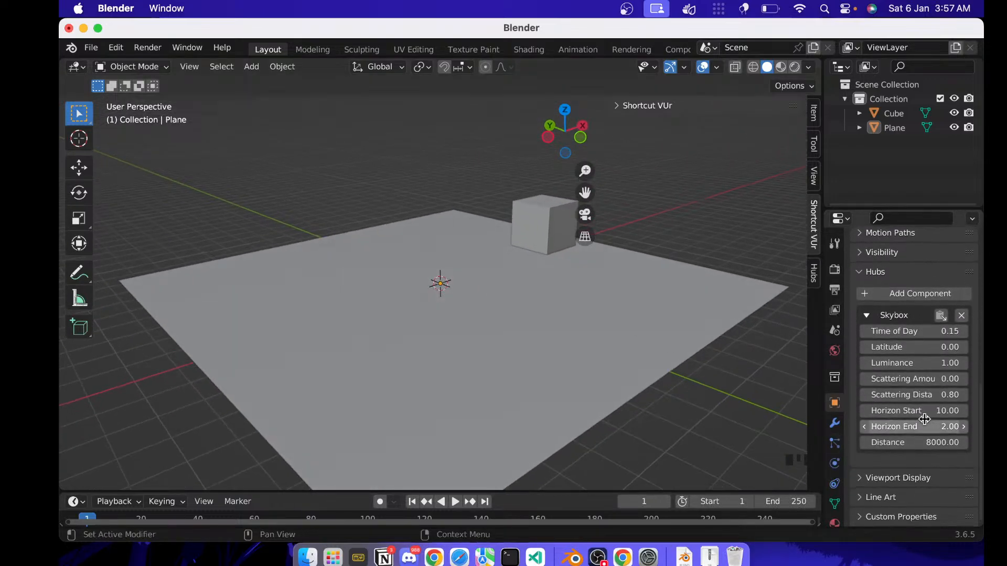
- Update the Hubs room's scene with the plane, cube and skybox, and look around the room in Chrome
click(814, 274)
scroll(713, 444, down, 10)
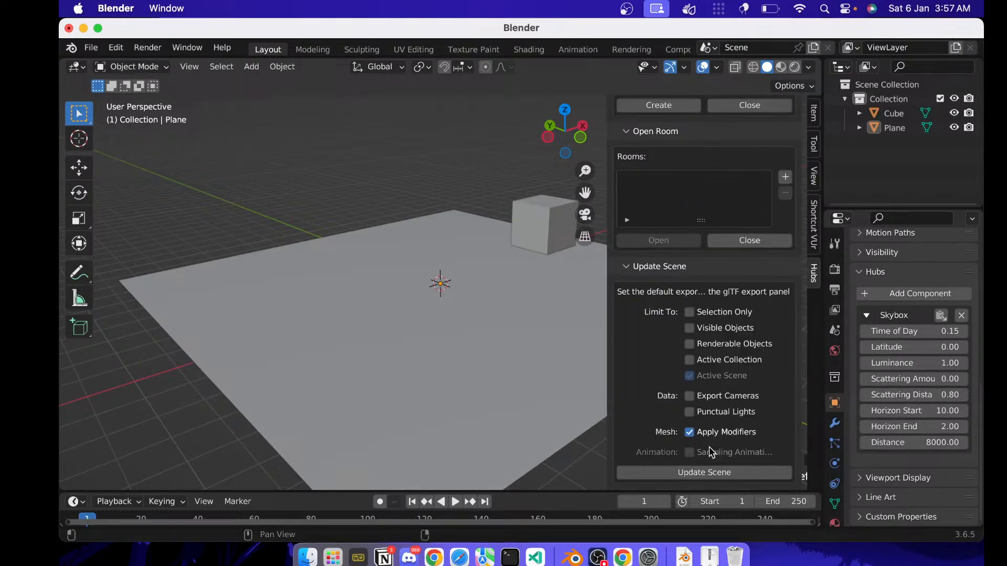
click(699, 472)
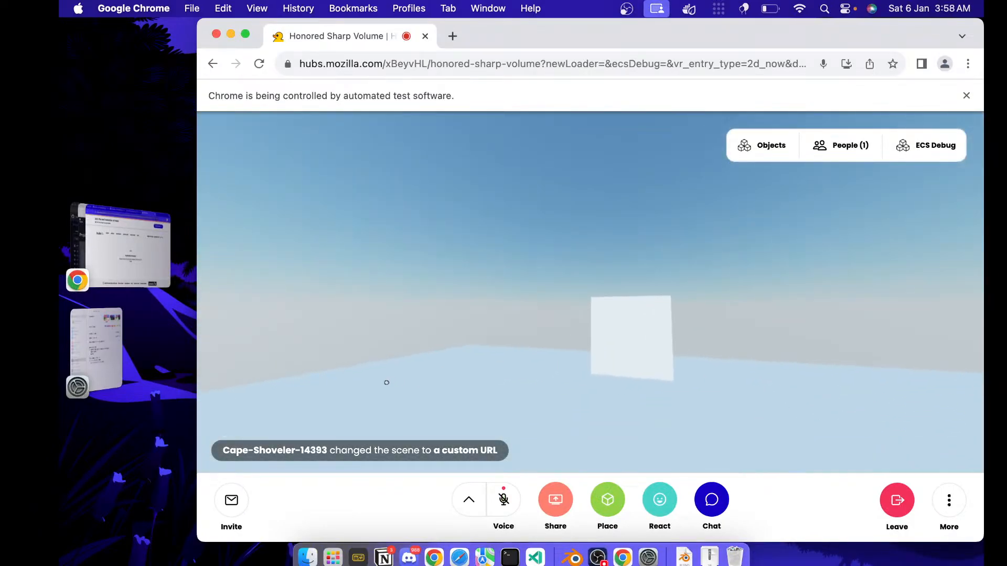
drag(387, 382, 310, 382)
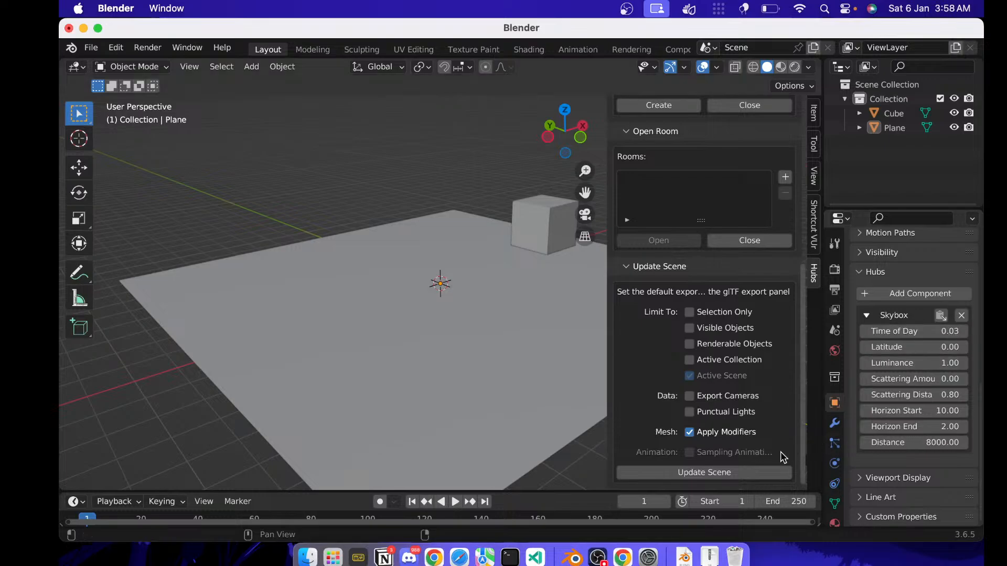
- Set the skybox's Time of Day to 0.03, update the Hubs room's scene and return to Blender
click(727, 473)
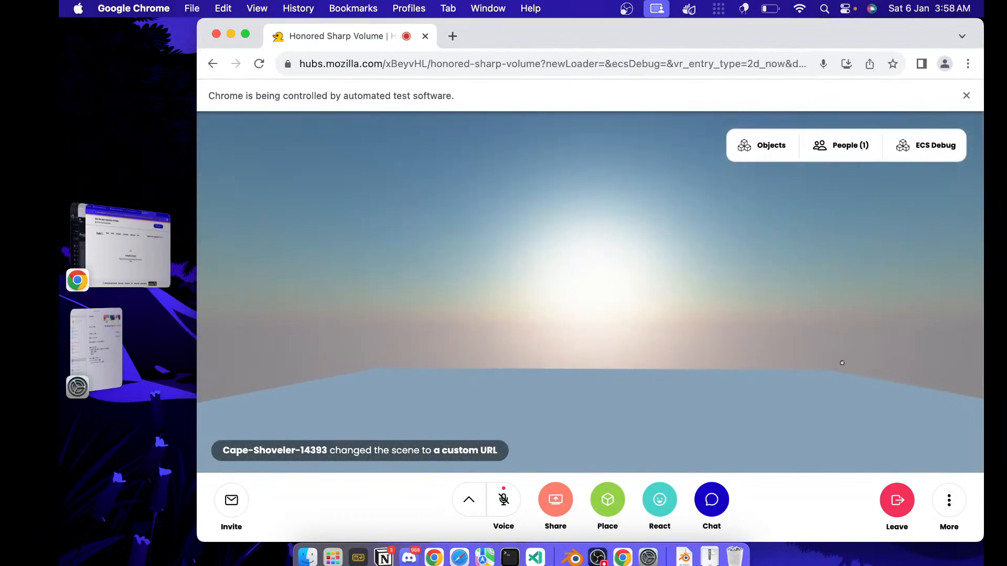
key(ctrl+Right)
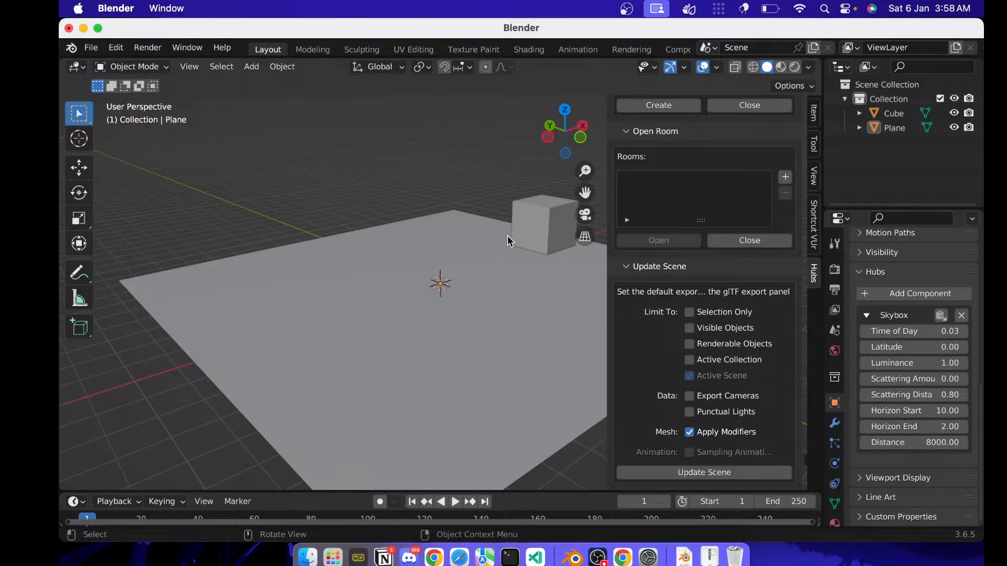
- Select the plane and cube together and bring up the scene's Recast navmesh settings
click(479, 326)
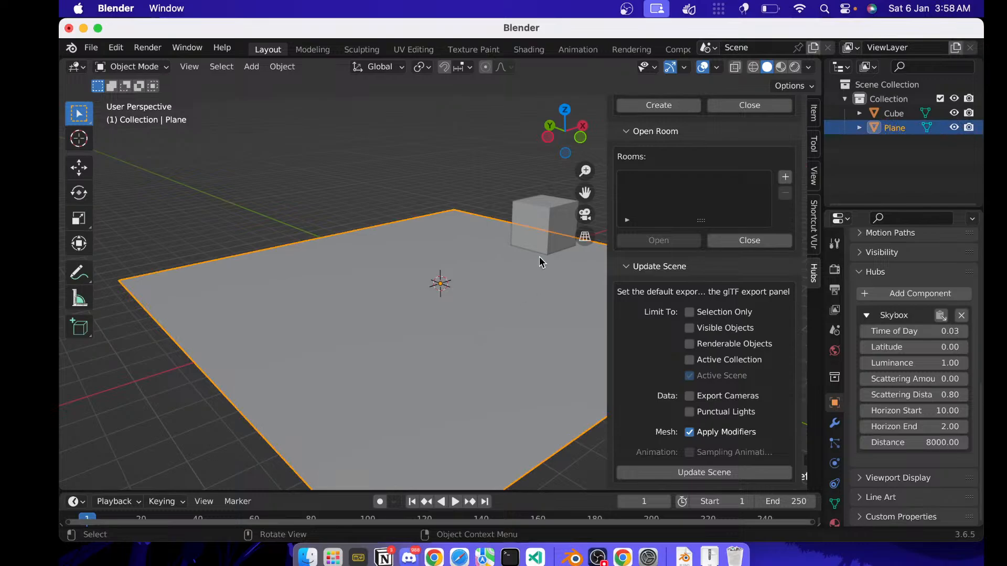
shift+click(542, 216)
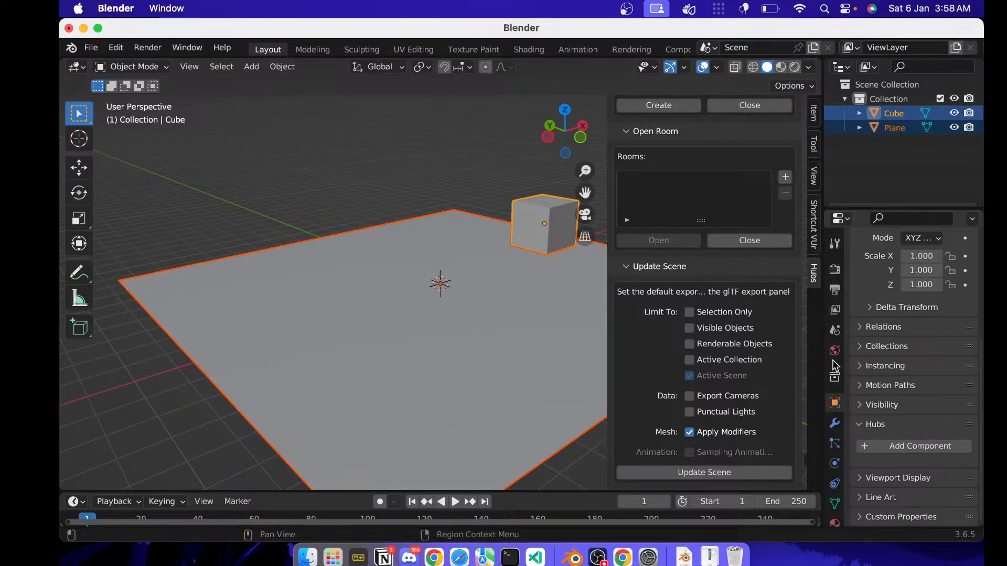
click(834, 333)
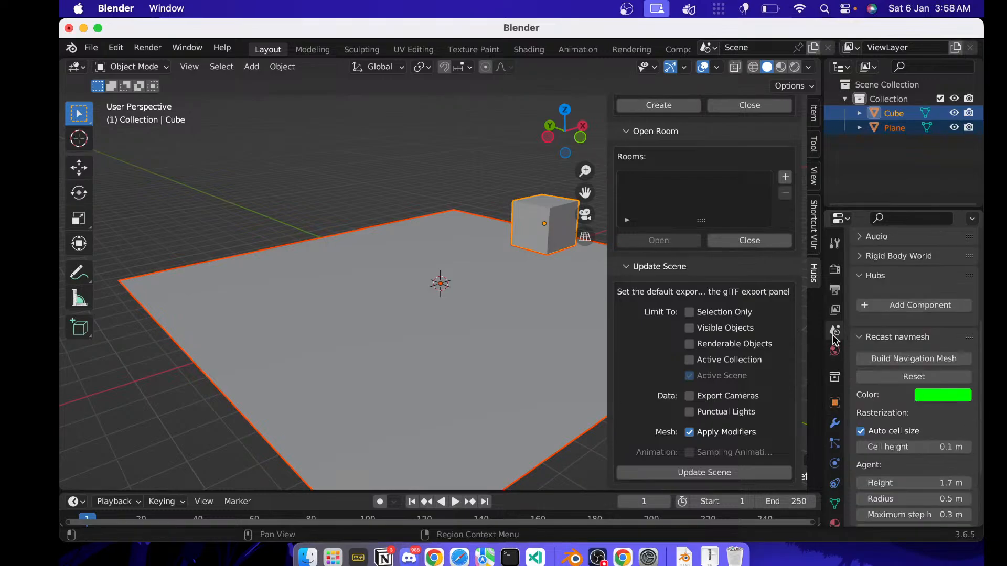
scroll(900, 357, up, 5)
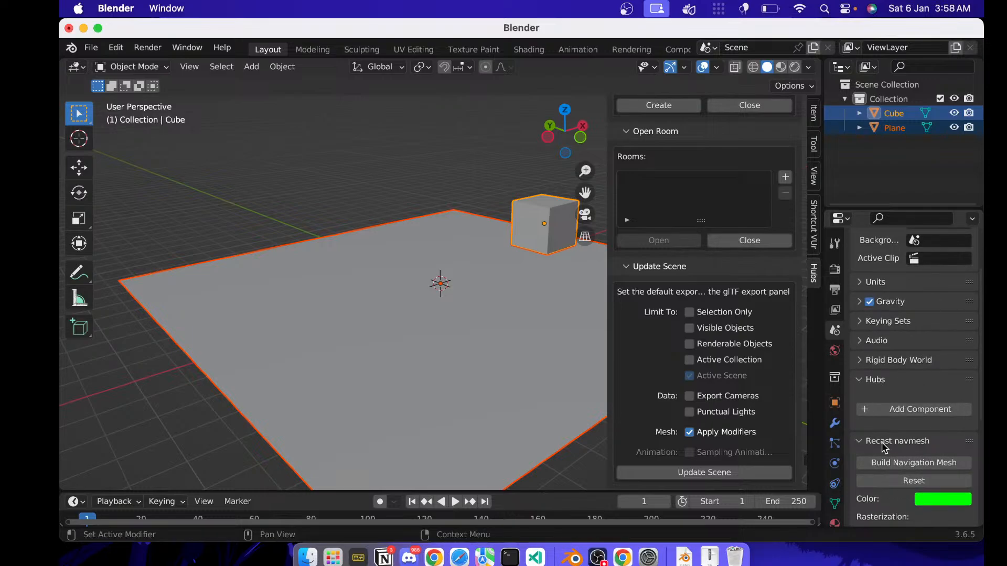
scroll(884, 446, down, 5)
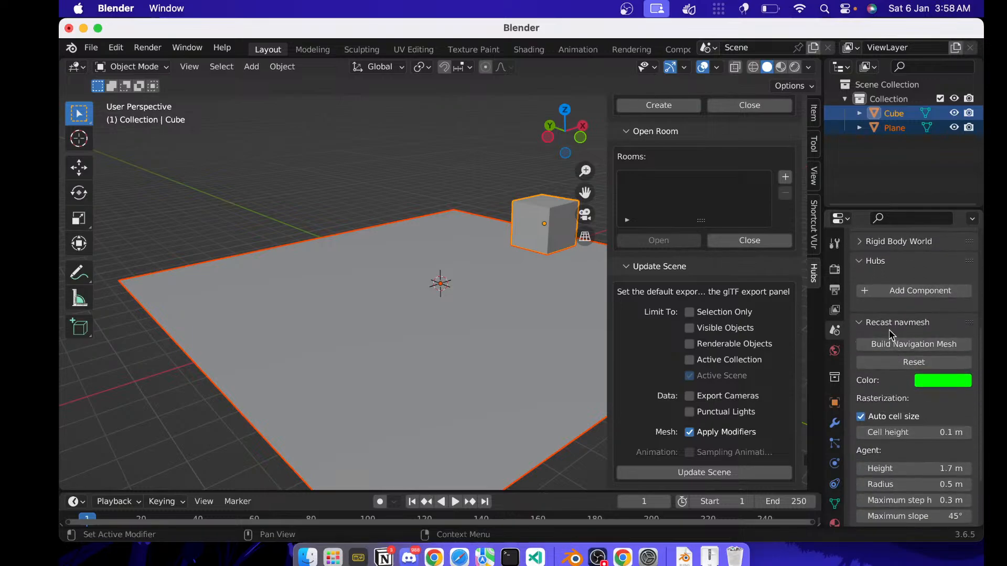
click(891, 323)
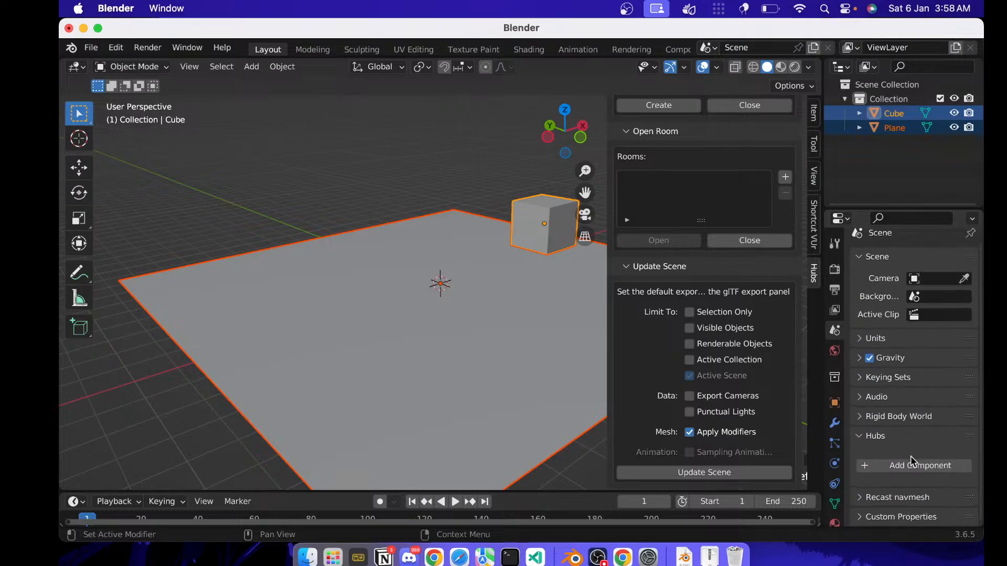
click(884, 499)
scroll(915, 388, down, 8)
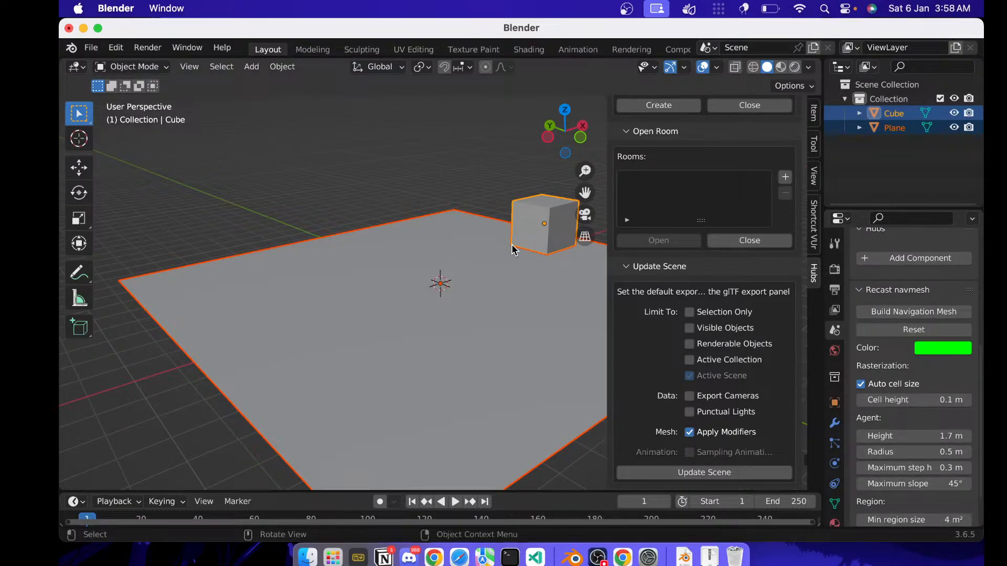
- Try to build the navigation mesh from the plane and cube, and review the error log
click(527, 277)
shift+click(543, 236)
click(900, 309)
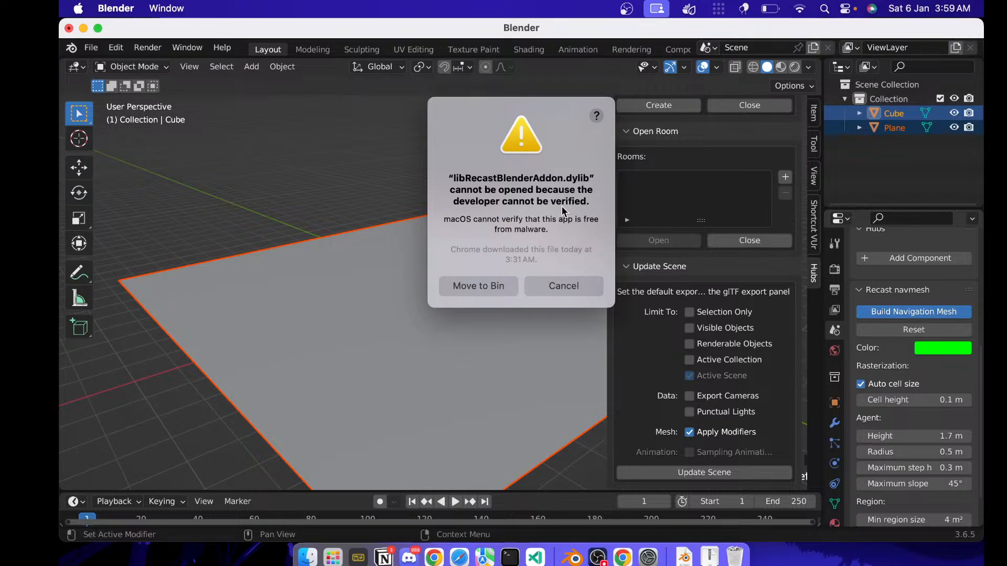
click(576, 285)
click(567, 286)
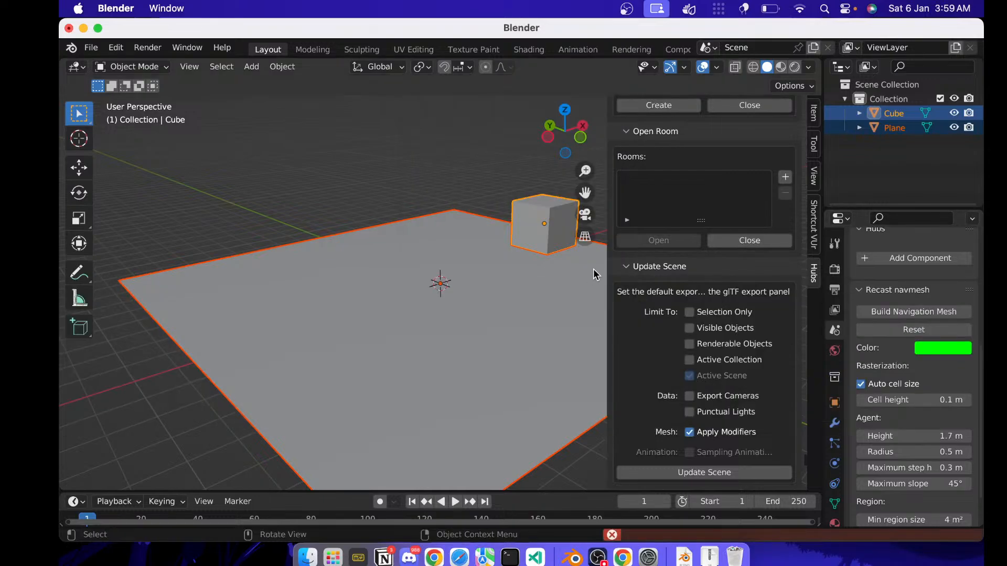
click(676, 535)
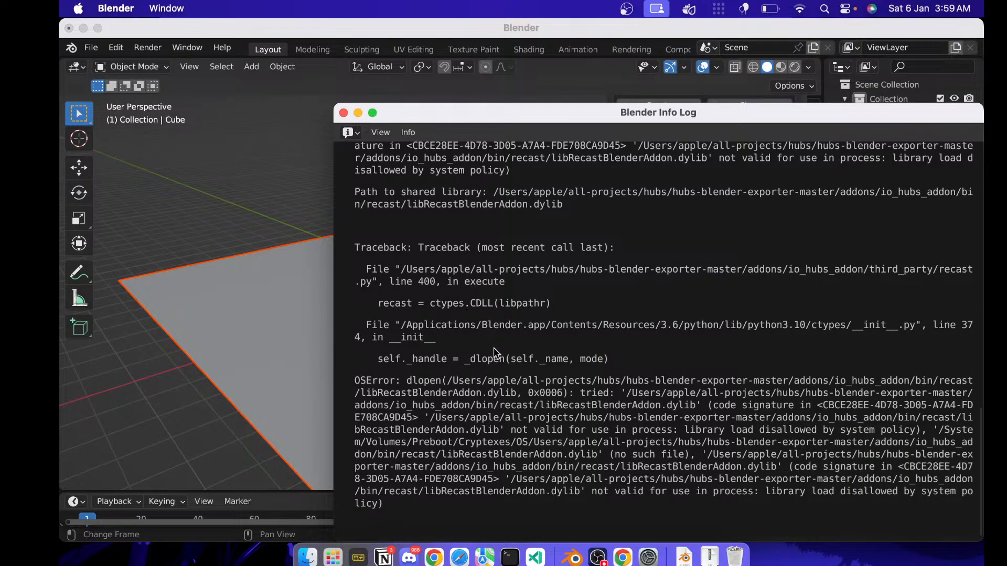
click(344, 113)
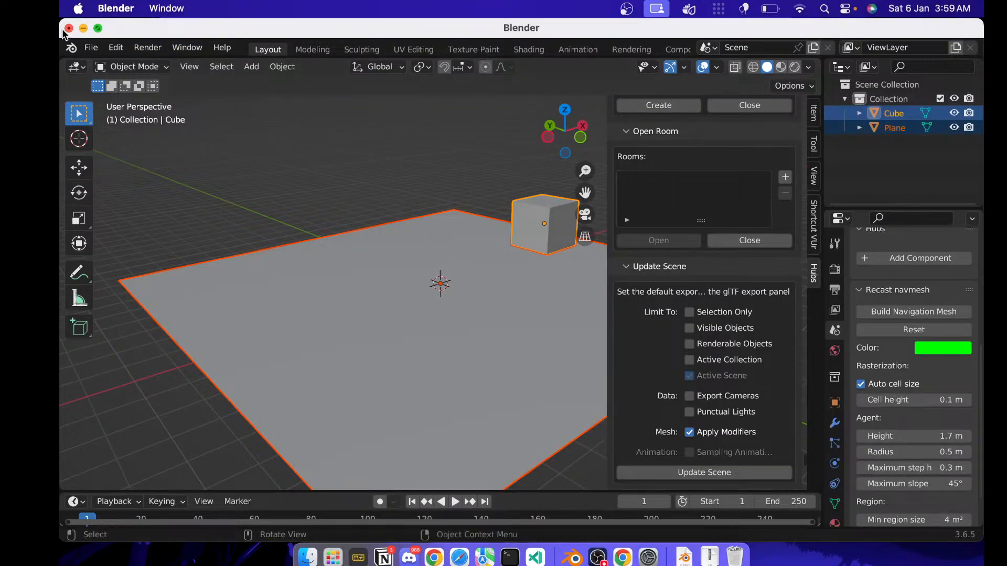
- Save the scene as untitled.blend in the Downloads folder, and restart Blender with that file
key(ctrl+s)
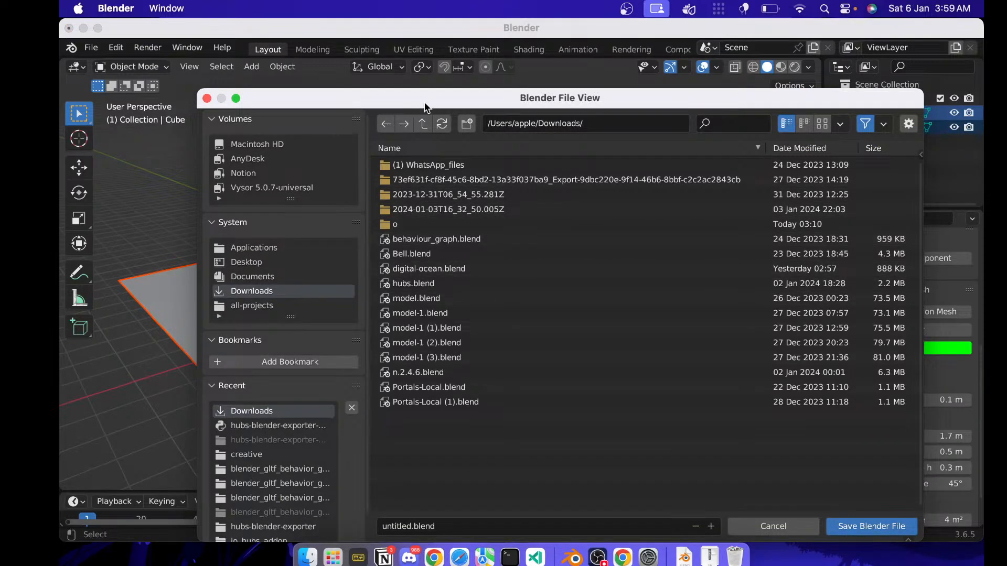
drag(424, 98, 402, 98)
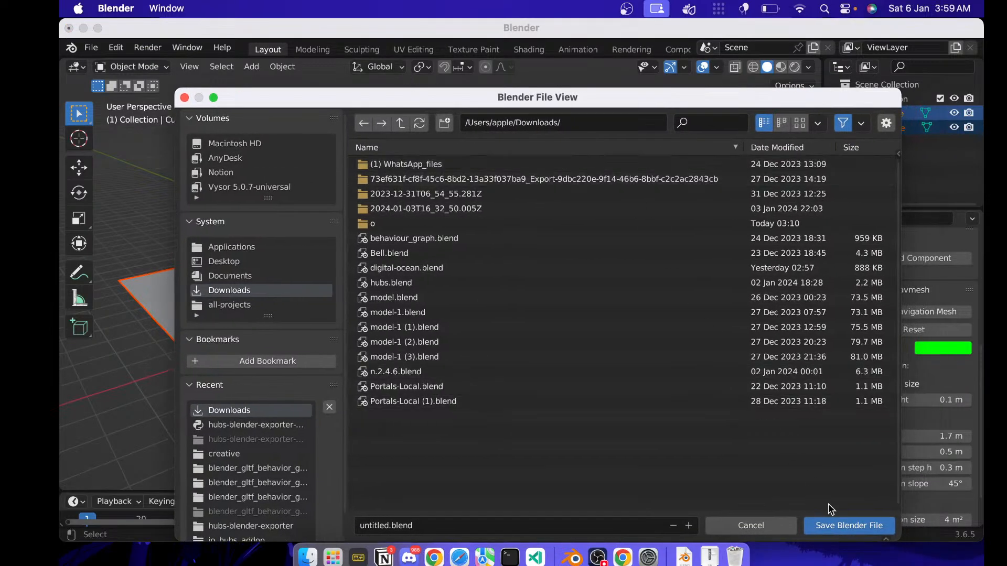
click(833, 526)
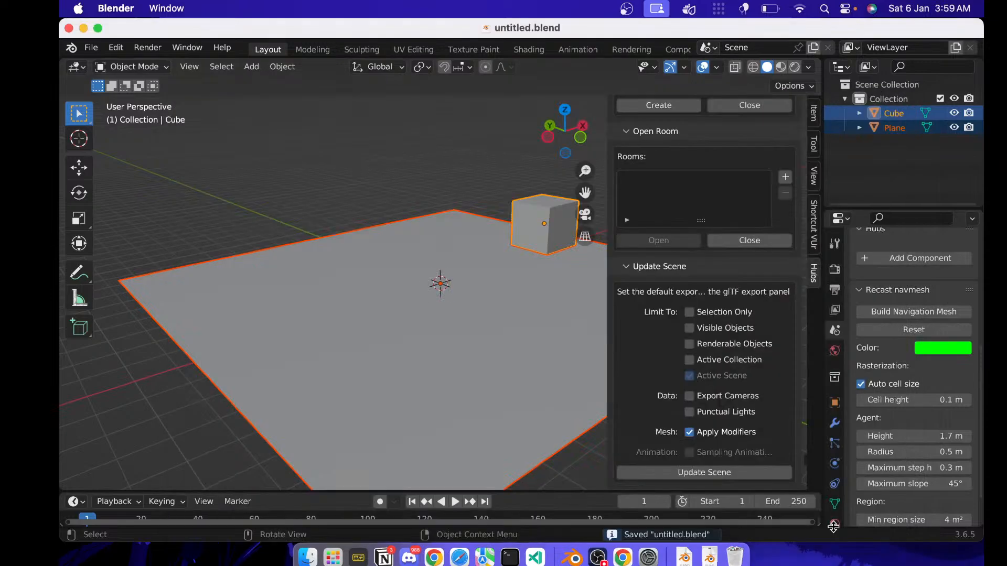
click(69, 28)
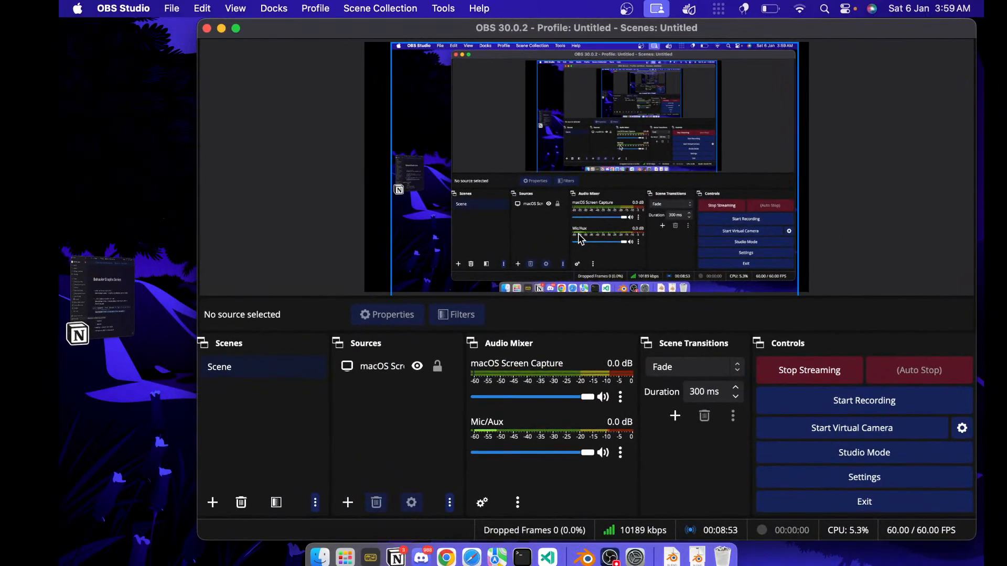
click(696, 557)
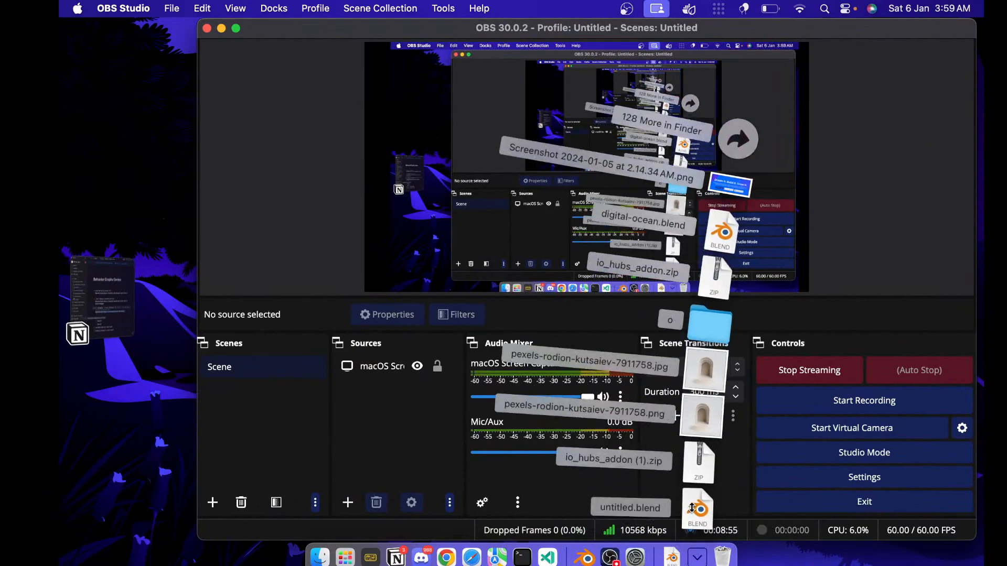
click(690, 504)
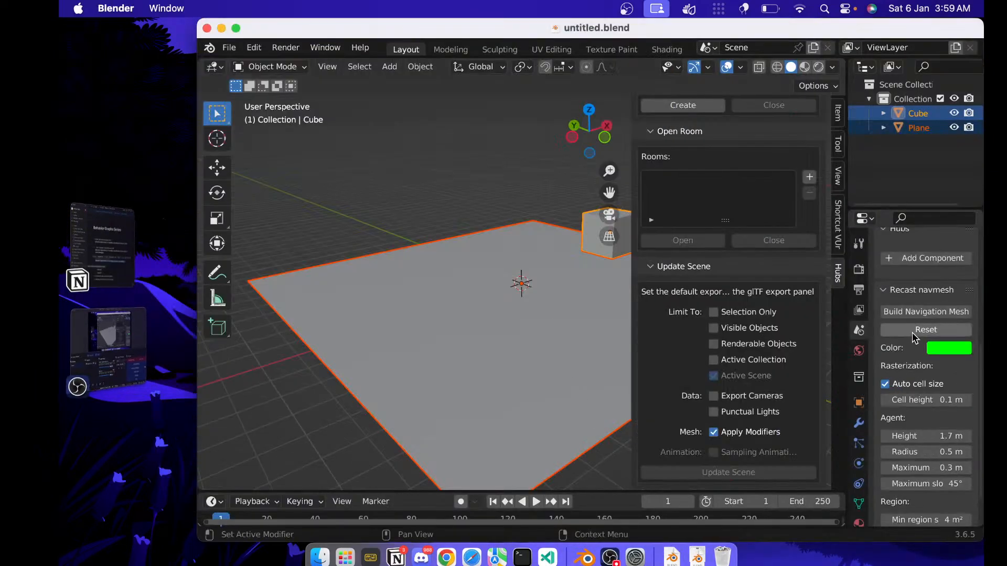
- Retry building the navigation mesh in the reopened file, cancel the macOS security dialog and enlarge the Blender window
click(895, 313)
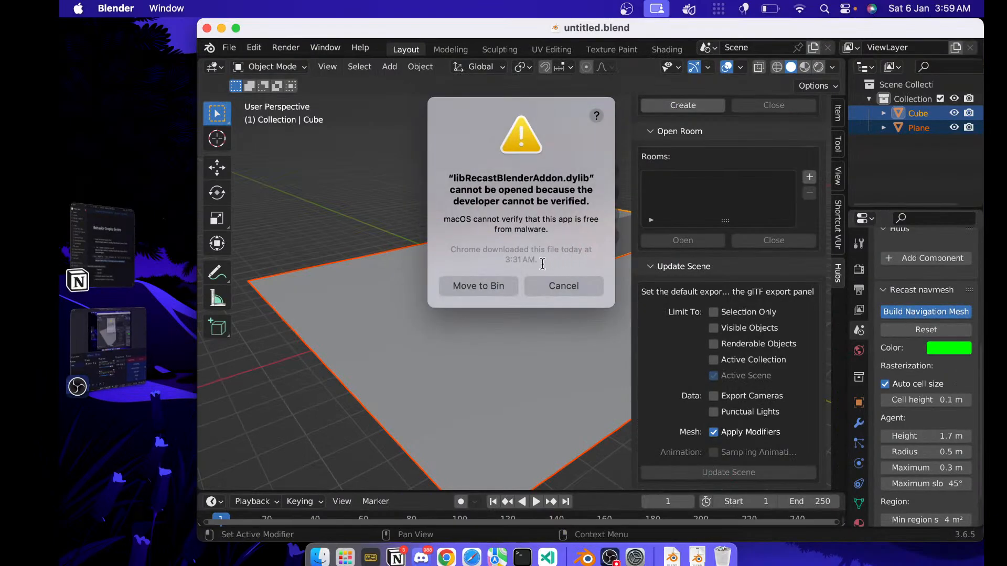
click(568, 290)
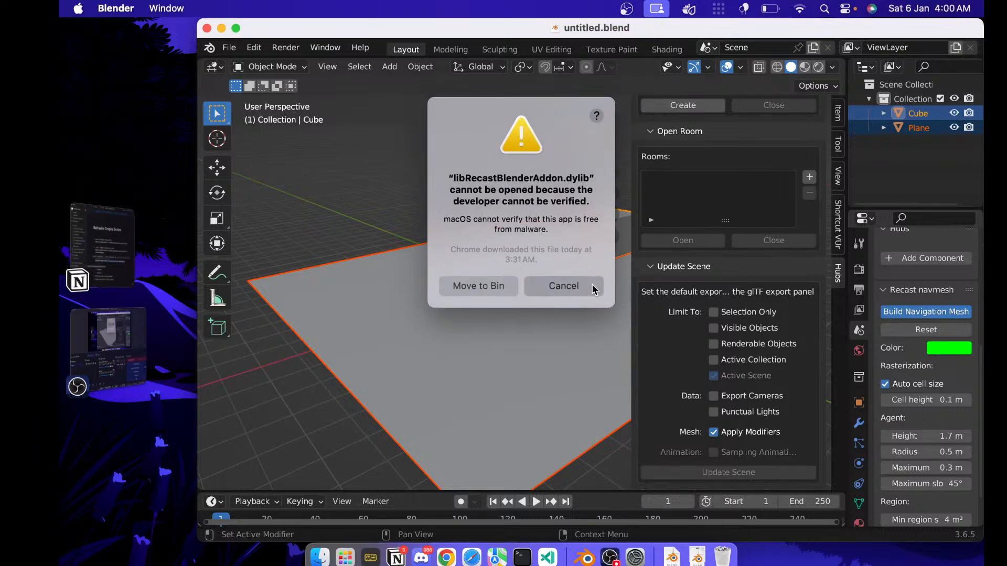
click(591, 289)
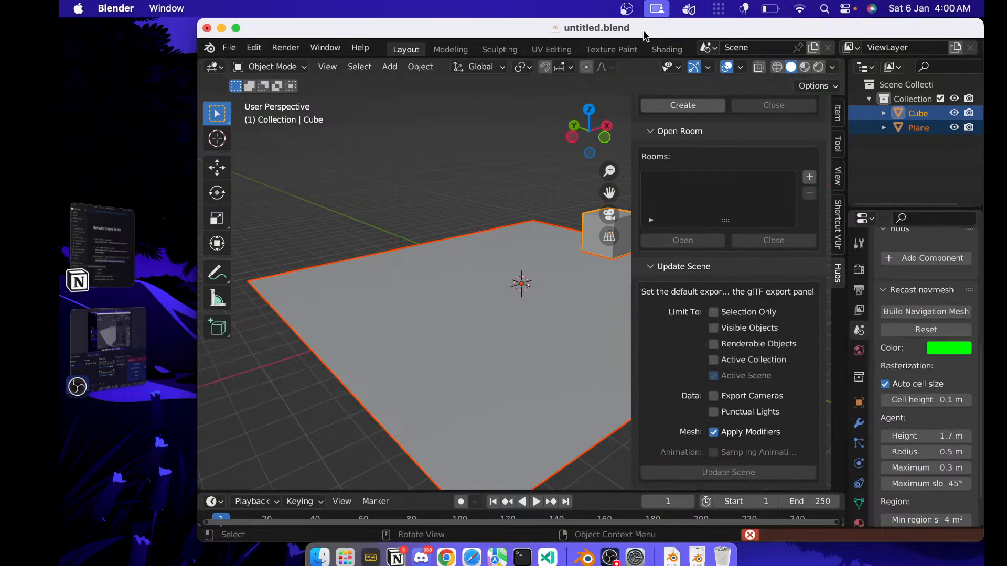
double_click(643, 31)
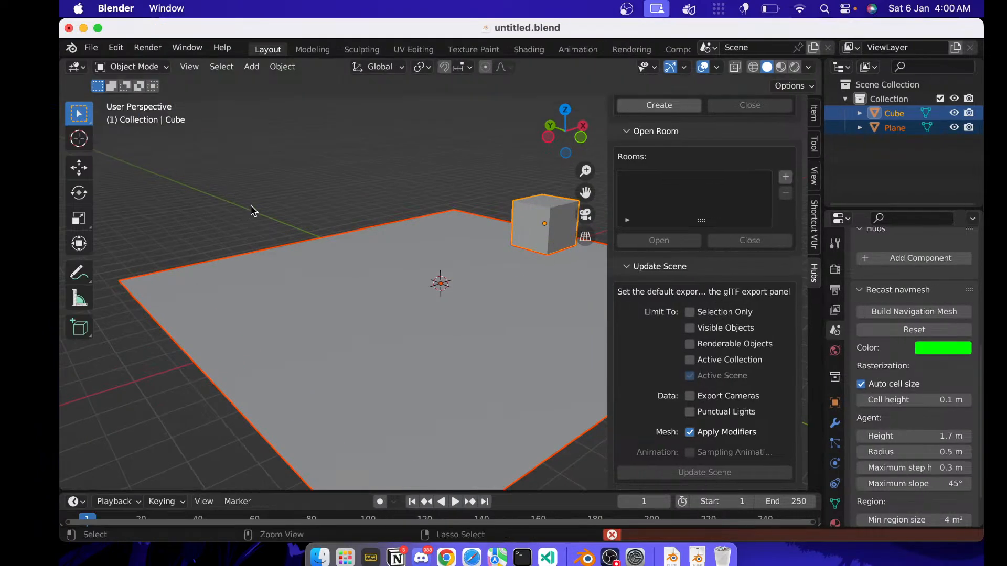
- Find the Hubs Blender Addon by searching the add-ons for "hubs", disable it and remove it
key(super+comma)
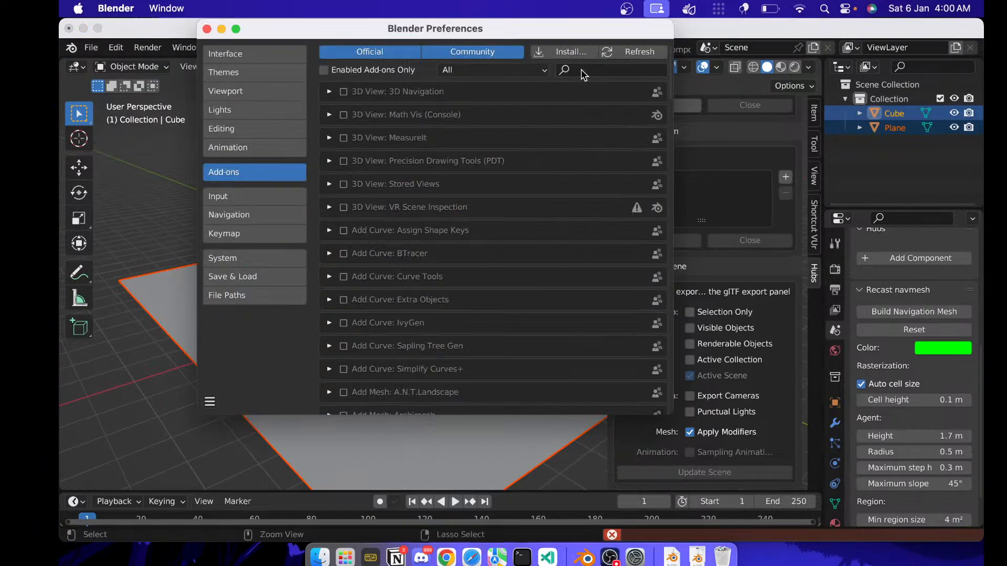
click(610, 70)
text(hubs)
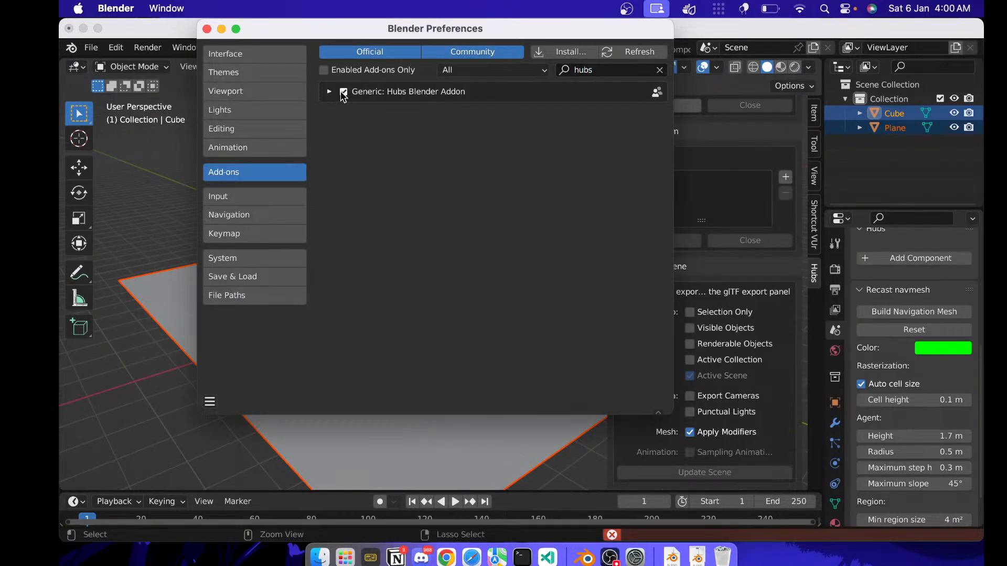
click(343, 92)
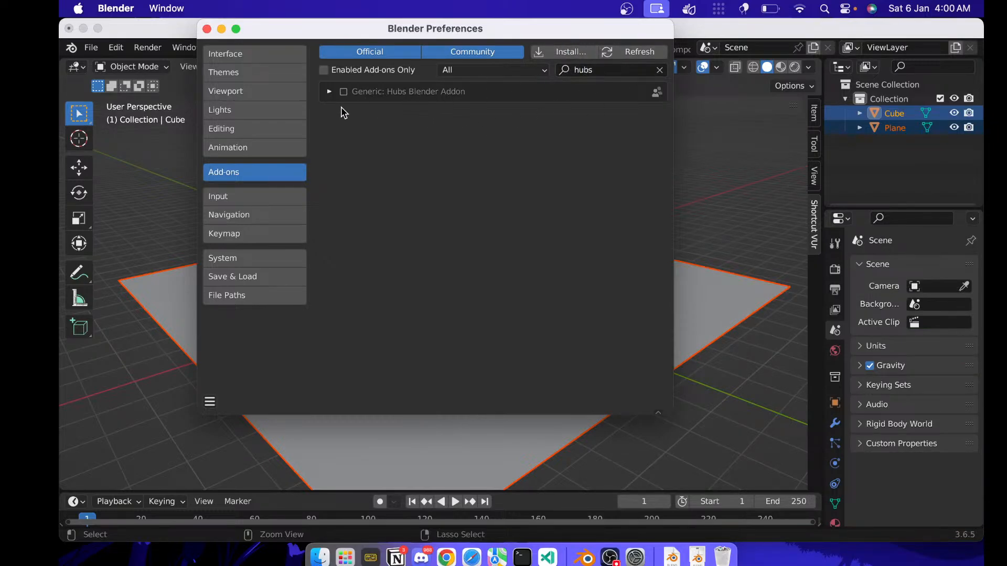
click(328, 92)
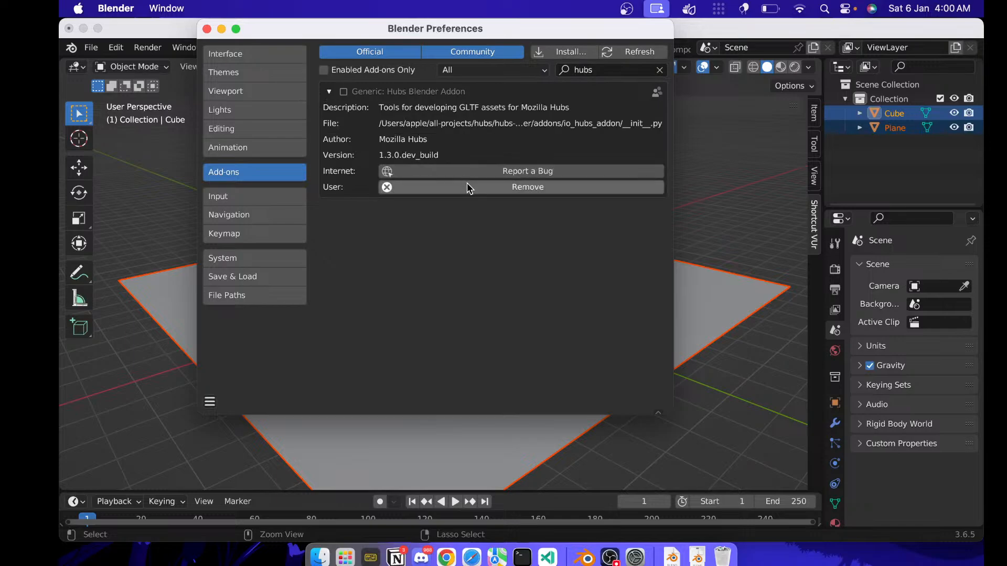
click(505, 192)
click(444, 254)
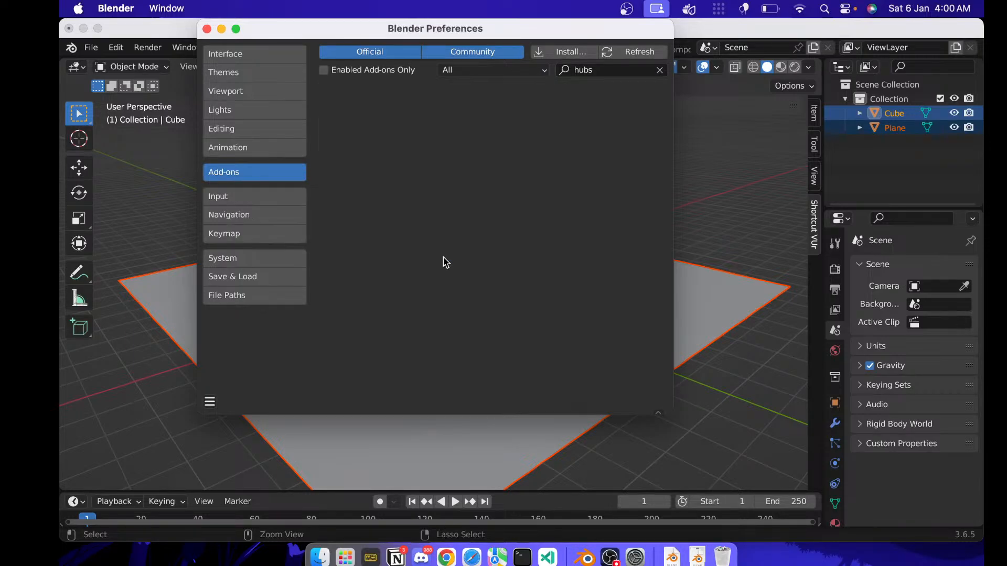
- Install the add-on from io_hubs_addon.zip in Downloads and try to enable the Hubs Blender Addon
click(558, 53)
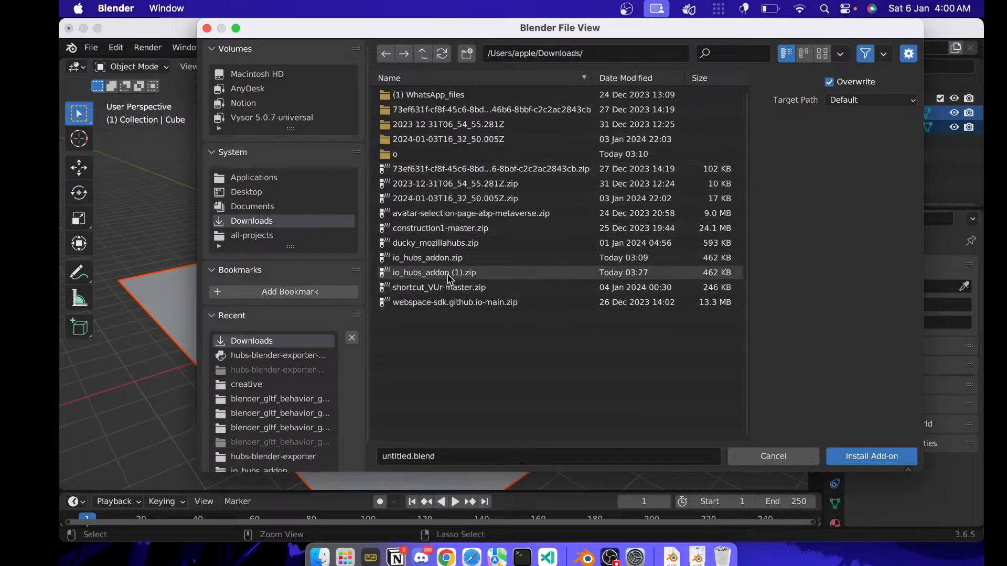
double_click(443, 257)
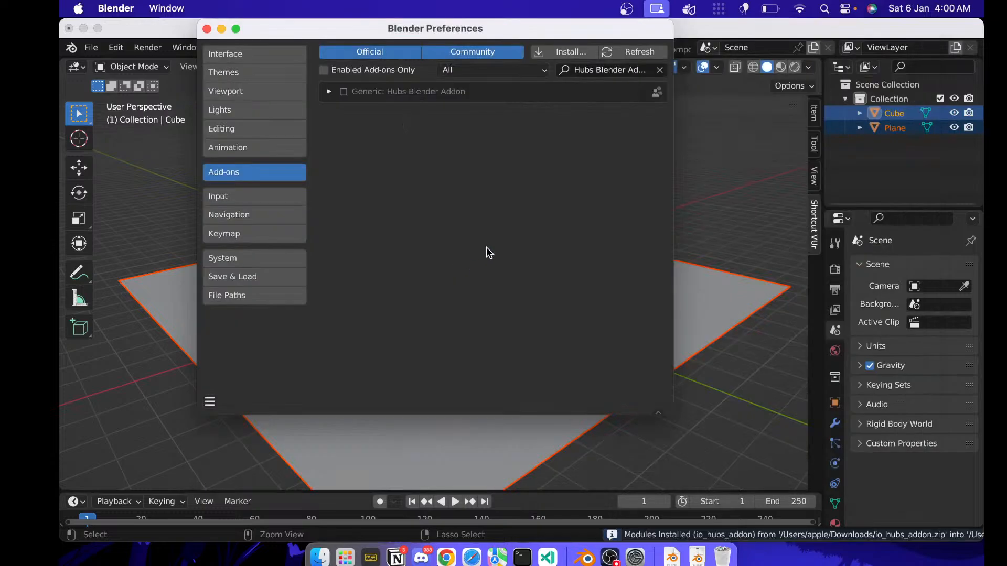
click(343, 92)
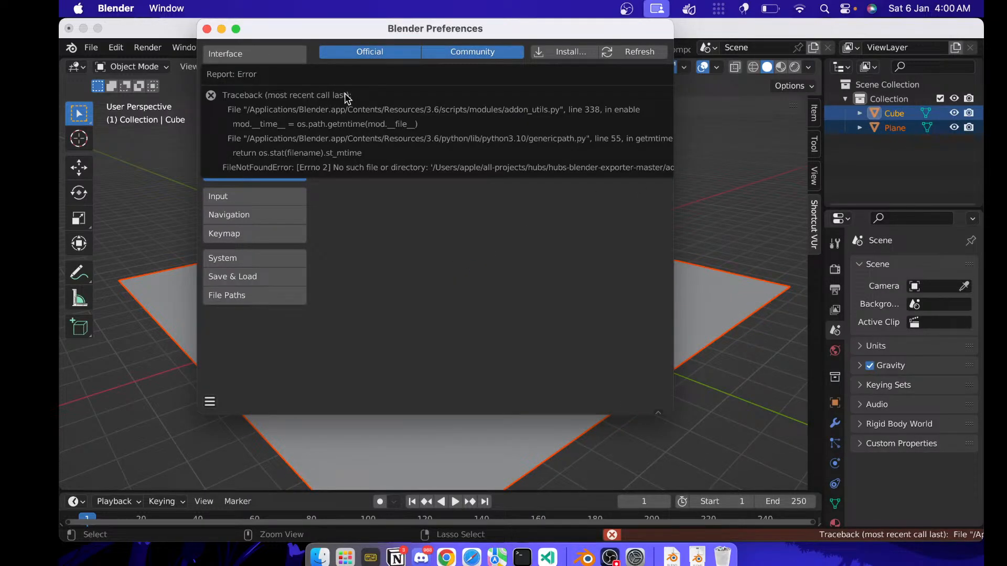
click(191, 59)
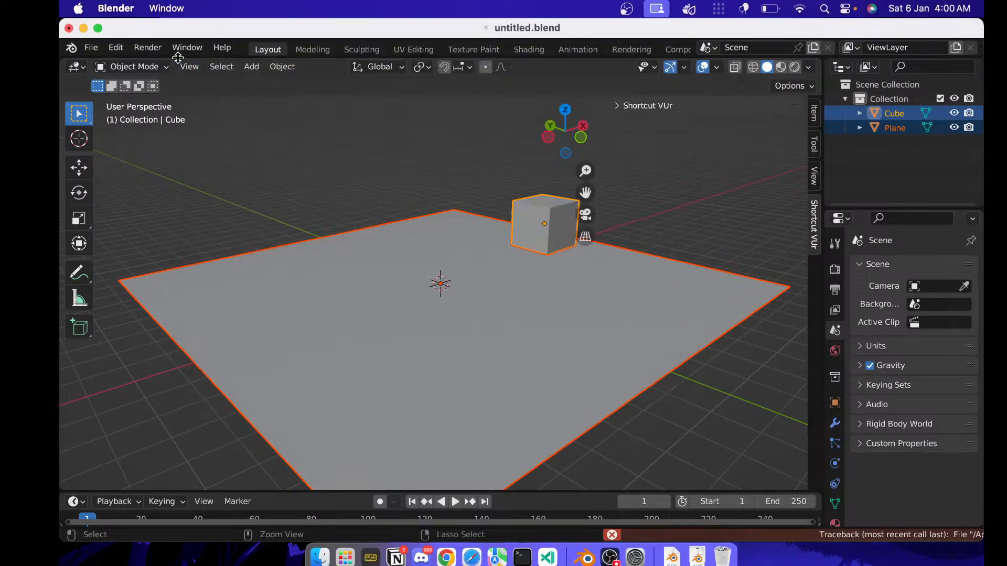
- Quit Blender without saving changes, relaunch it and open the recent file untitled.blend
click(70, 29)
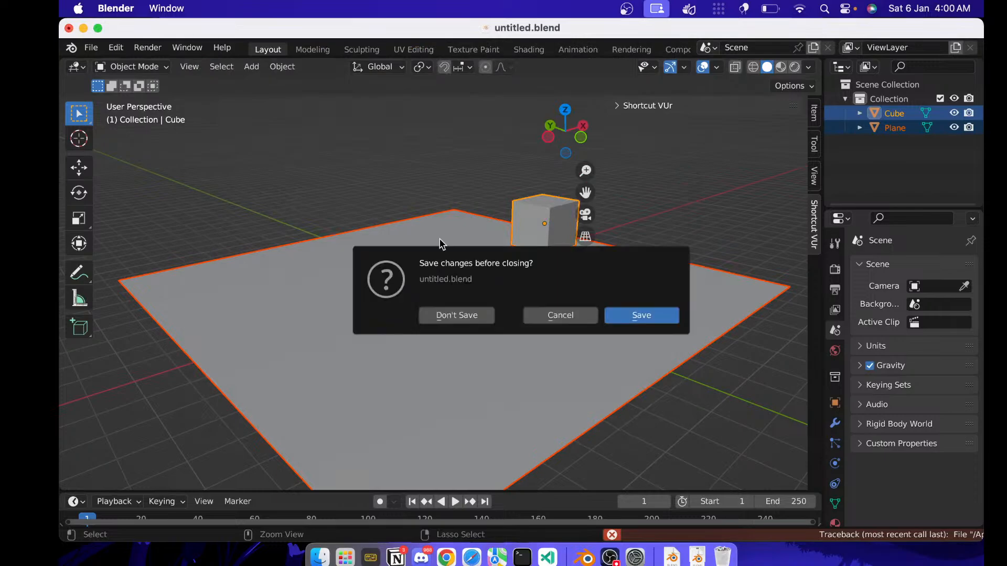
click(463, 315)
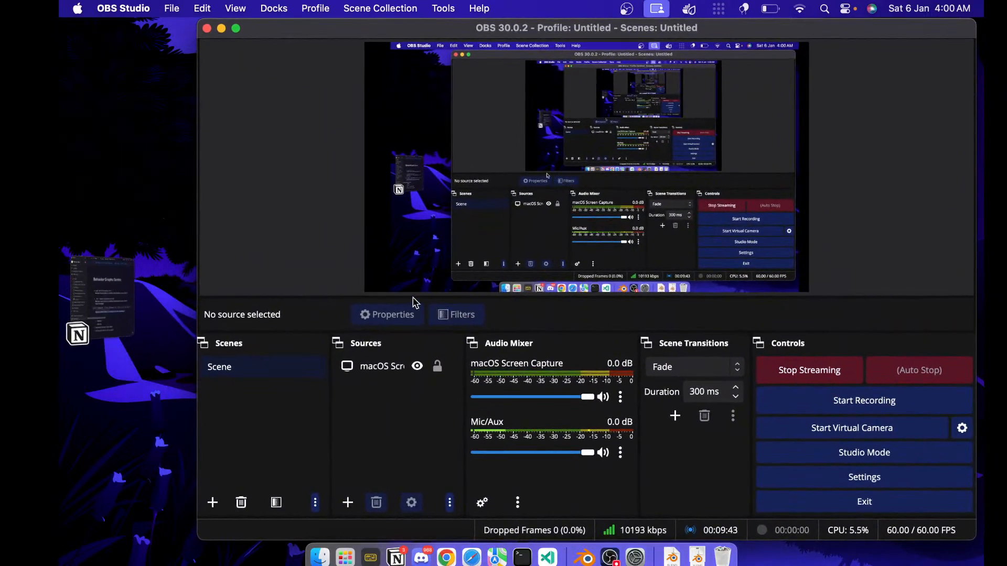
key(super+space)
text(b)
key(Return)
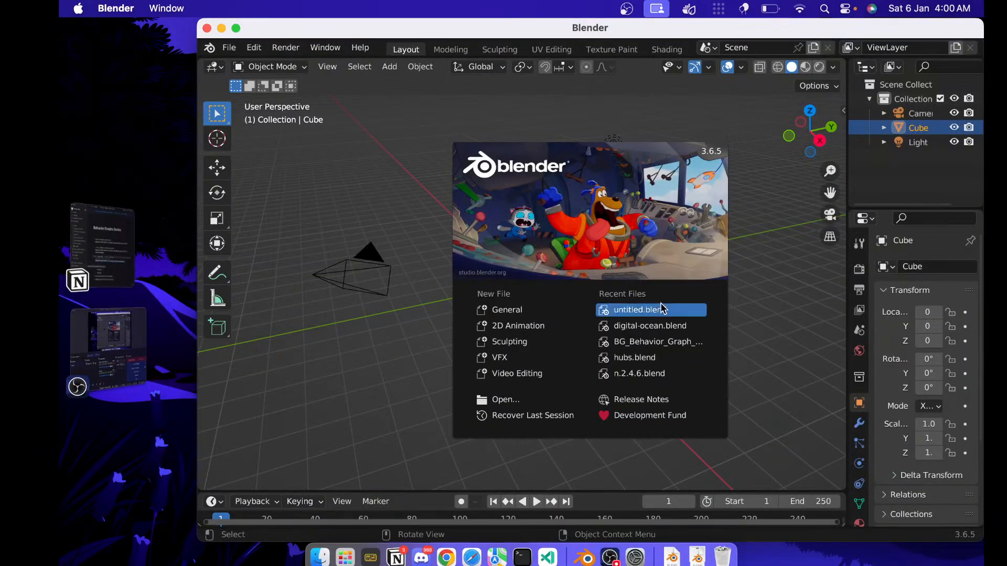
click(662, 310)
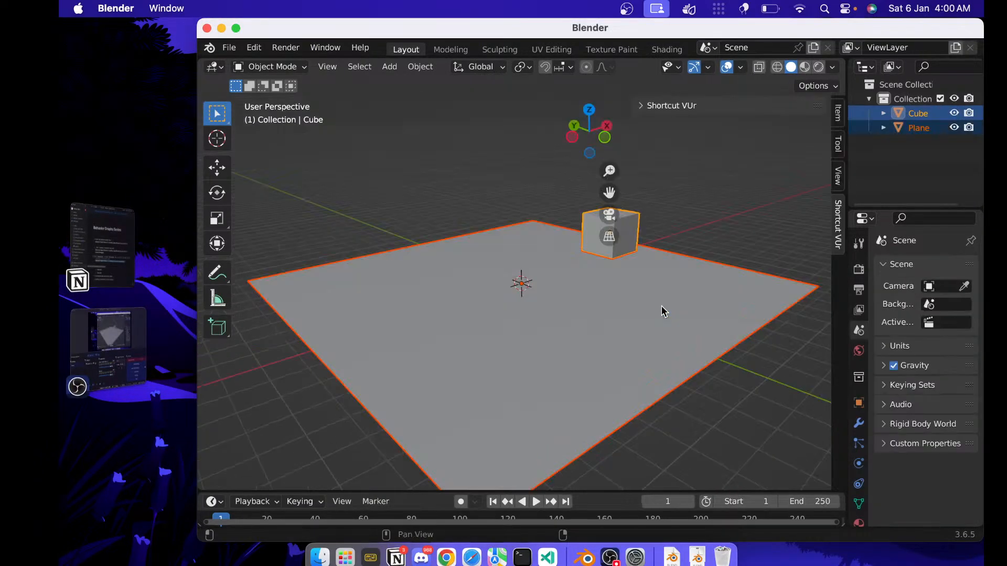
- Find the Hubs Blender Addon by searching the add-on preferences for "hub" and enable it
key(super+comma)
click(582, 72)
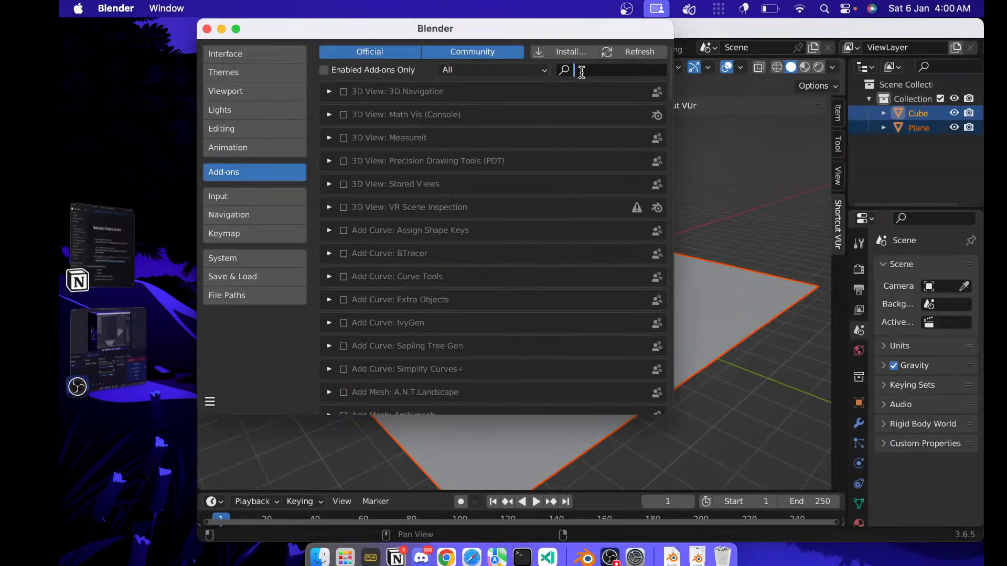
text(hub)
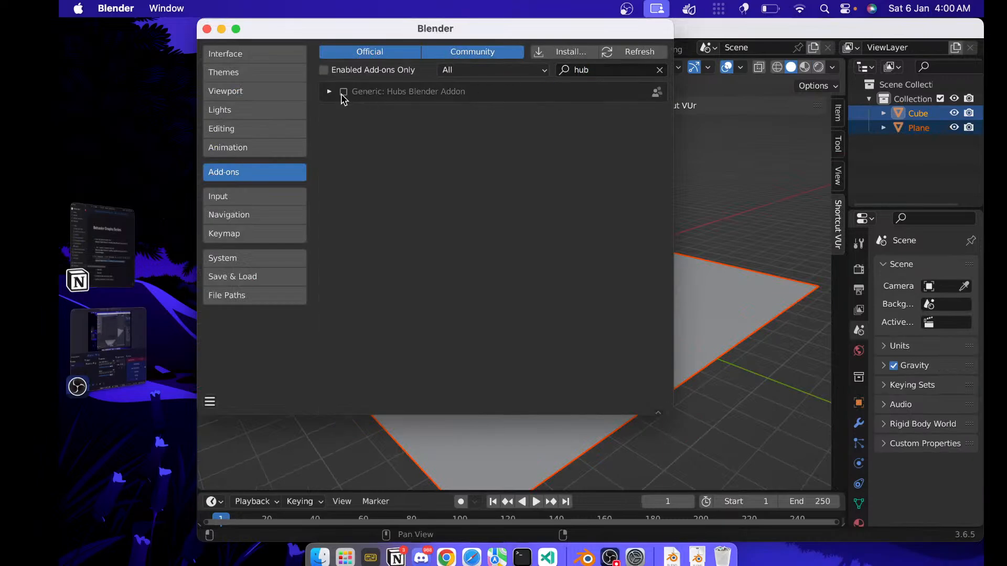
click(344, 92)
- Return to the scene and build the Recast navigation mesh from the selected cube and plane
click(776, 320)
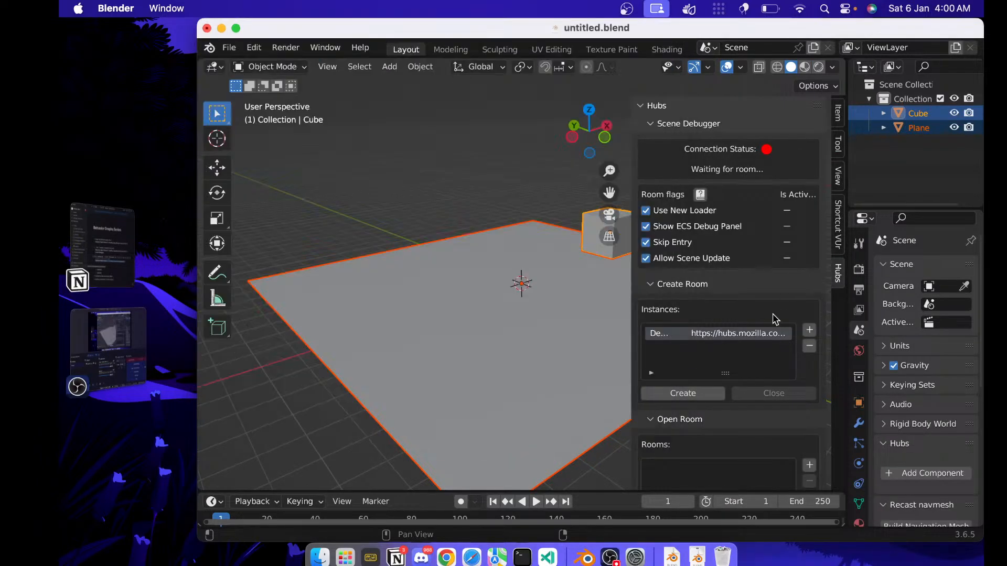
scroll(961, 399, down, 5)
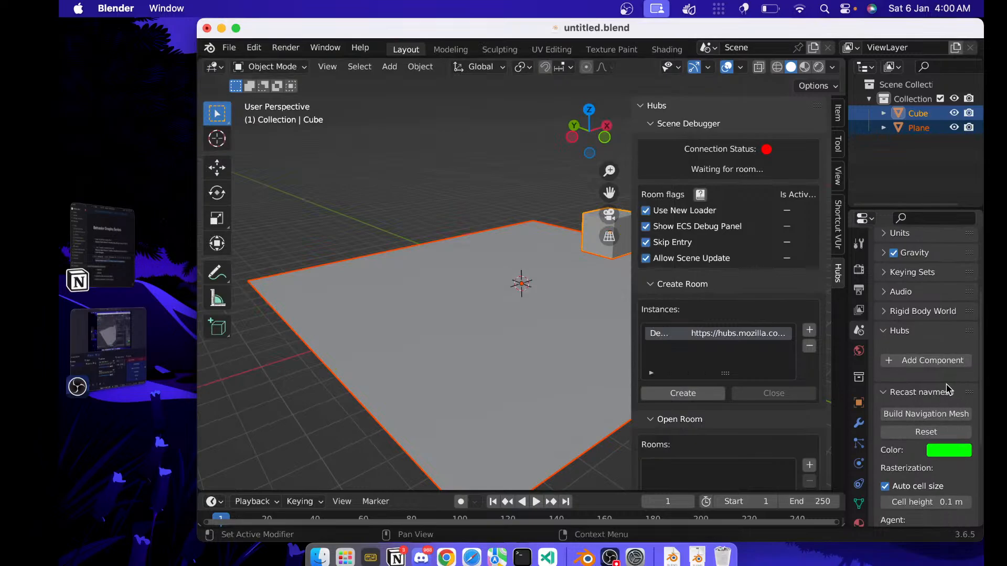
click(937, 418)
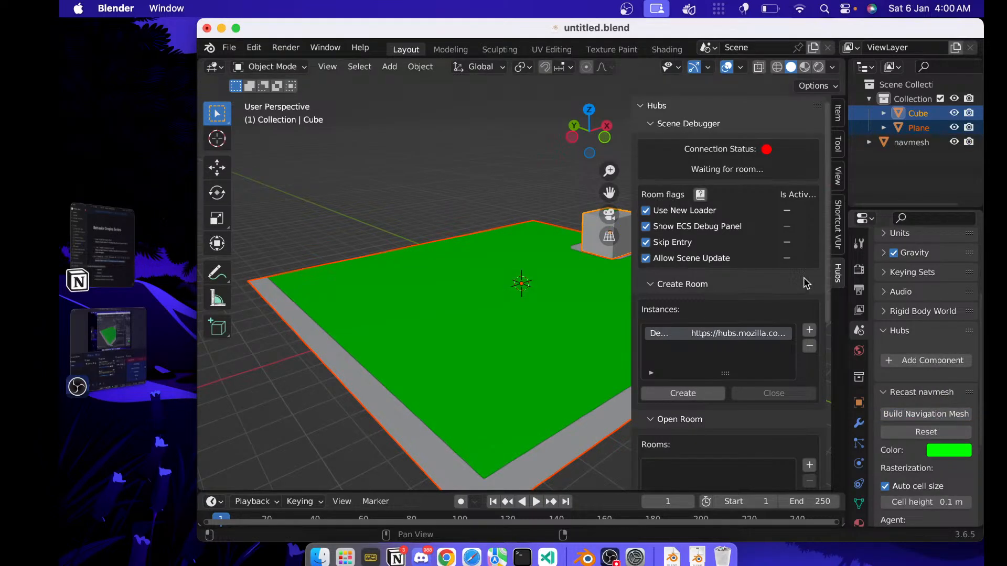
- Examine the generated navigation mesh from several angles, checking the gap around the cube and the patch on its top
scroll(532, 314, right, 3)
scroll(531, 313, up, 3)
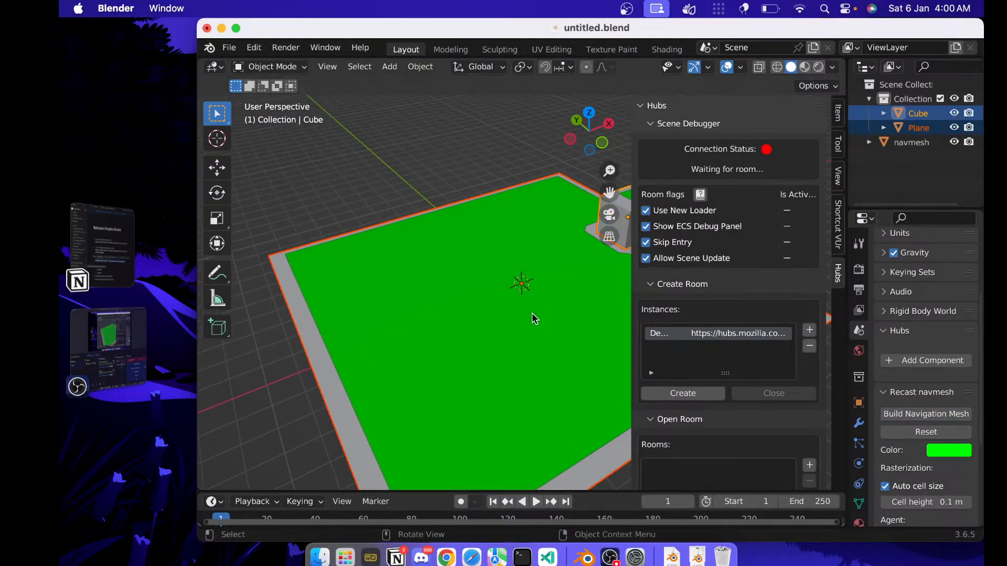
scroll(531, 314, left, 10)
scroll(532, 313, left, 2)
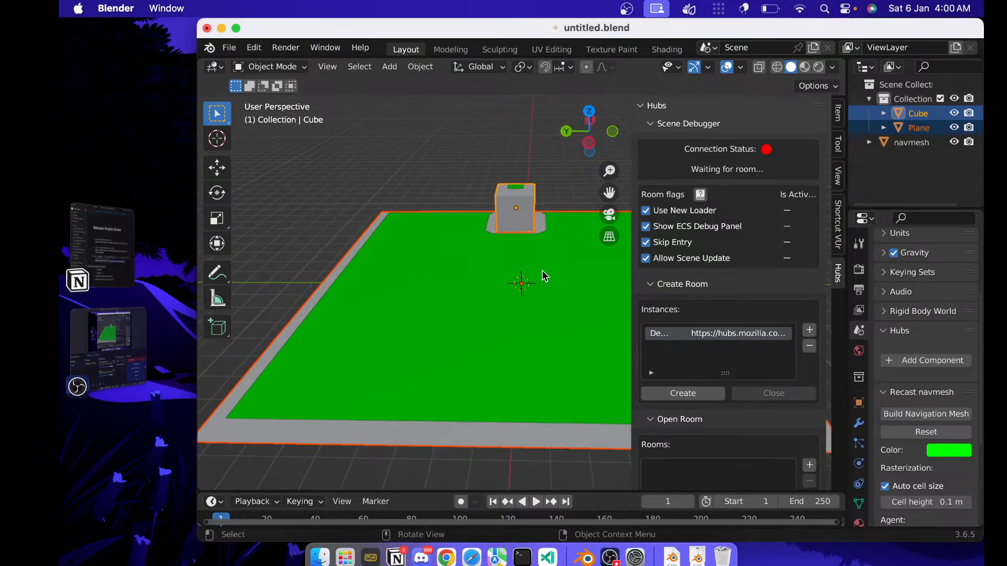
scroll(542, 270, right, 4)
scroll(542, 271, up, 3)
scroll(543, 270, left, 8)
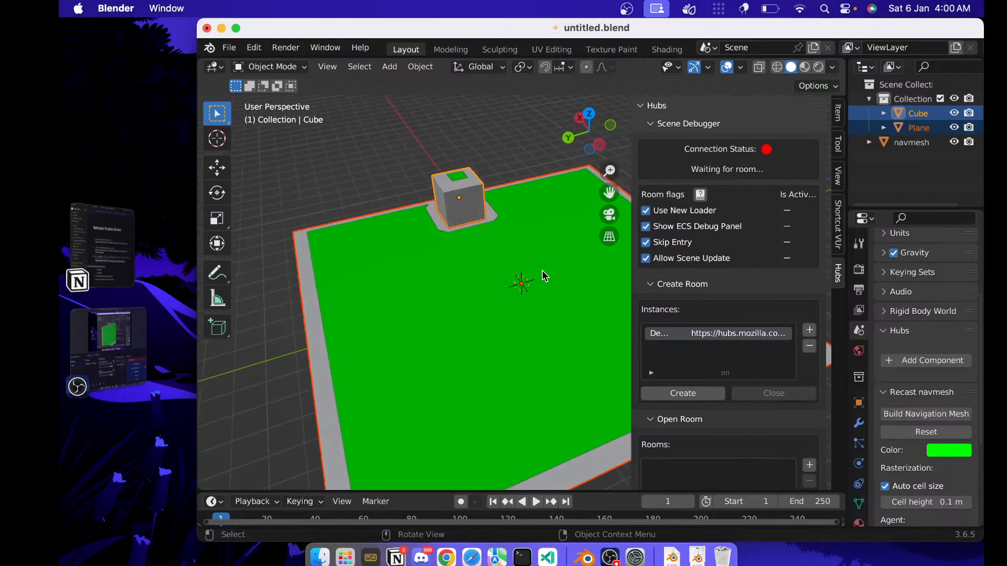
scroll(542, 270, left, 2)
scroll(415, 234, left, 8)
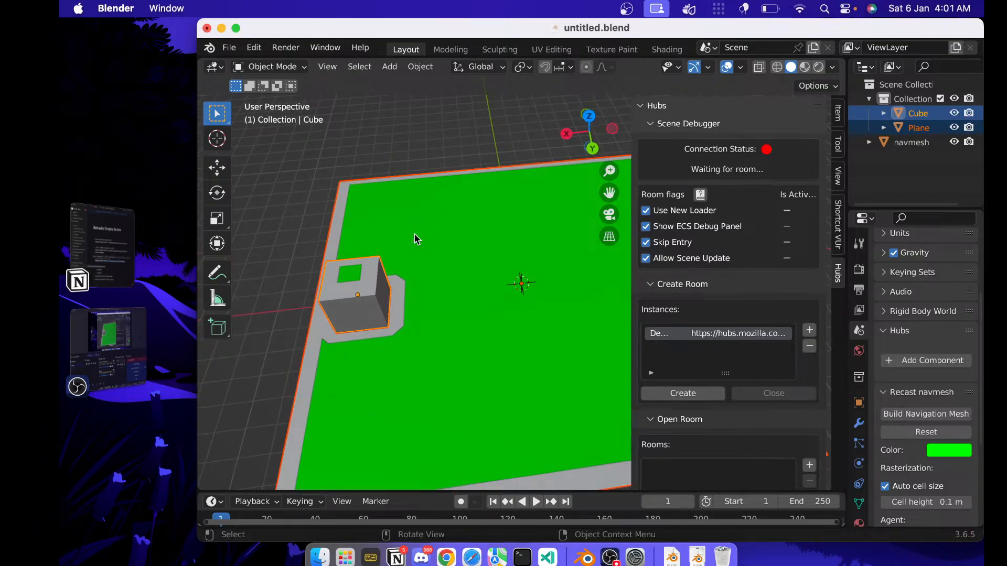
scroll(413, 234, up, 6)
scroll(413, 234, down, 10)
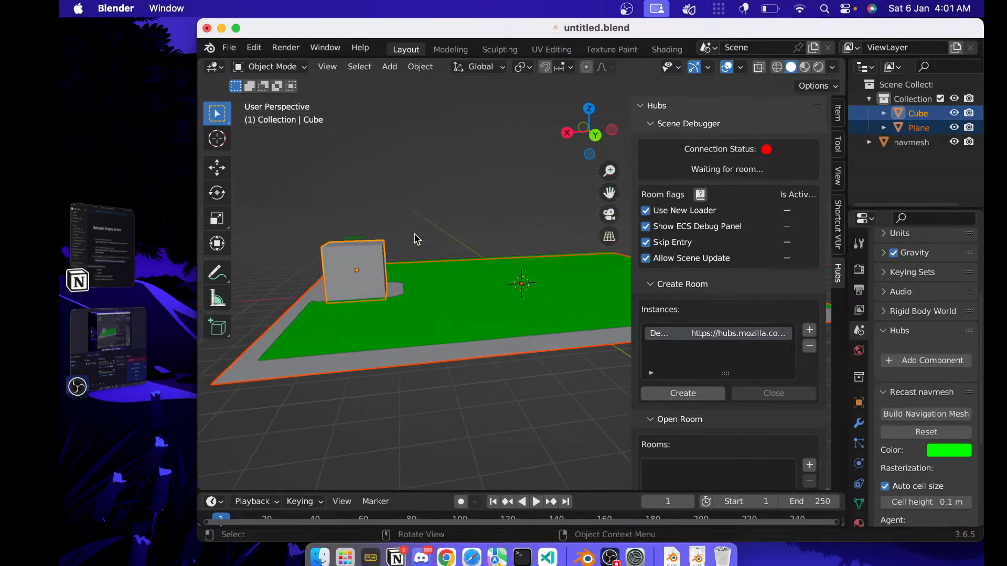
scroll(415, 234, up, 3)
- Move the navmesh object up, clear of the floor and cube, and inspect its shape
click(427, 299)
key(g)
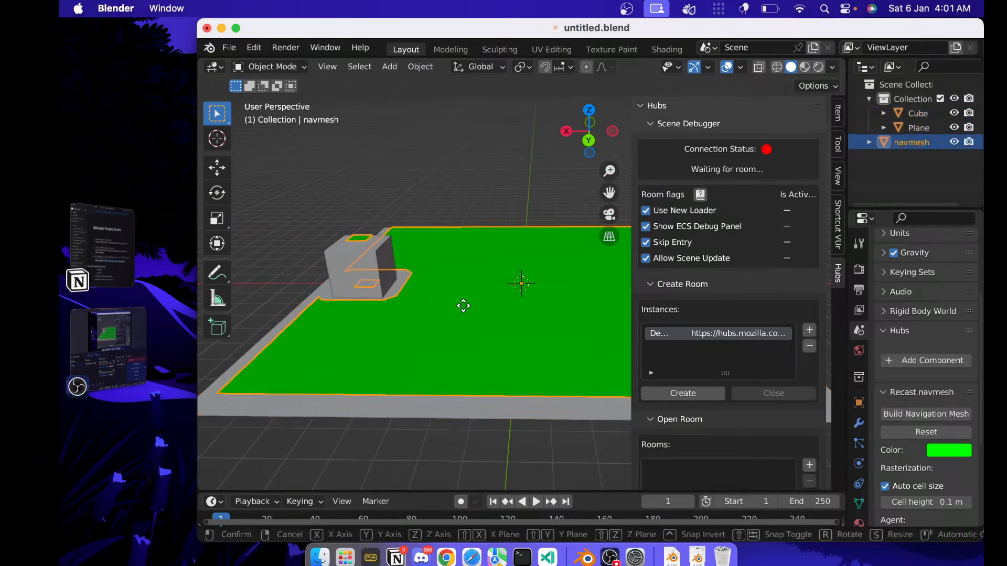
click(464, 164)
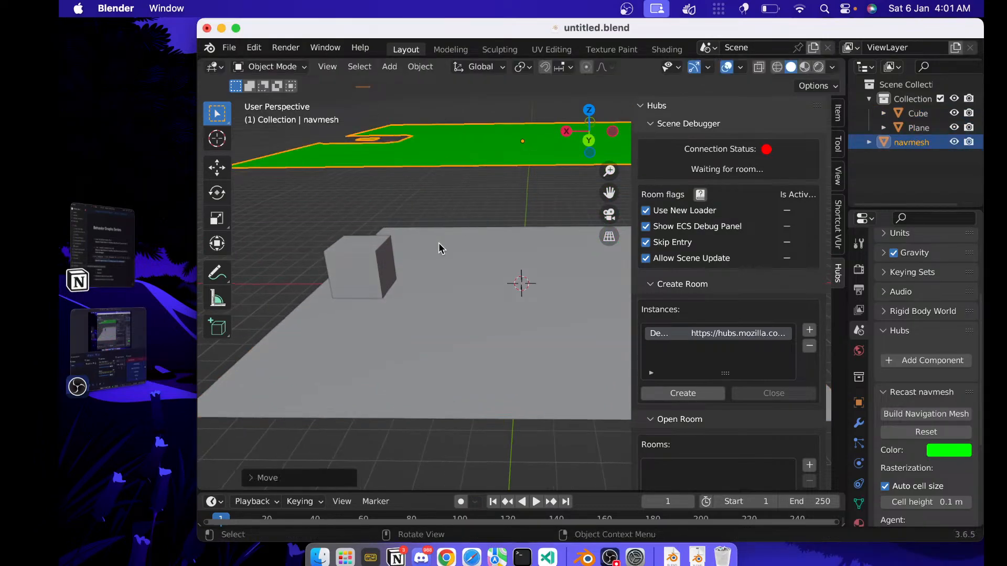
scroll(441, 247, left, 10)
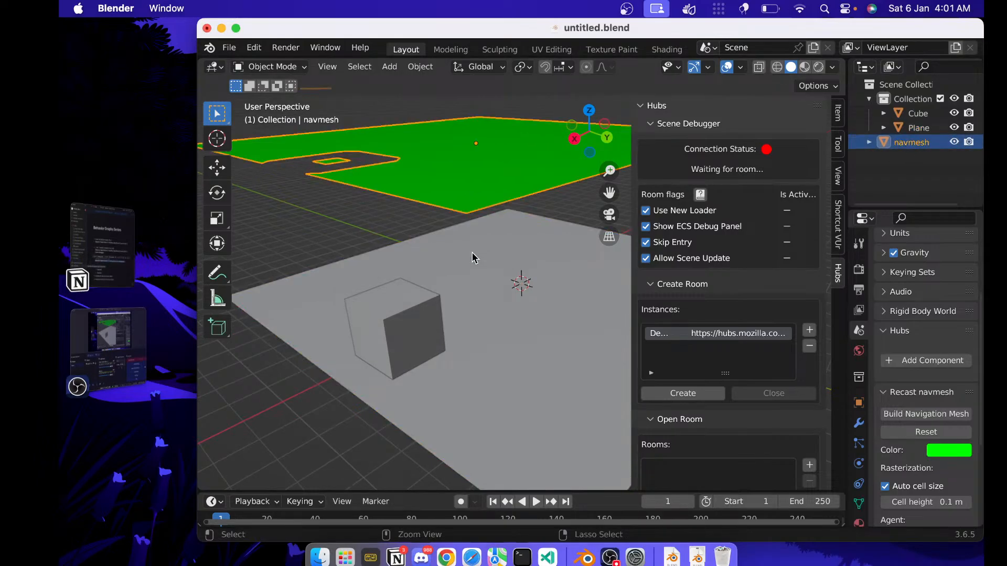
scroll(319, 171, up, 3)
scroll(320, 173, down, 5)
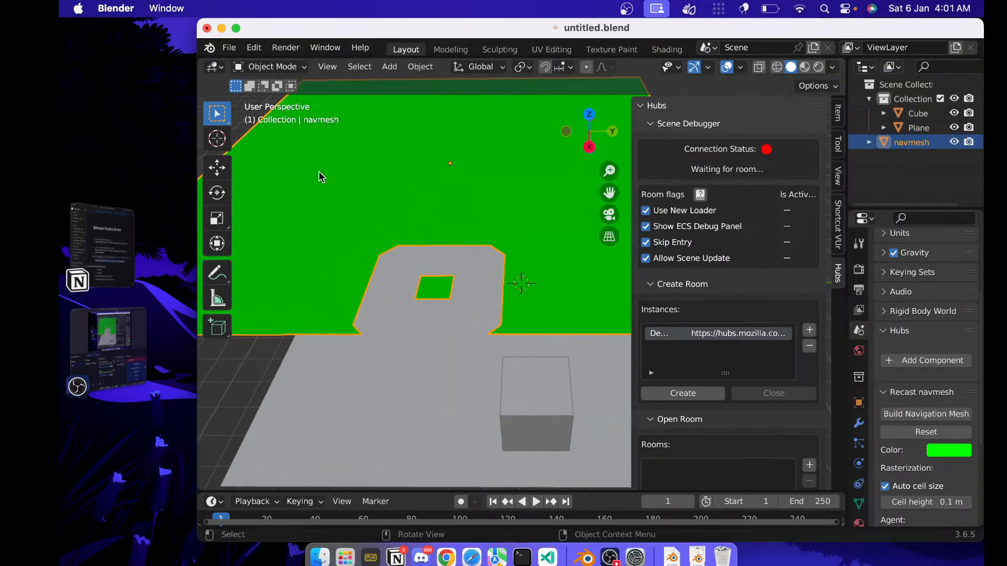
- Delete the small separate patch inside the cube cutout from the navmesh in Edit Mode
key(Tab)
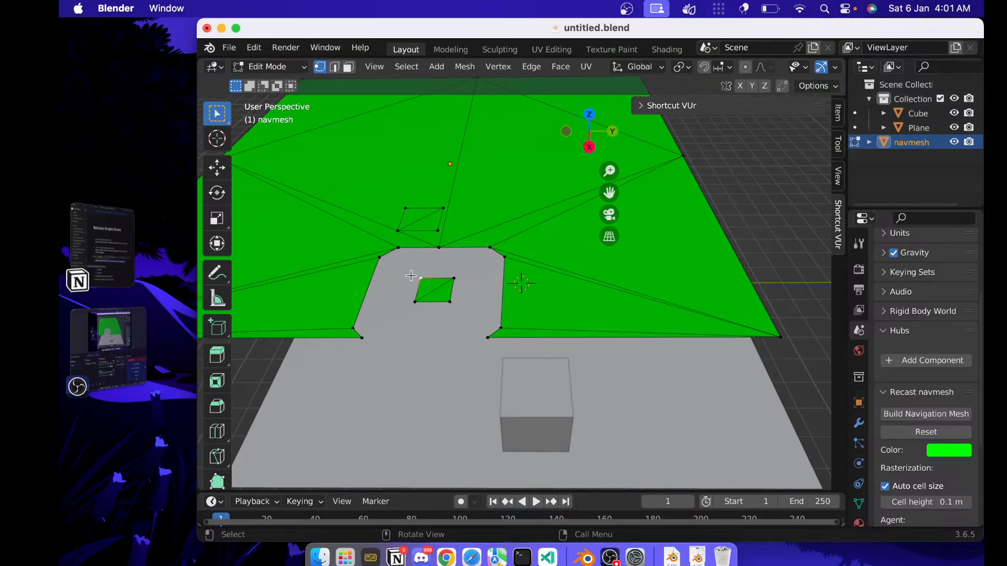
drag(411, 276, 483, 330)
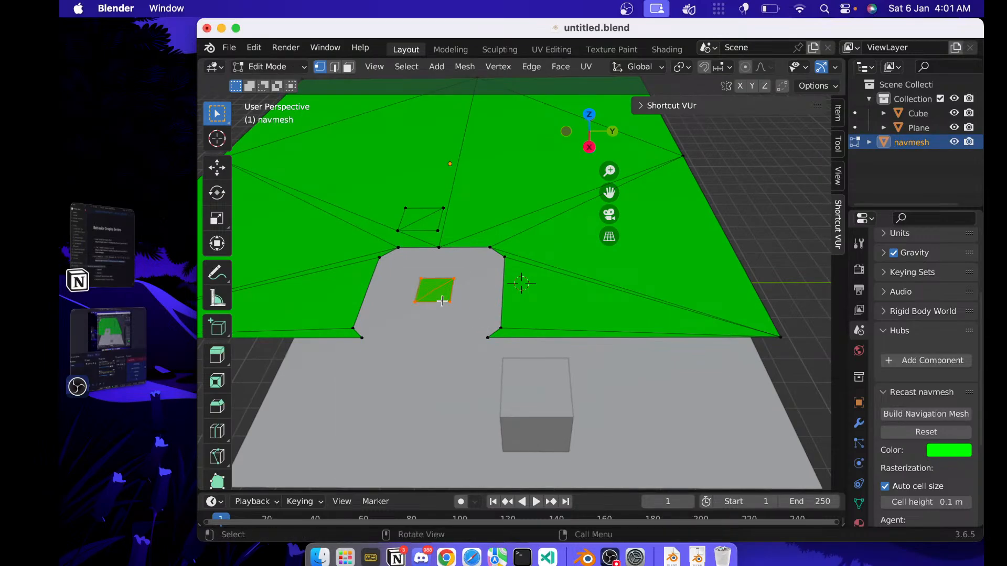
key(x)
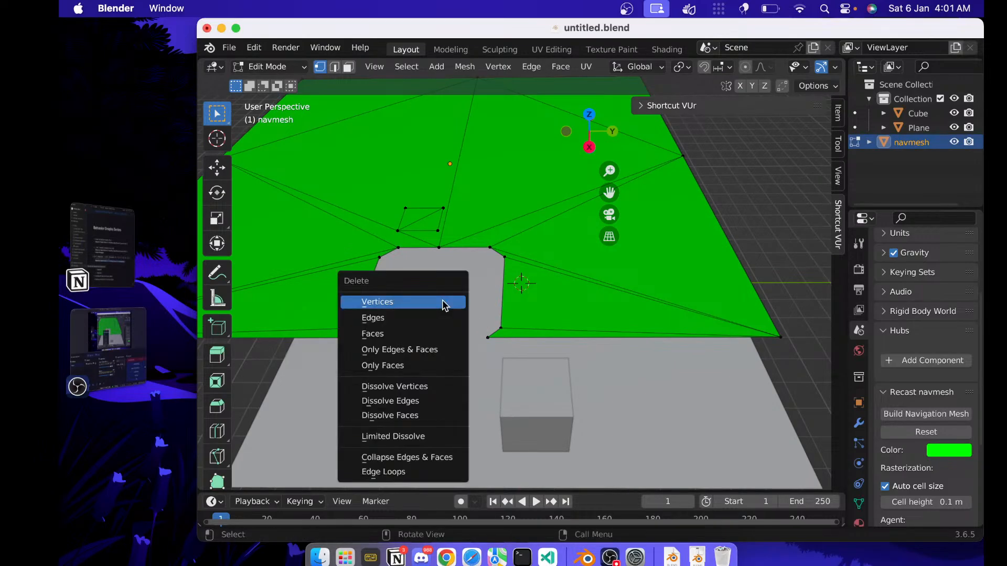
click(421, 327)
scroll(452, 281, right, 10)
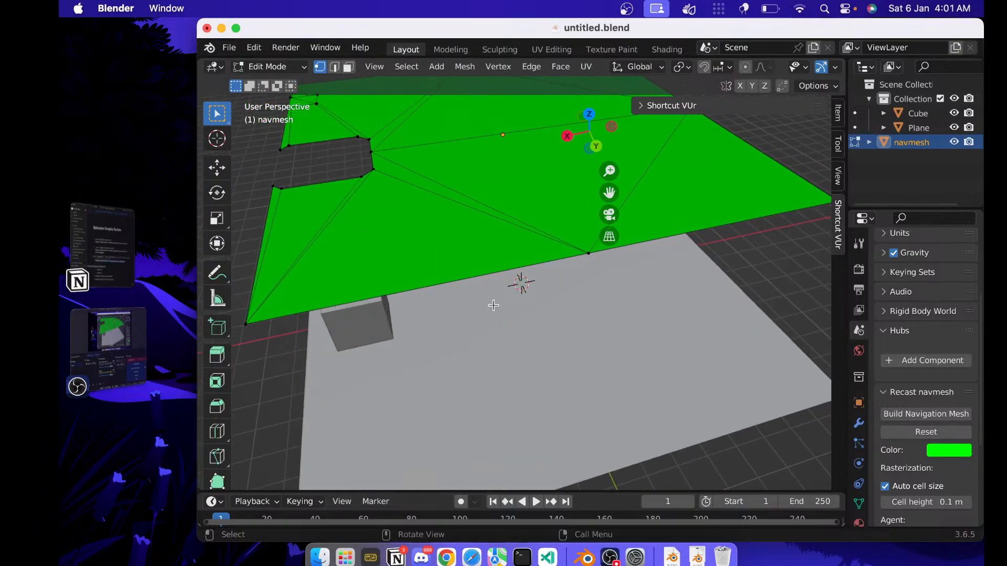
- Leave Edit Mode, move the navmesh back down over the floor and check its alignment with the cube
key(Tab)
key(g)
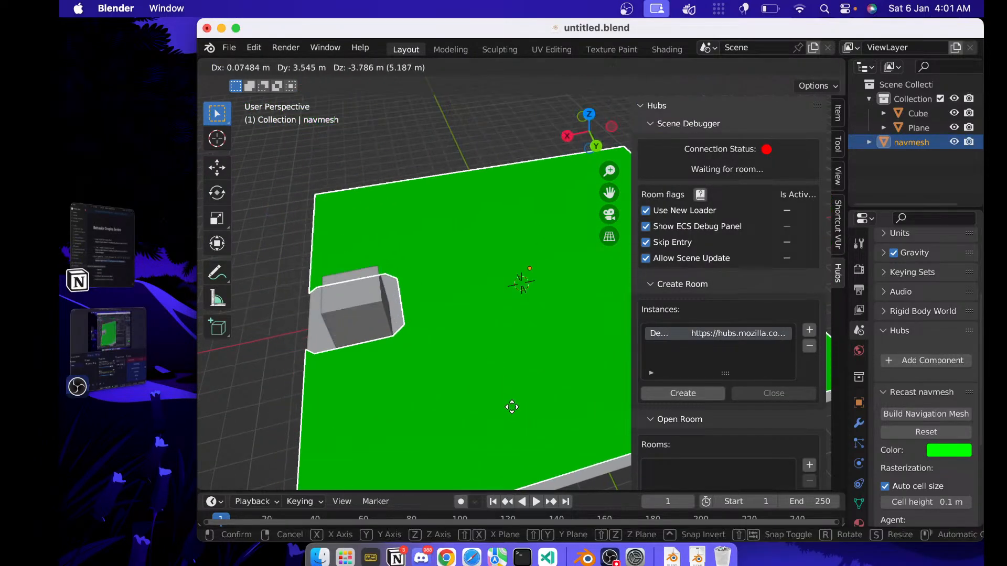
click(507, 398)
scroll(504, 398, down, 10)
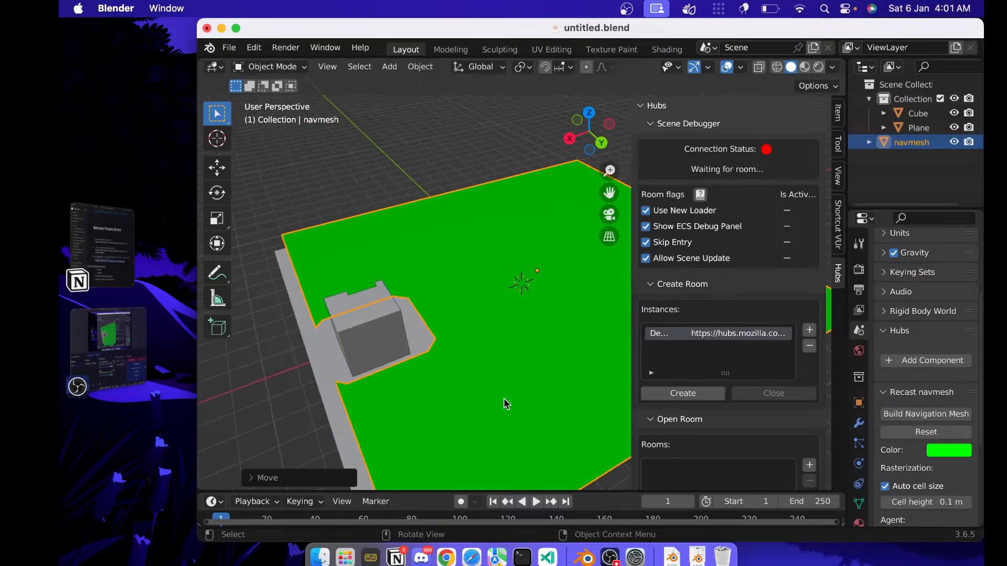
scroll(504, 398, left, 3)
scroll(470, 345, left, 5)
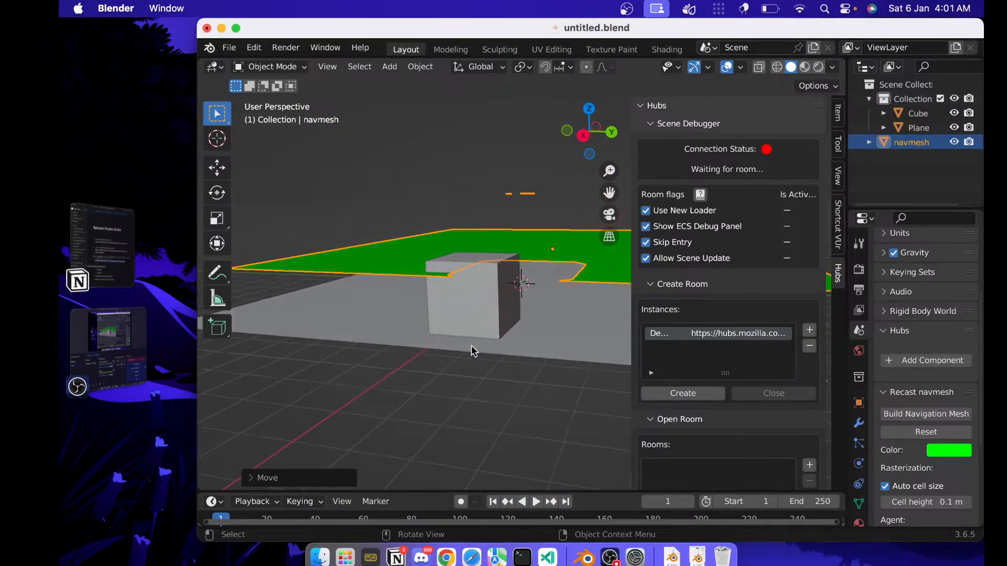
- Undo the navmesh moves and the patch deletion, and leave the navmesh in Object Mode at its original place
key(Tab)
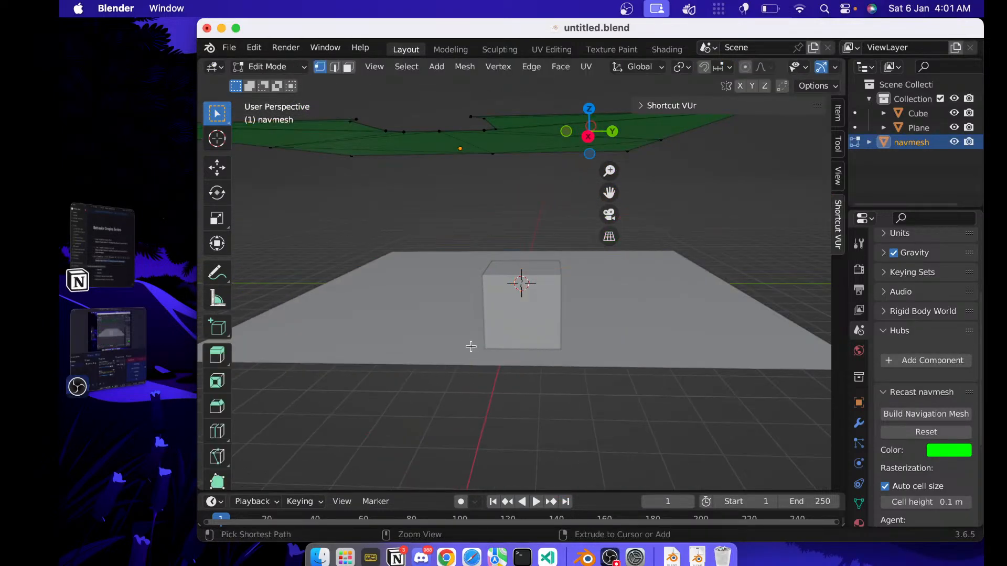
key(ctrl+z)
key(Tab)
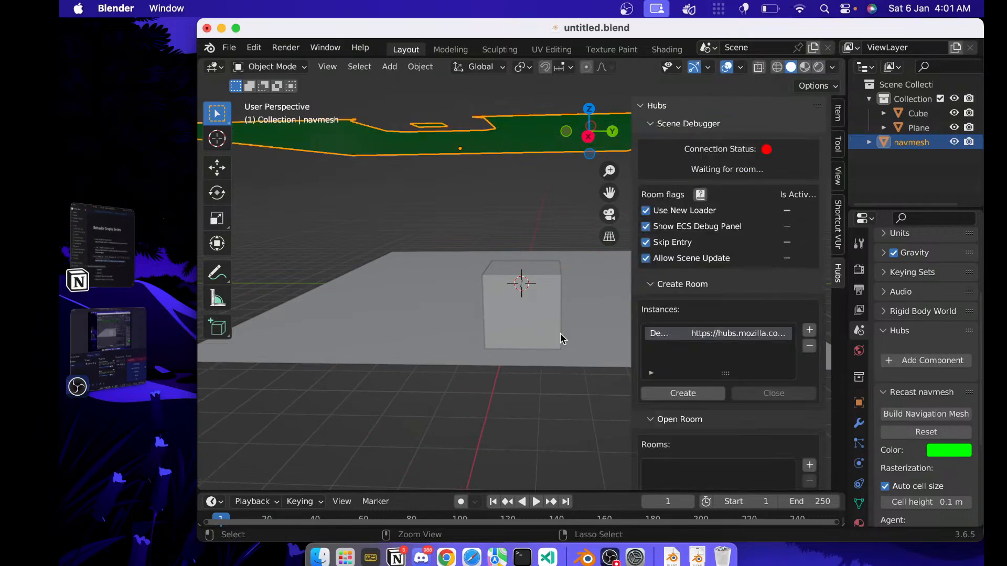
scroll(560, 334, down, 5)
scroll(560, 336, left, 4)
scroll(560, 333, left, 6)
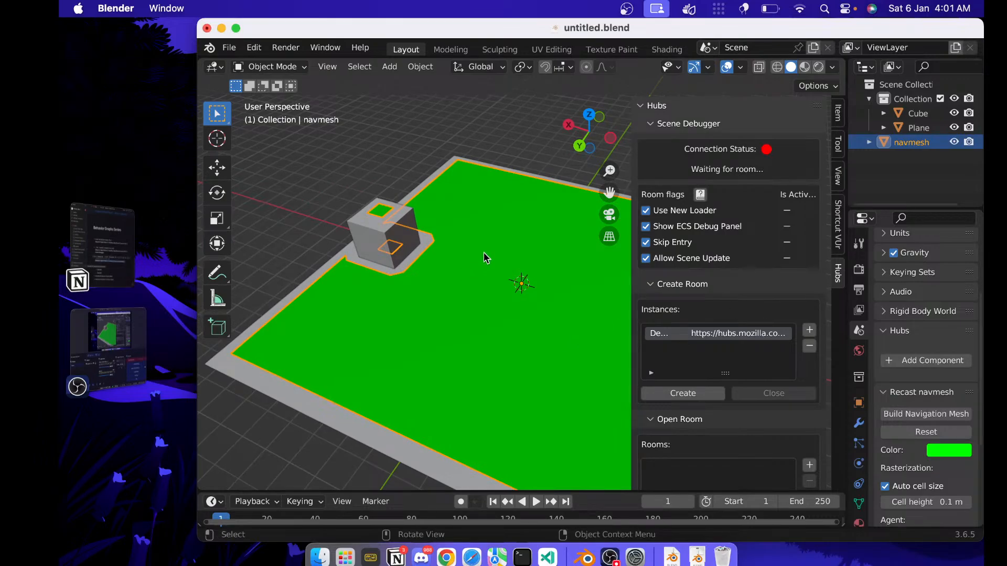
scroll(470, 279, left, 8)
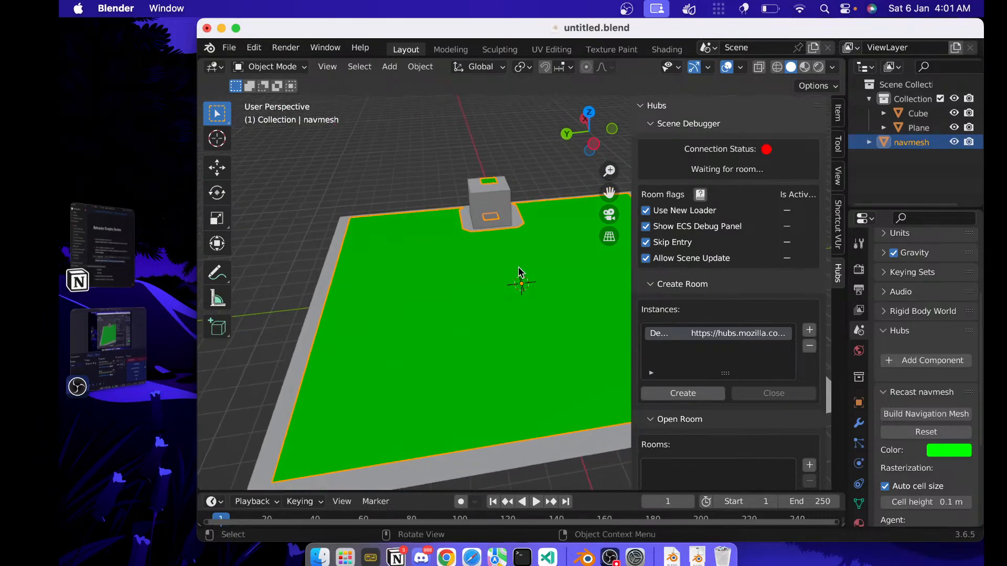
- Add a Plain Axes empty at the 3D cursor in the middle of the floor
key(shift+a)
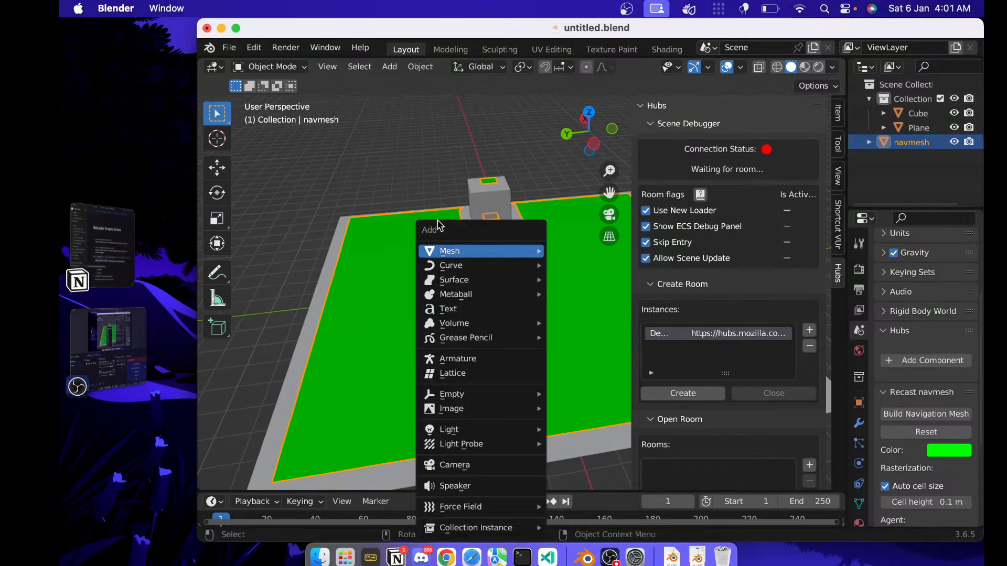
key(Escape)
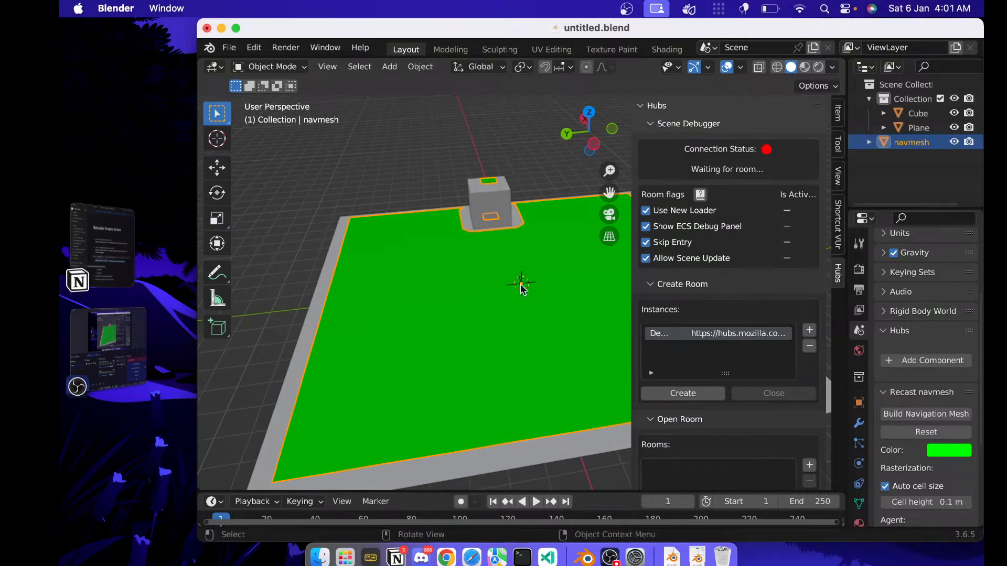
scroll(522, 287, left, 5)
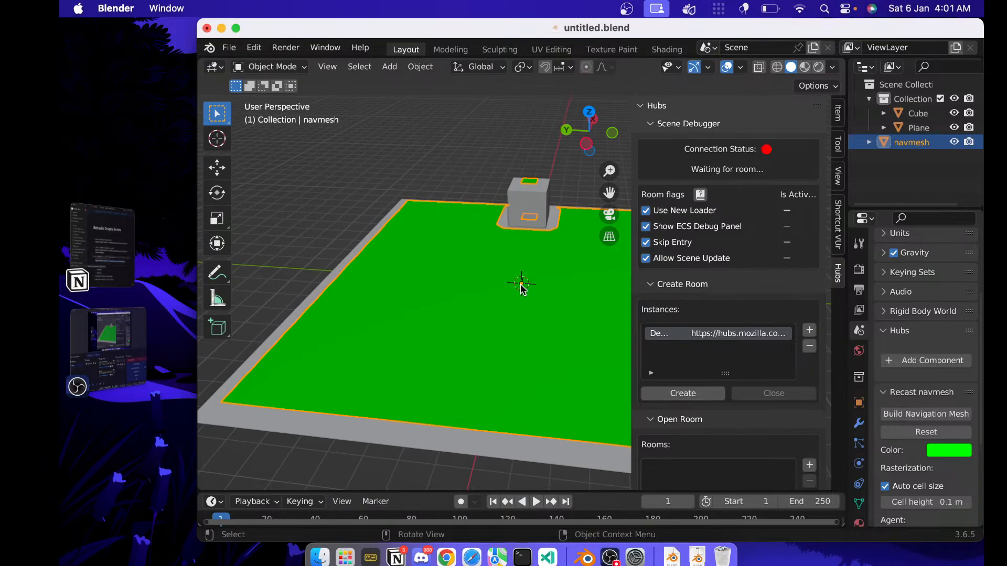
key(shift+a)
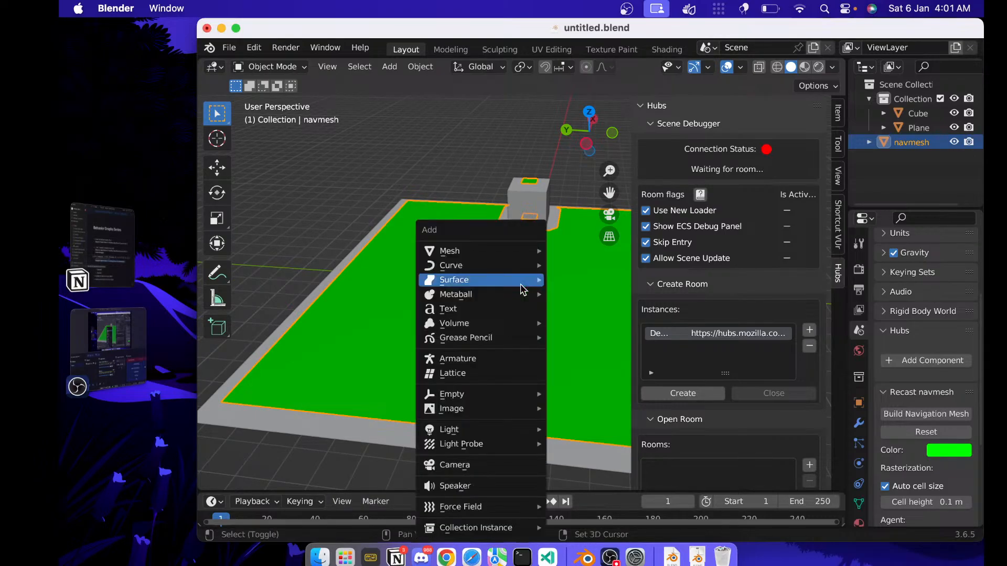
mouse_move(499, 399)
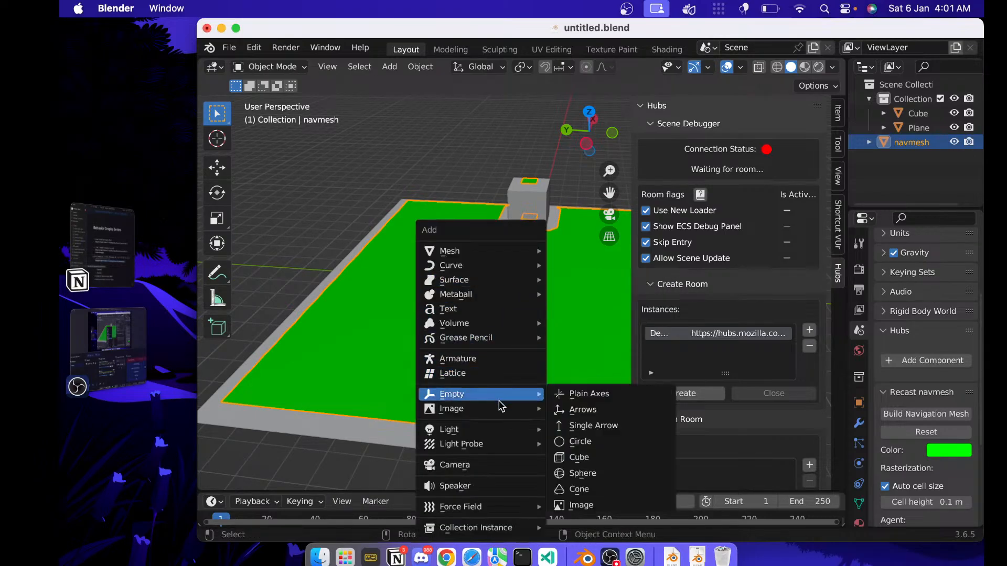
click(566, 394)
- Raise the empty slightly above the floor and move it along the X axis to the floor's edge opposite the cube
scroll(571, 313, down, 5)
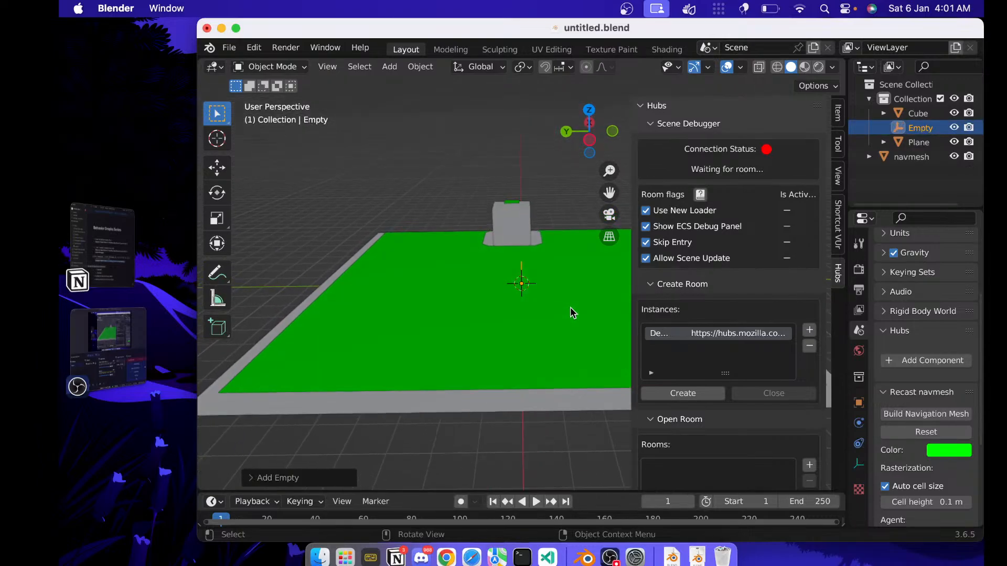
key(g)
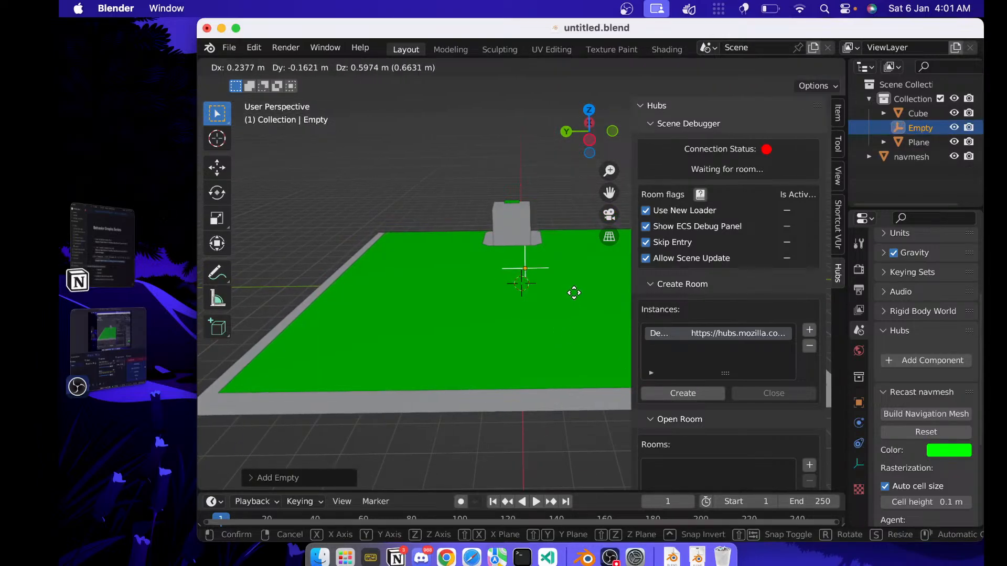
click(572, 293)
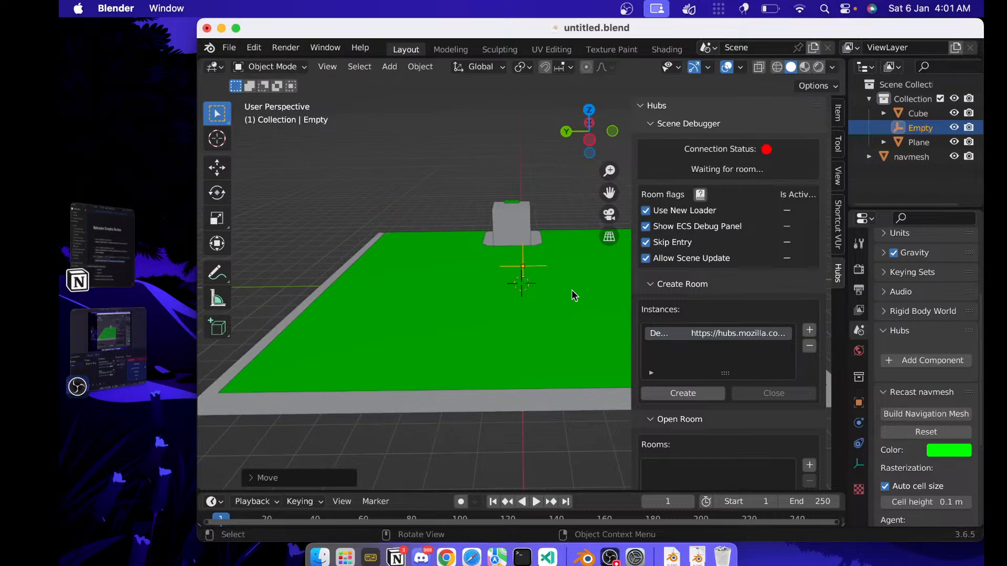
key(g)
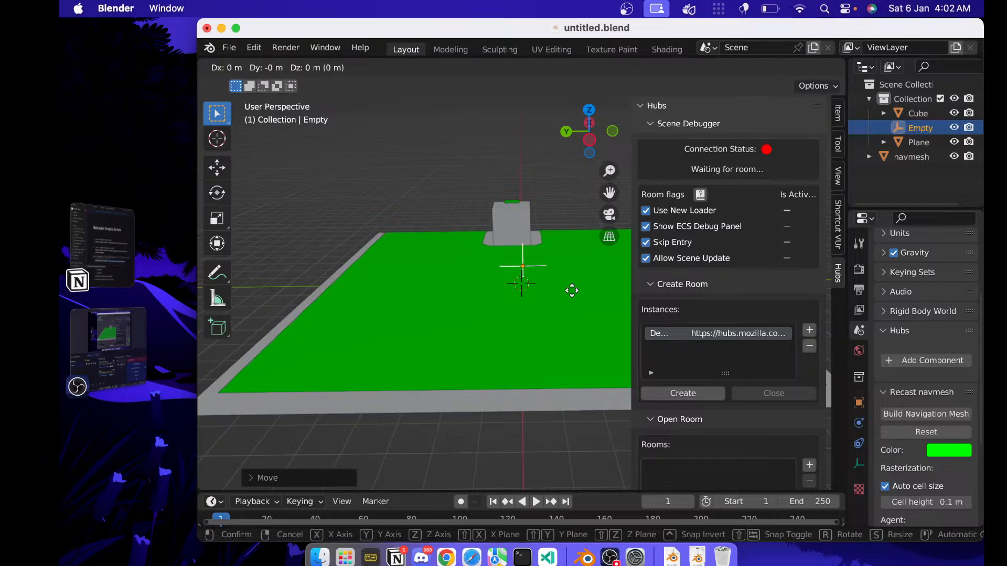
key(x)
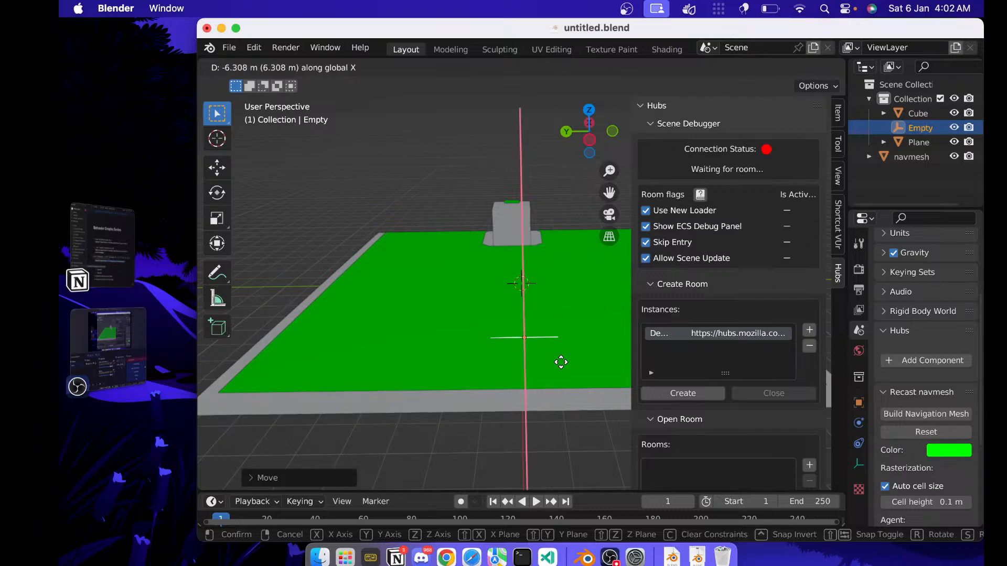
click(561, 386)
scroll(561, 386, down, 10)
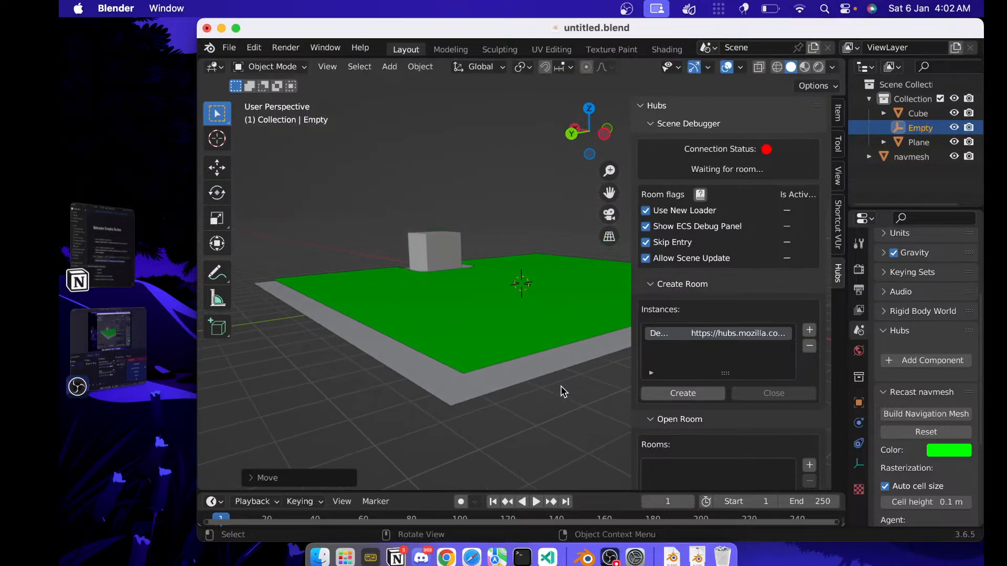
scroll(561, 386, down, 5)
key(shift+a)
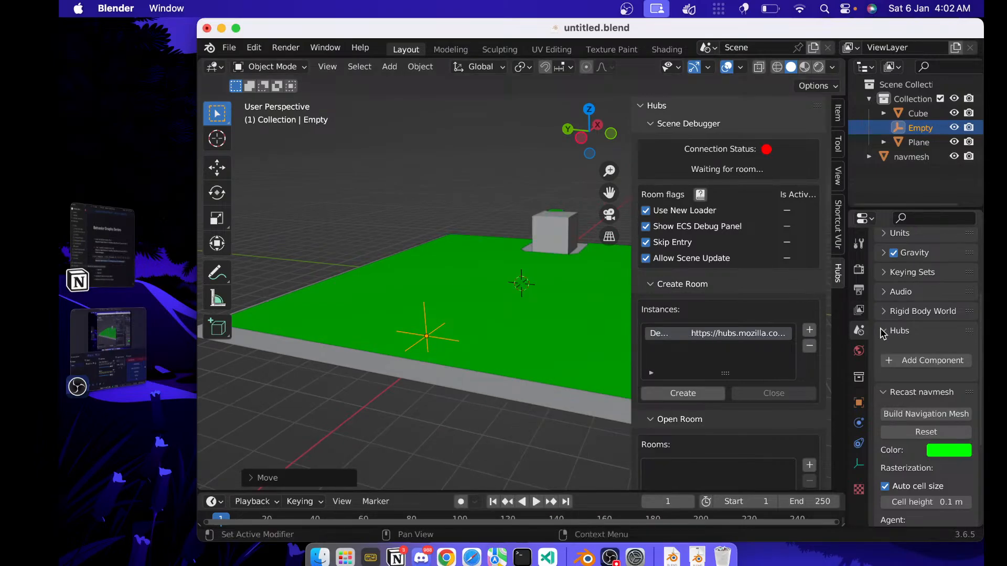
- Add a Hubs Waypoint component to the empty and enable its Use As Spawn Point option
click(858, 401)
scroll(923, 420, down, 2)
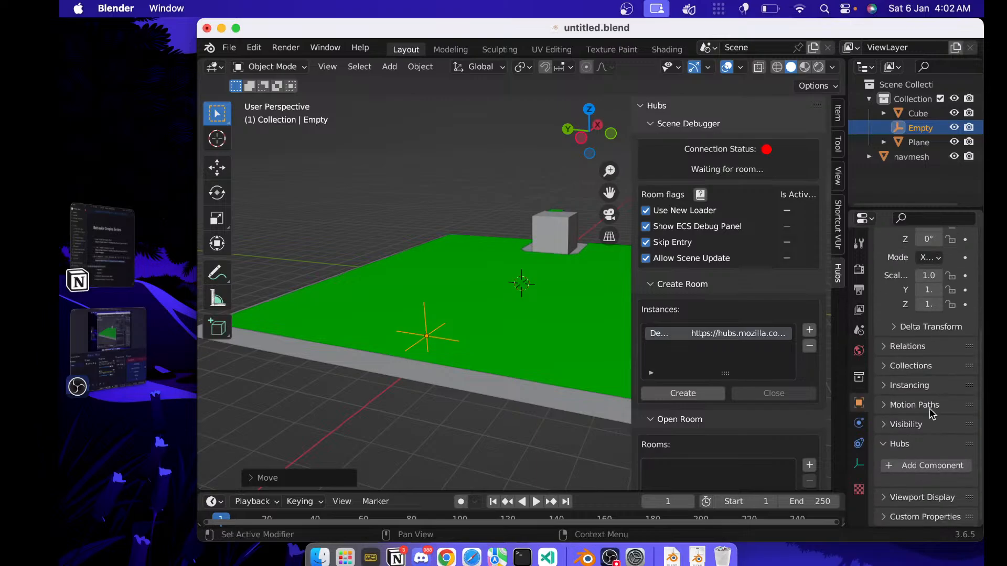
click(926, 466)
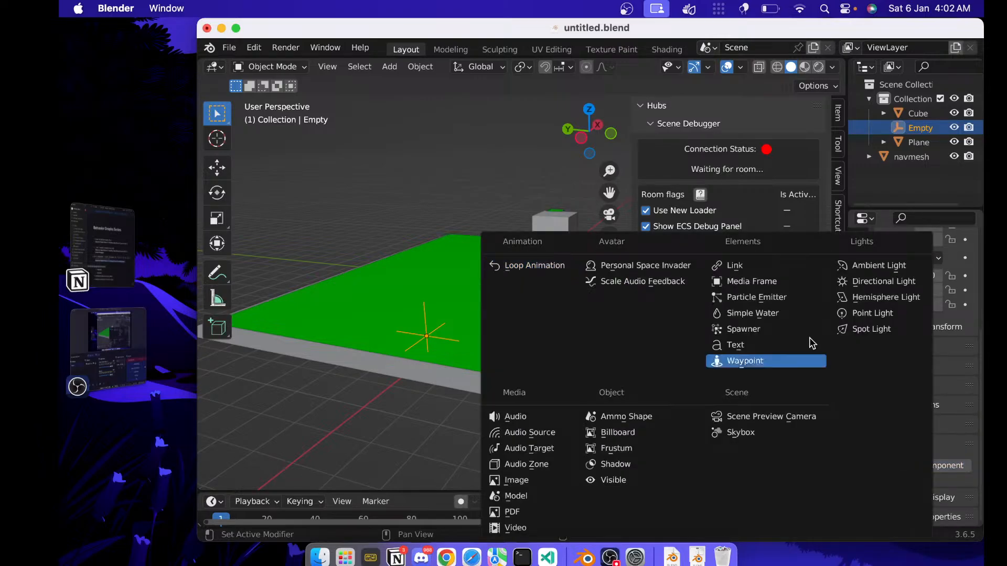
click(752, 361)
scroll(938, 416, down, 3)
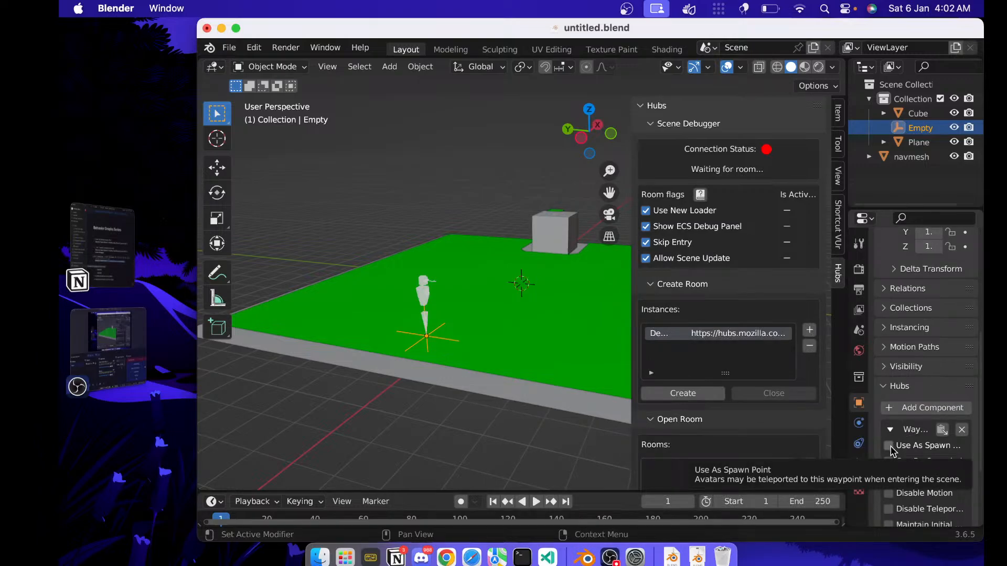
click(888, 446)
scroll(922, 429, down, 5)
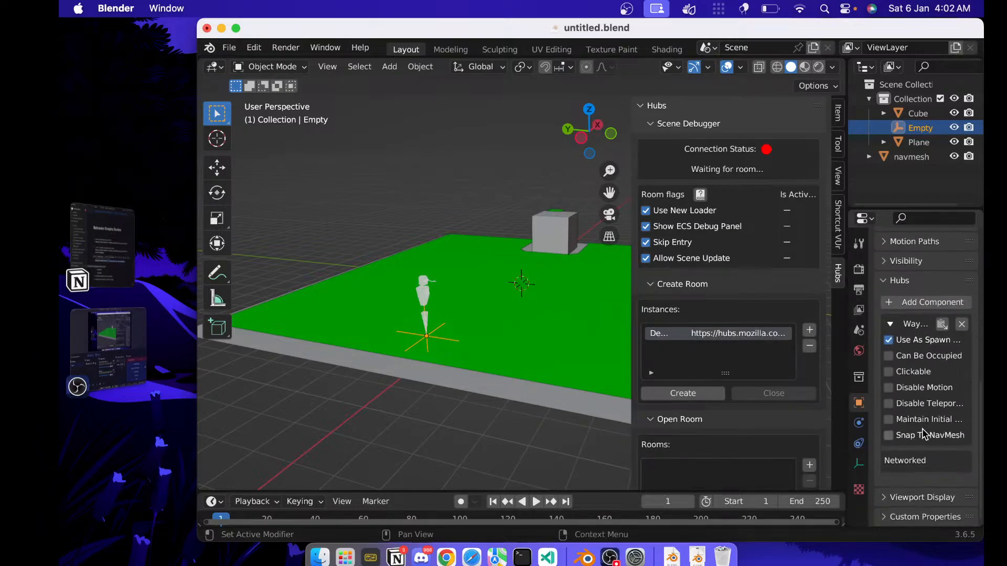
- Rotate the waypoint empty about the global Z axis so its avatar figure faces the cube
scroll(585, 343, left, 5)
scroll(585, 342, up, 8)
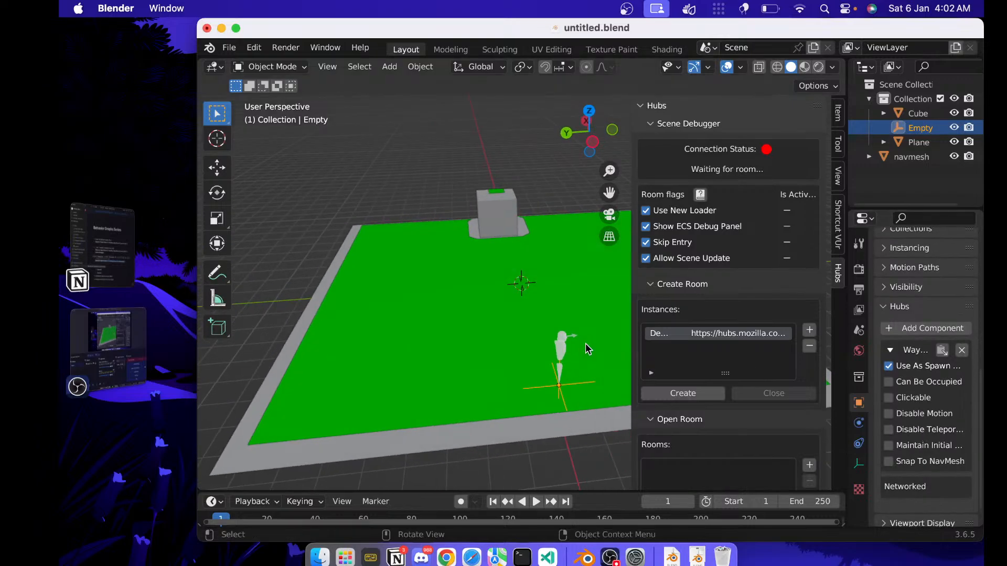
scroll(585, 343, right, 5)
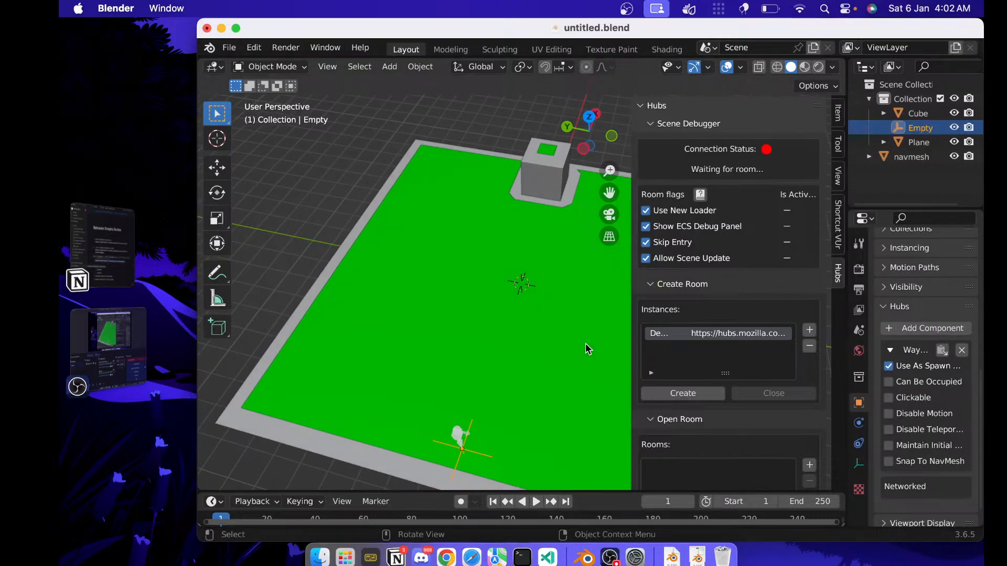
click(455, 428)
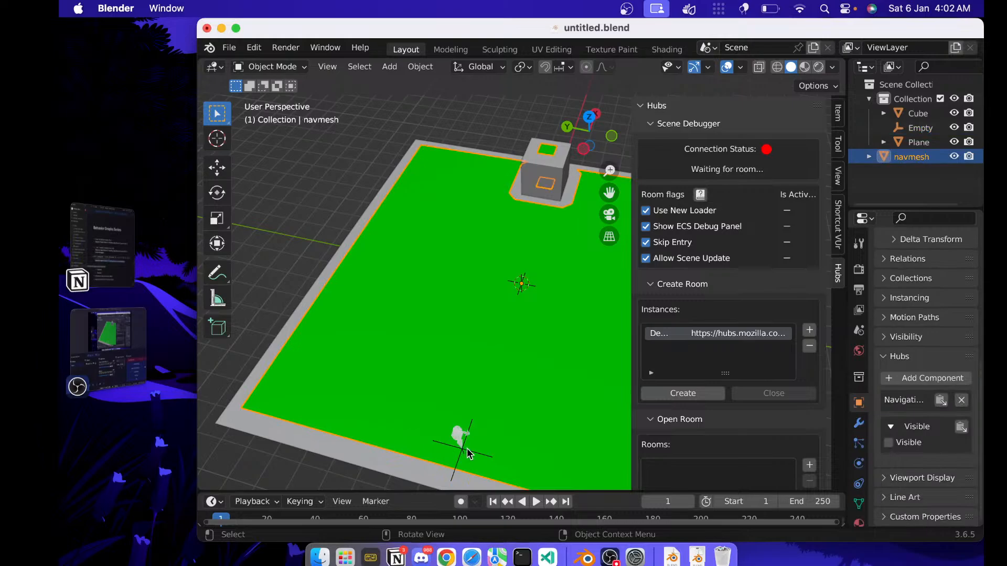
click(463, 452)
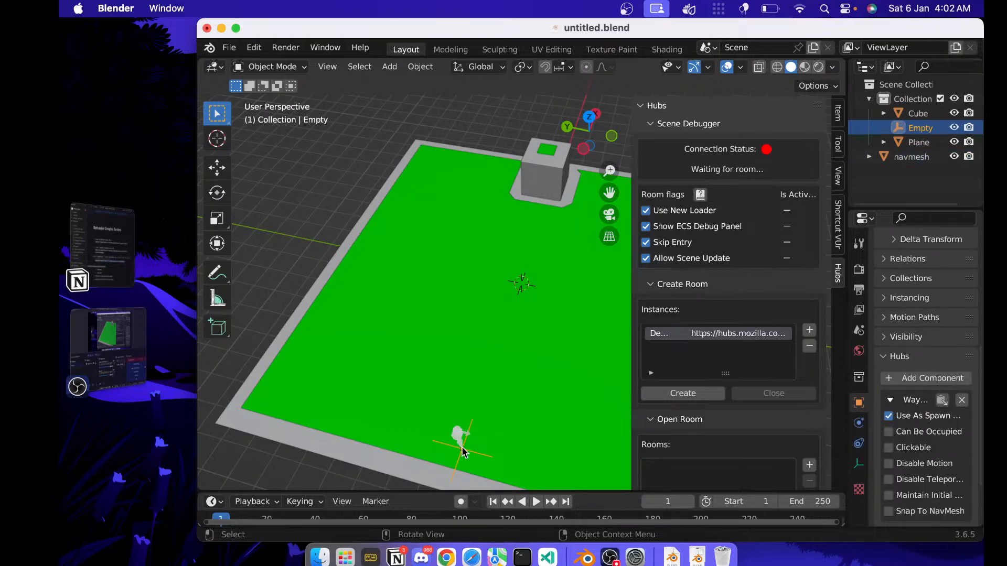
key(r)
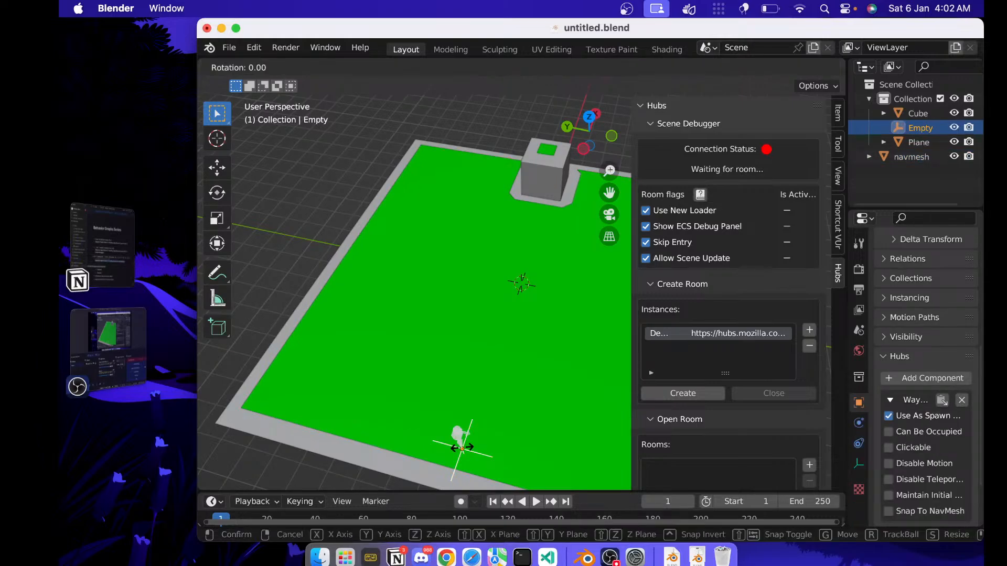
key(z)
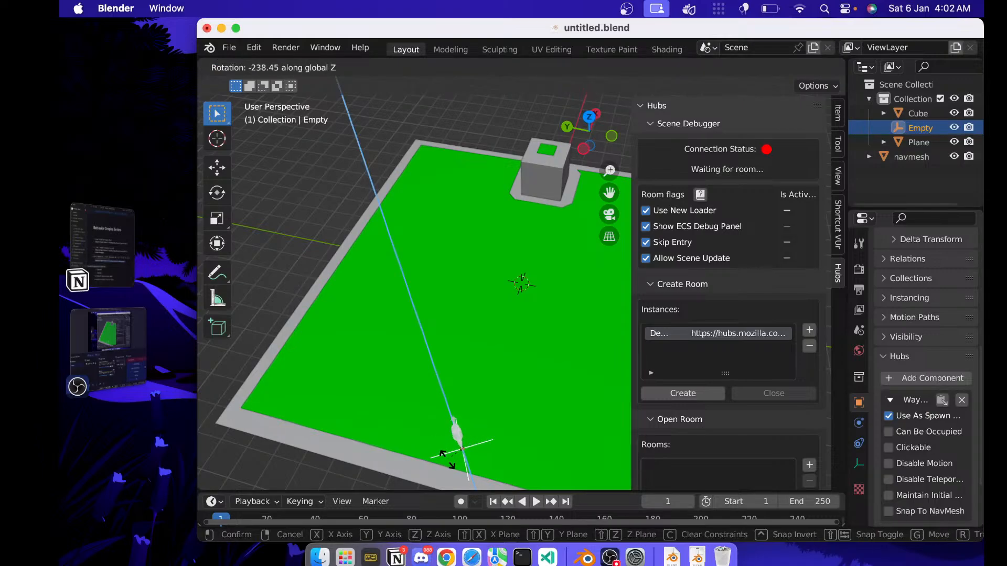
click(411, 449)
scroll(537, 436, down, 5)
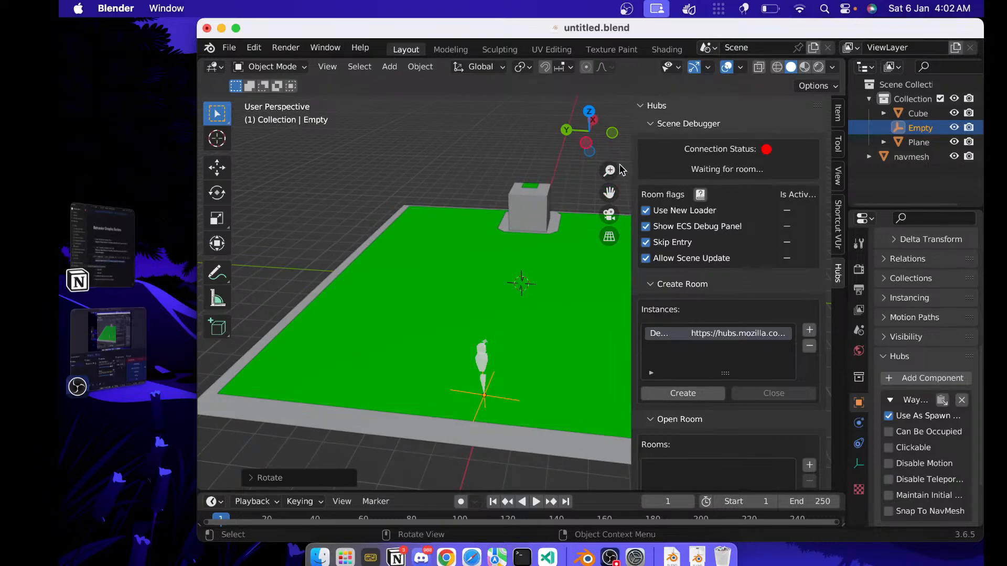
- Create a new Hubs room on the hubs.mozilla.com instance
scroll(741, 376, down, 10)
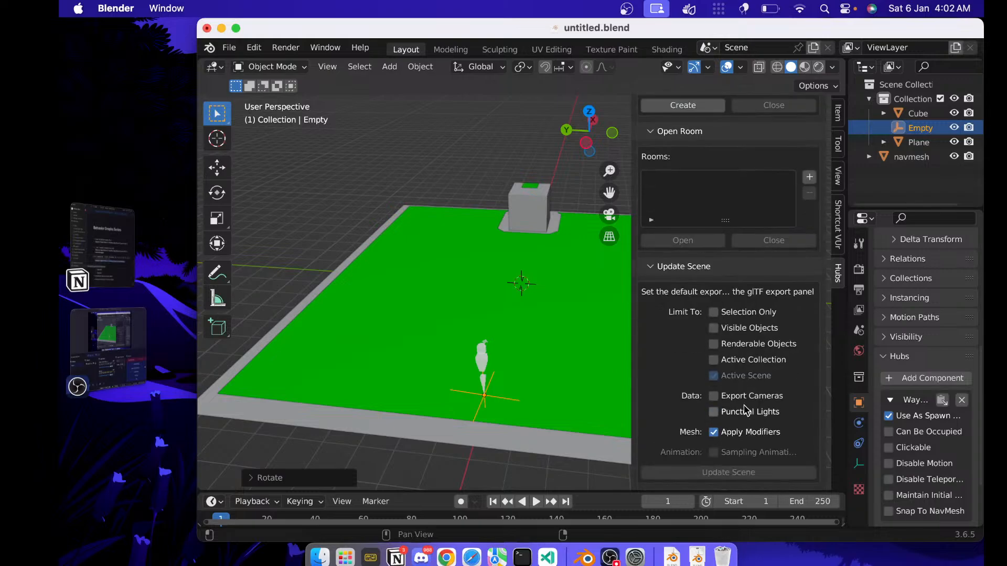
scroll(728, 399, up, 6)
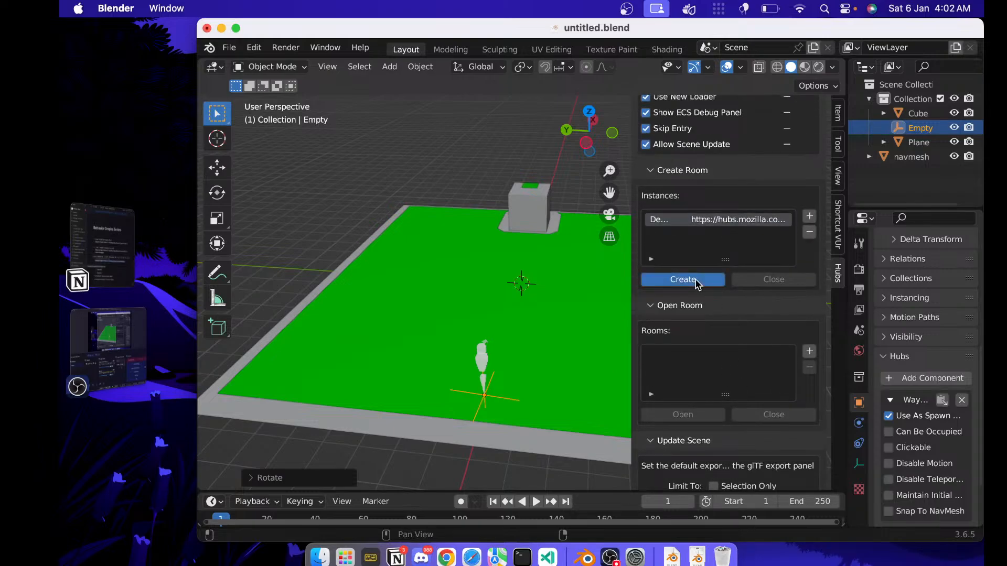
click(698, 284)
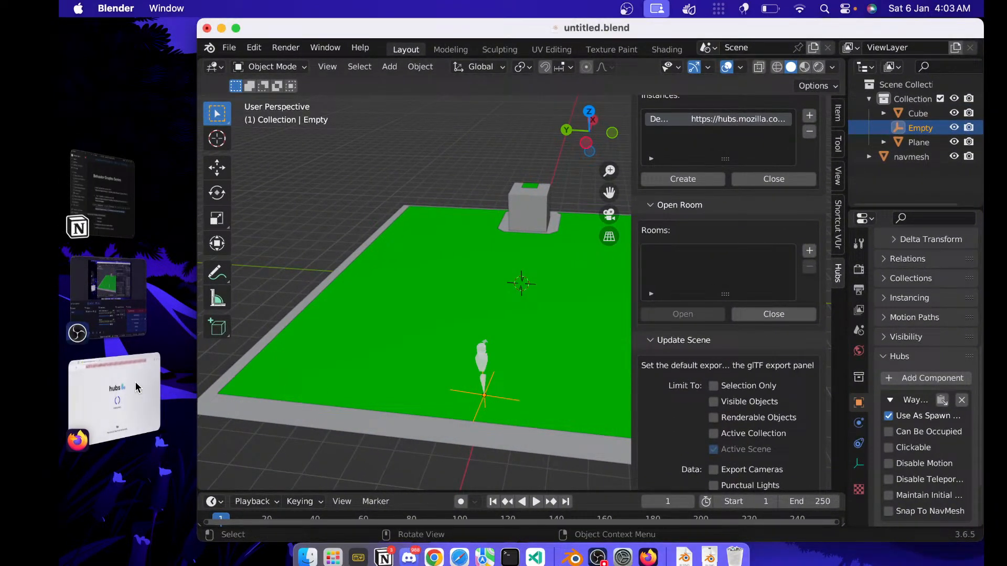
- Switch to Firefox, join the new Hubs room, show its people list and enter with microphone access blocked
click(136, 384)
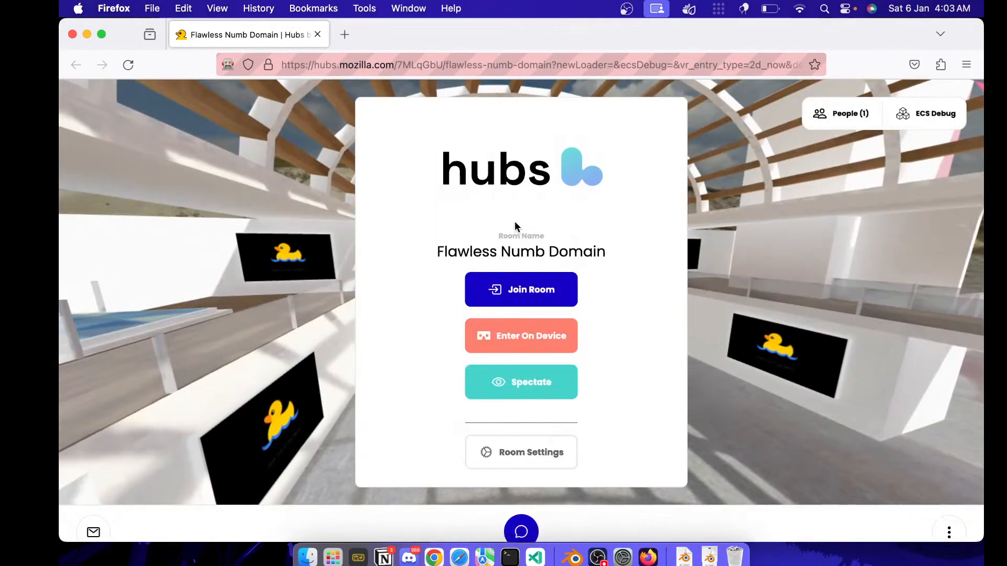
click(520, 288)
click(844, 113)
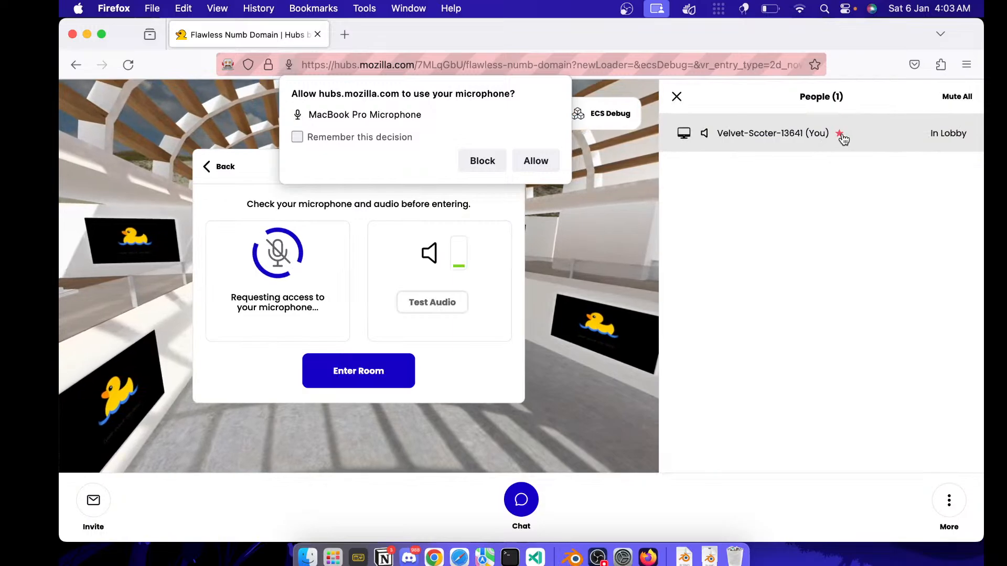
click(535, 160)
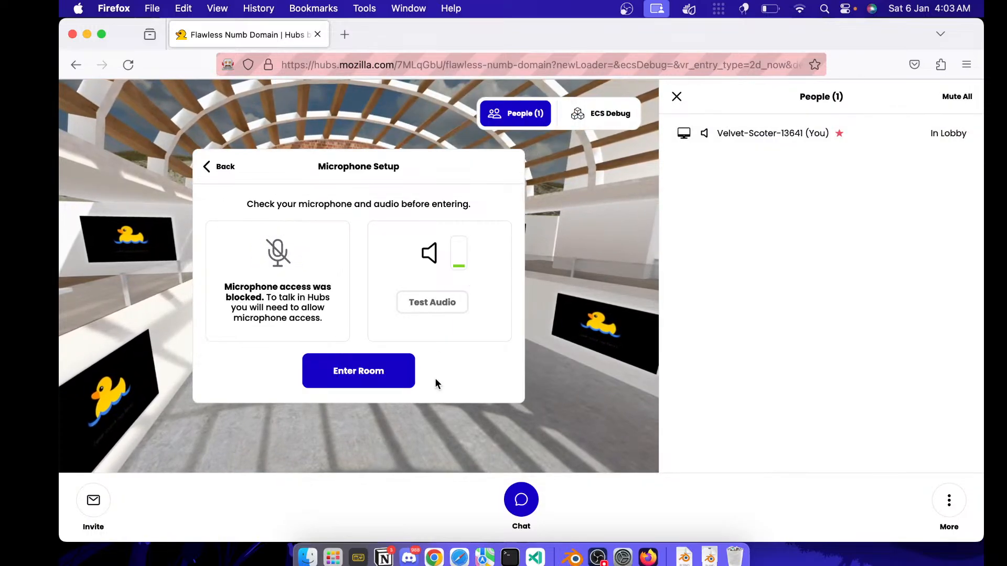
click(379, 383)
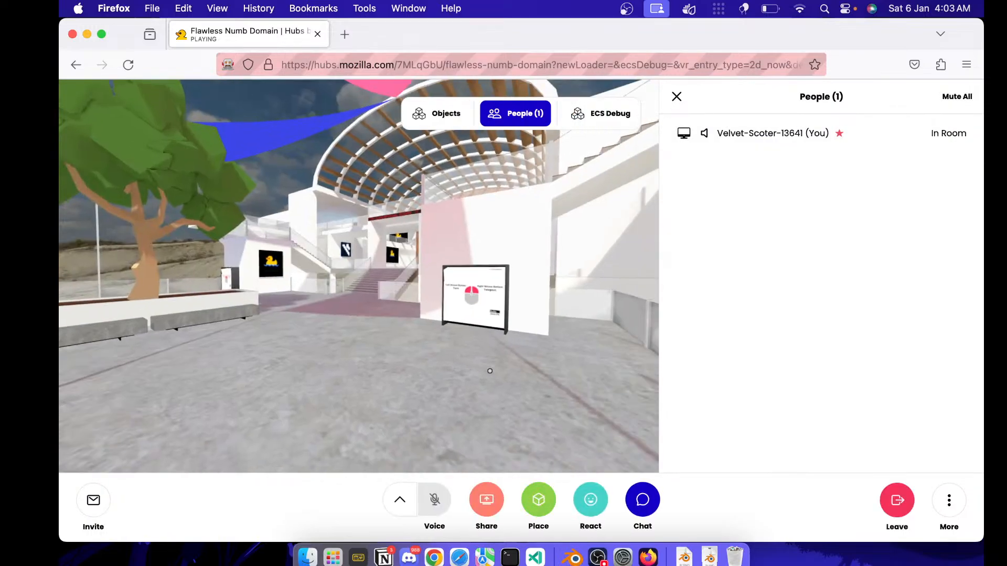
- Switch to Blender and update the open Hubs room with the current scene, keeping Apply Modifiers enabled
click(574, 557)
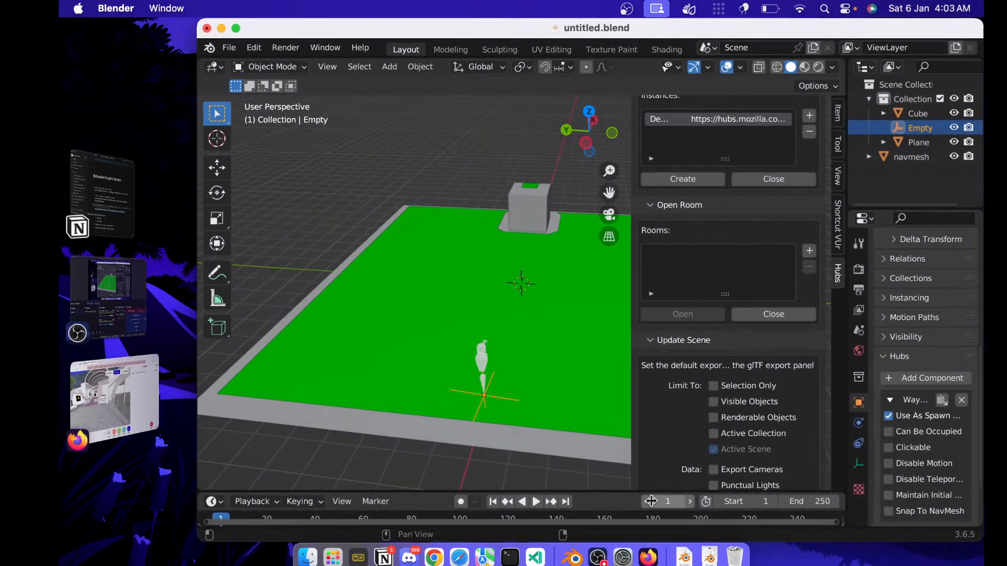
scroll(744, 475, down, 2)
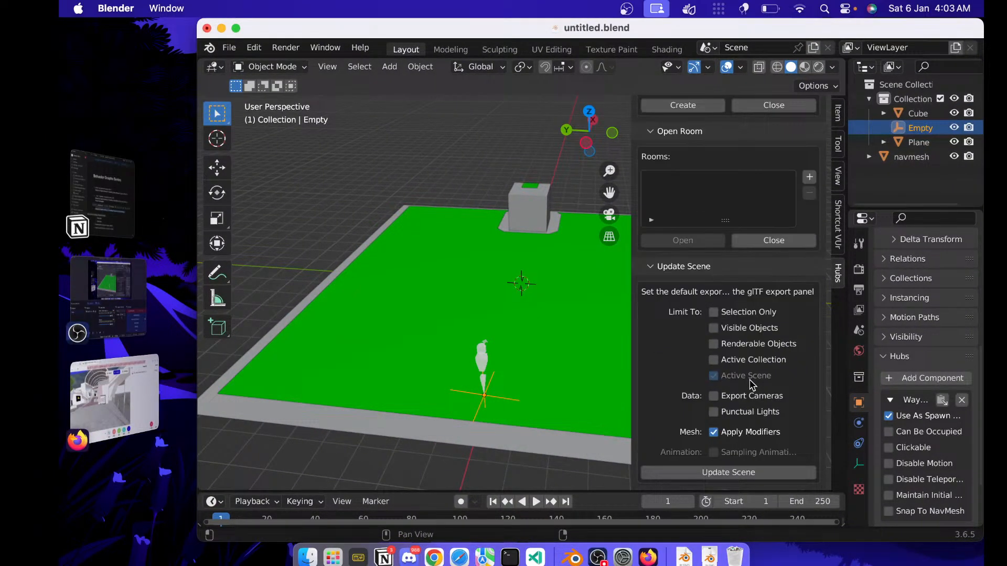
click(737, 472)
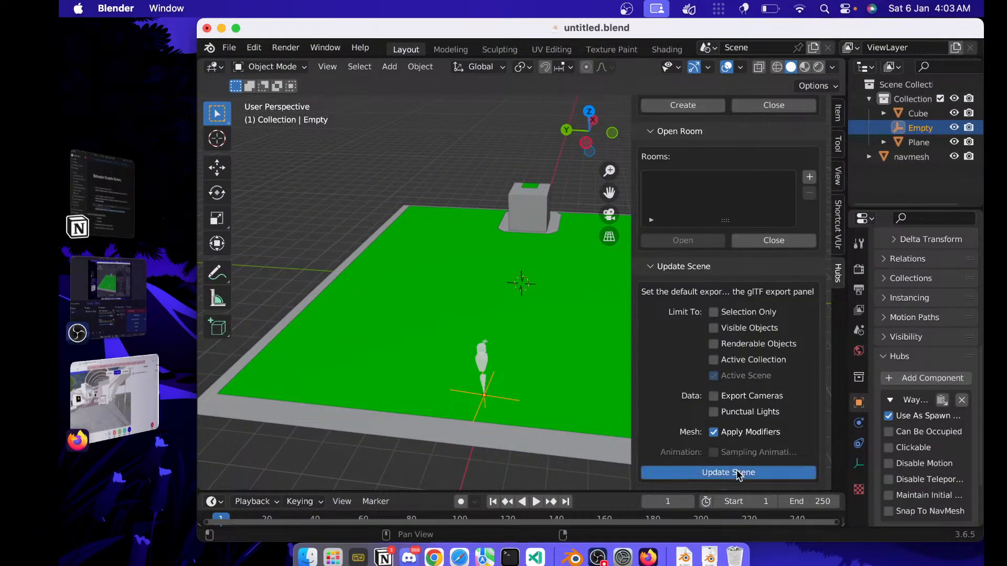
- Walk around the updated room in Firefox to examine the spawn view, floor and cube, and return to Blender
click(105, 405)
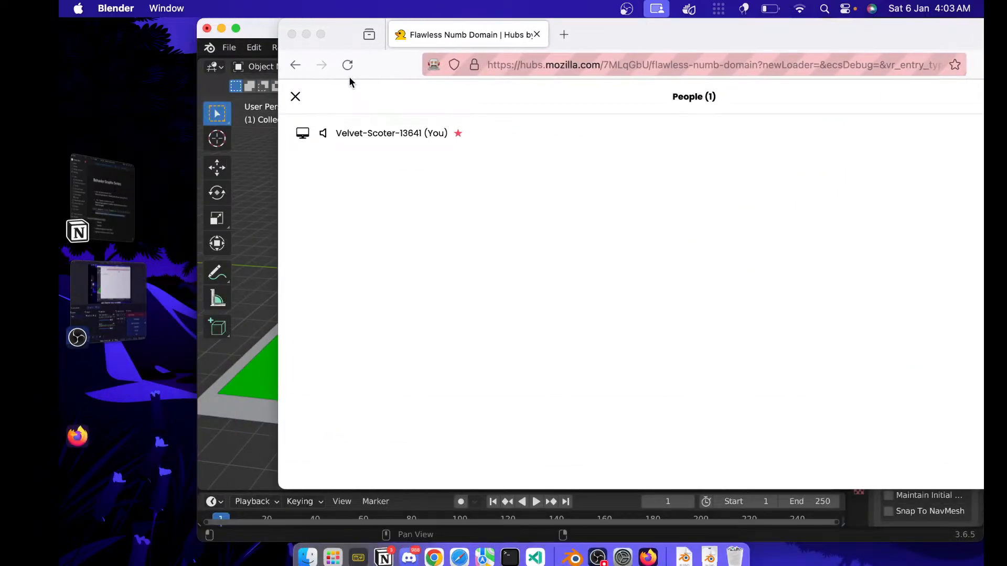
click(293, 97)
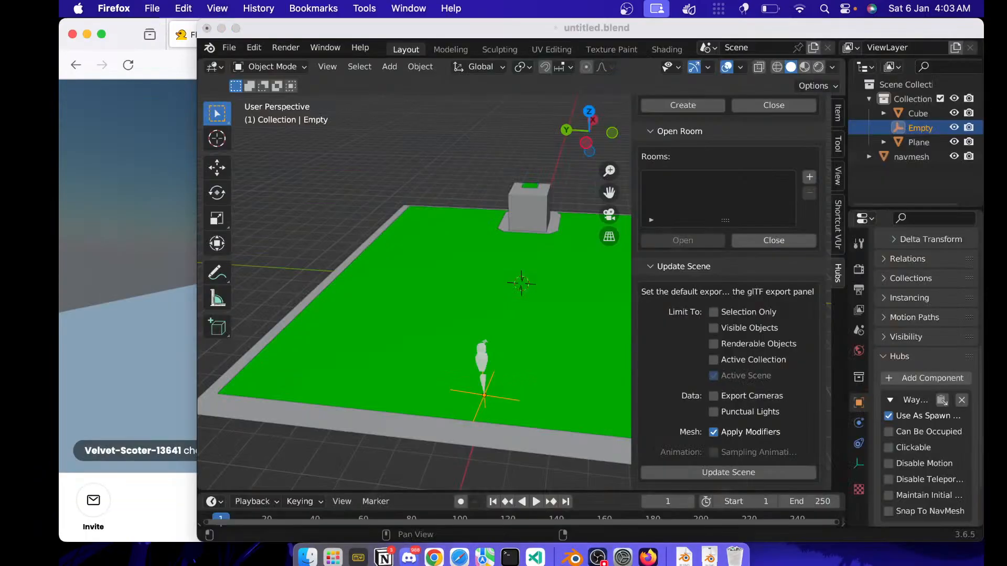
click(166, 296)
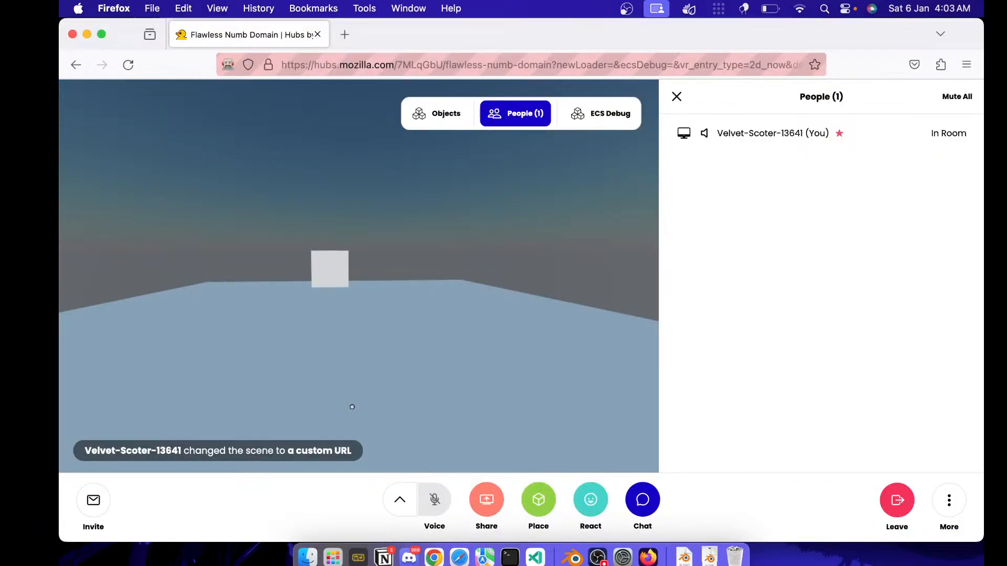
drag(352, 407, 321, 429)
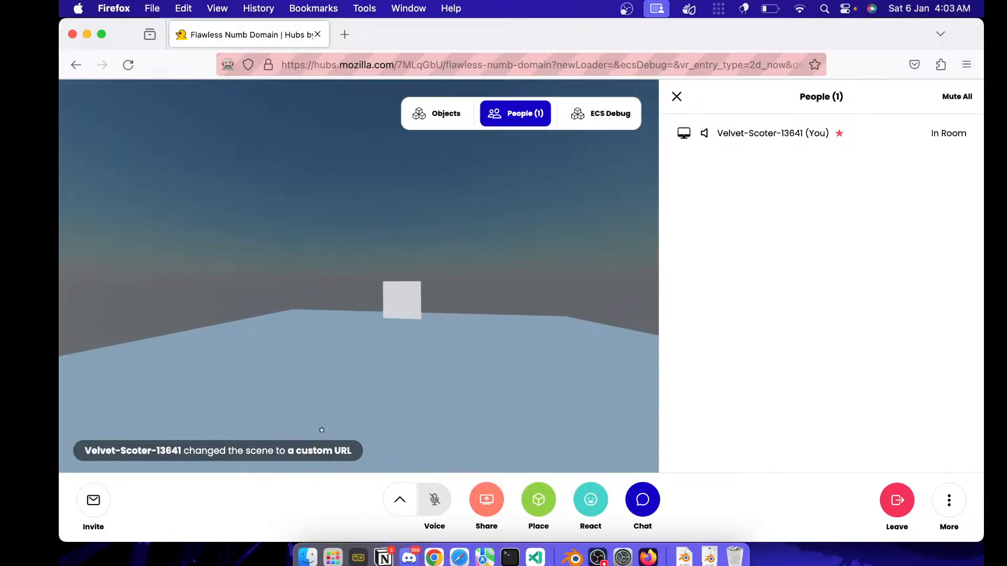
key(w)
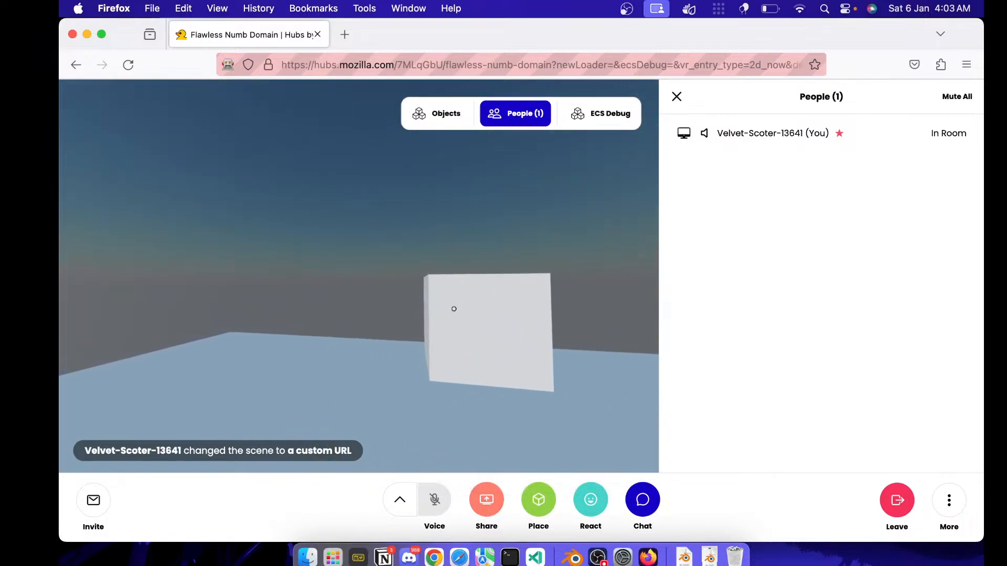
key(w)
drag(373, 378, 458, 407)
key(s)
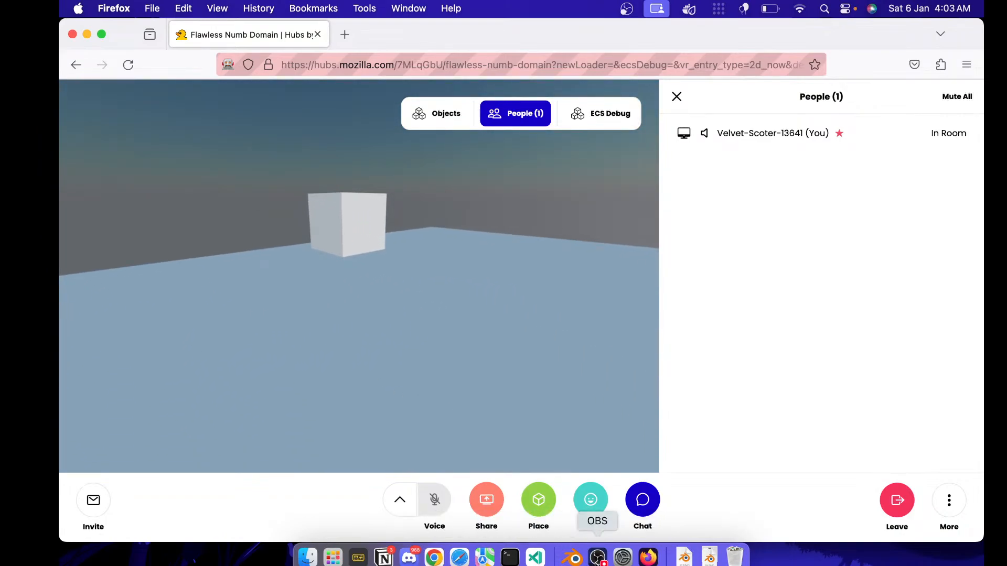
click(573, 556)
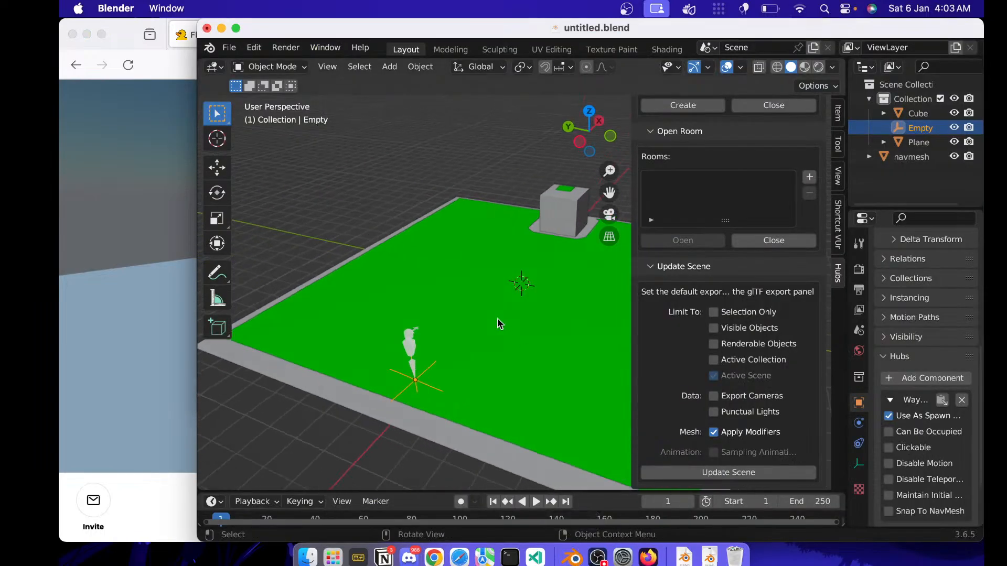
- Export the scene to Downloads as a glTF Binary file named first-scene-debugger-scene.glb
scroll(497, 318, right, 3)
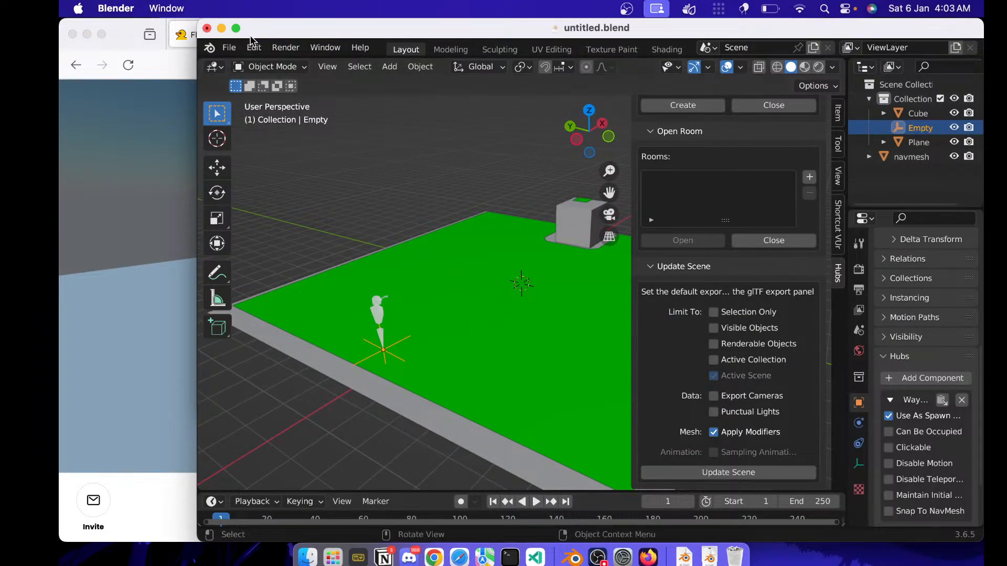
click(229, 47)
mouse_move(278, 247)
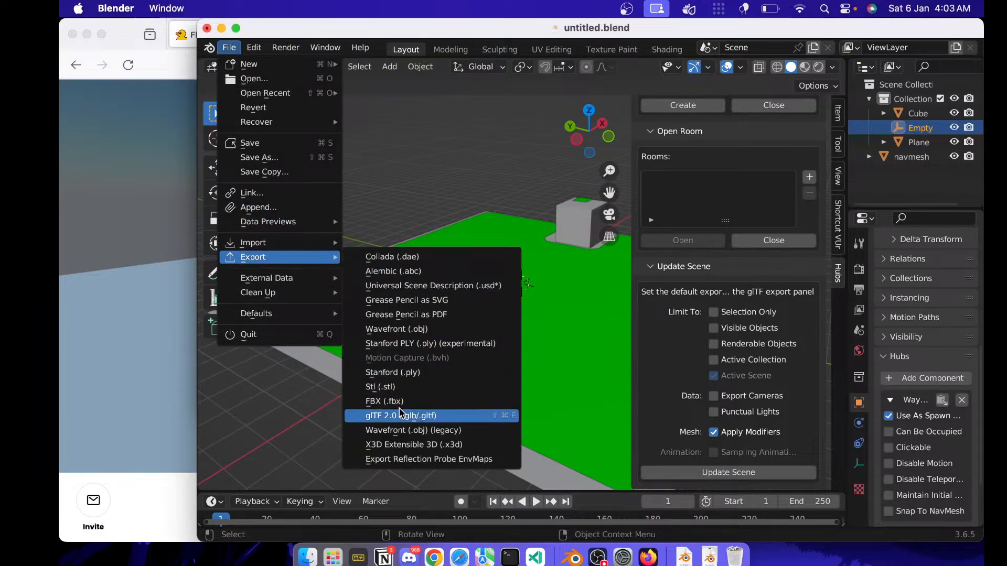
click(415, 415)
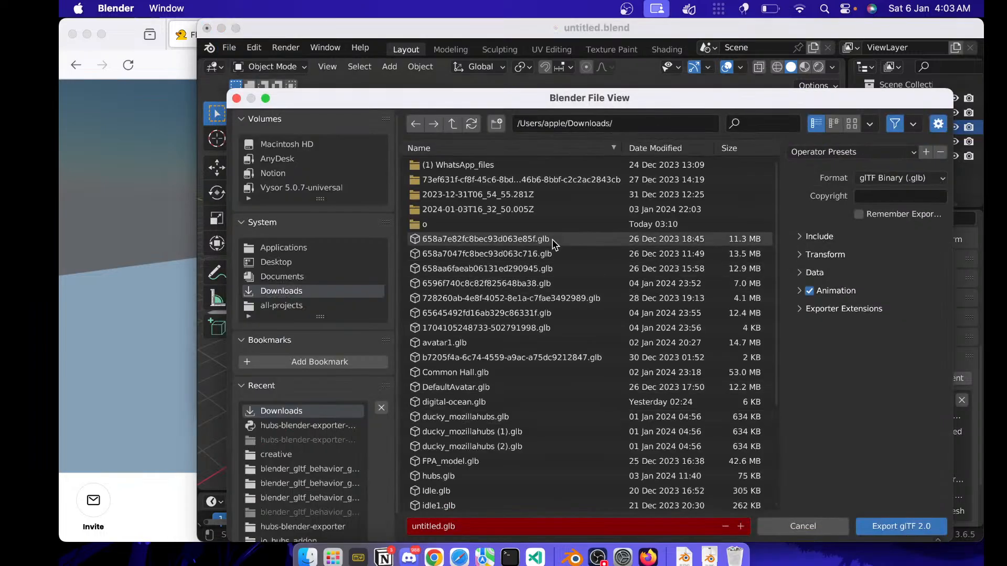
click(420, 526)
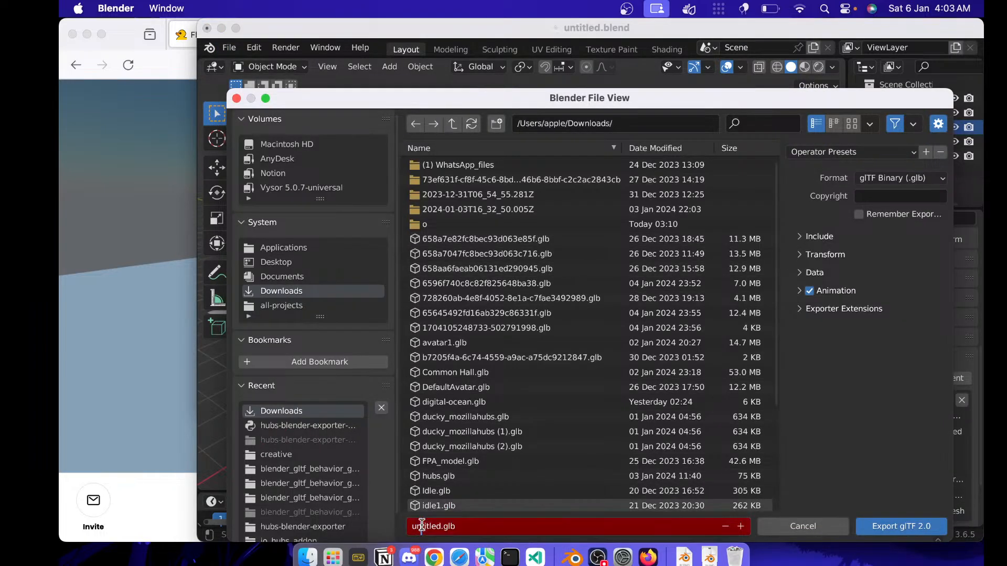
double_click(422, 526)
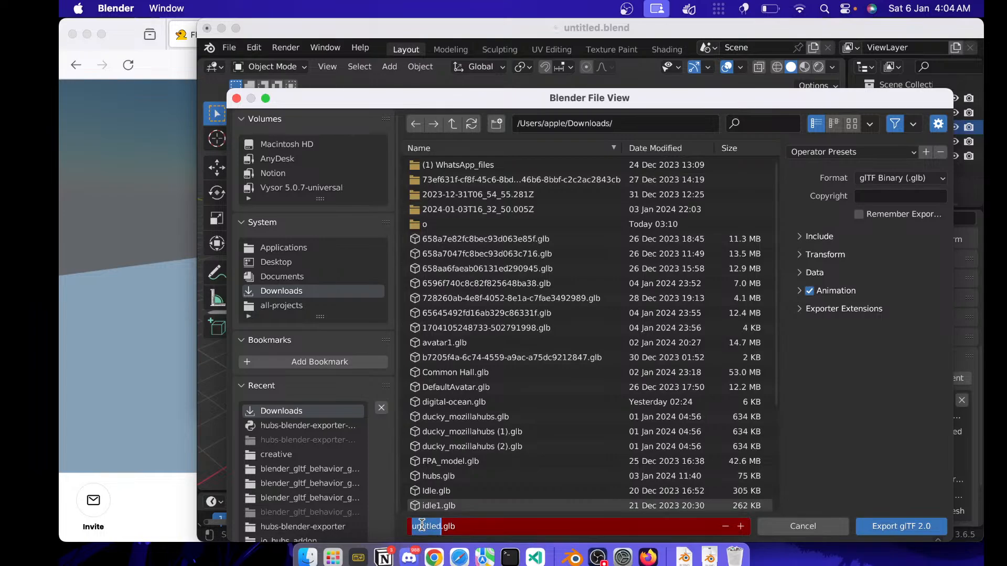
text(first-sce)
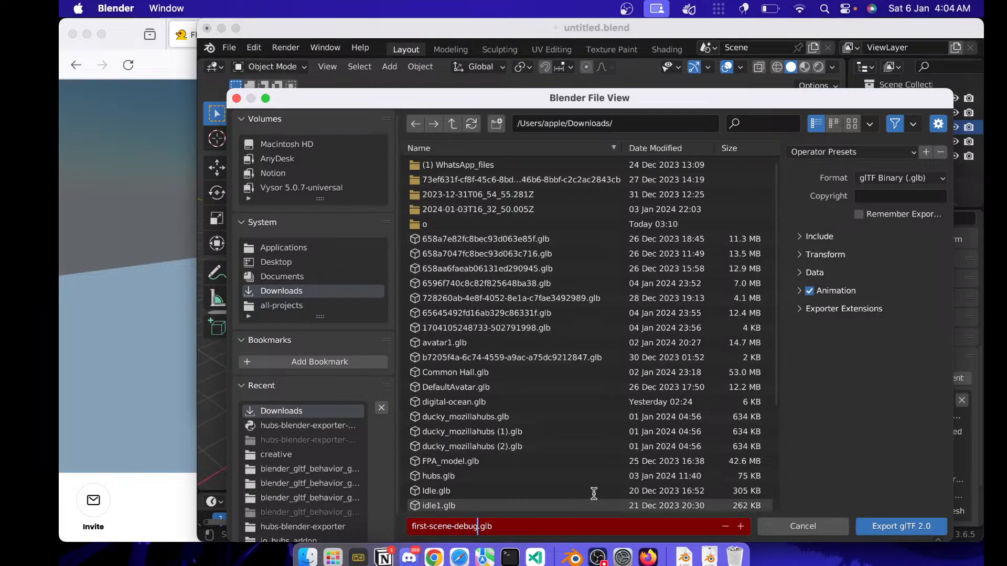
text(ne)
key(Return)
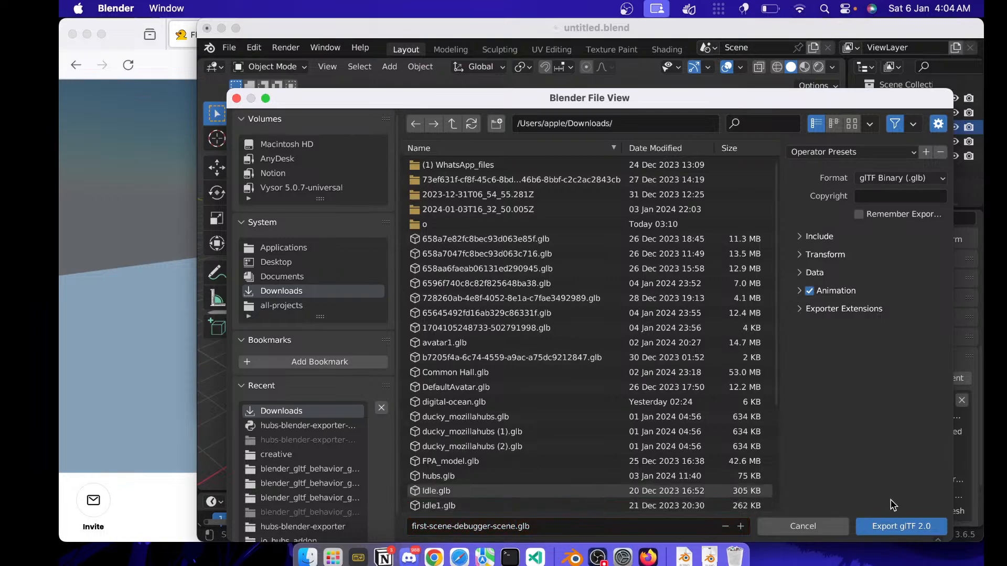
click(914, 527)
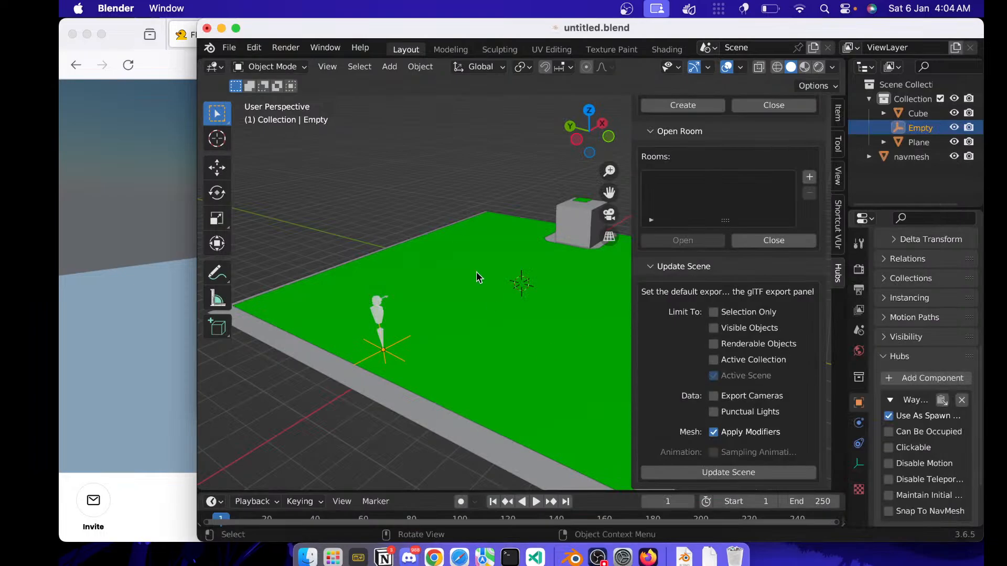
- Check the Hubs Components exporter extension in the glTF export settings and leave without exporting again
key(ctrl+shift+e)
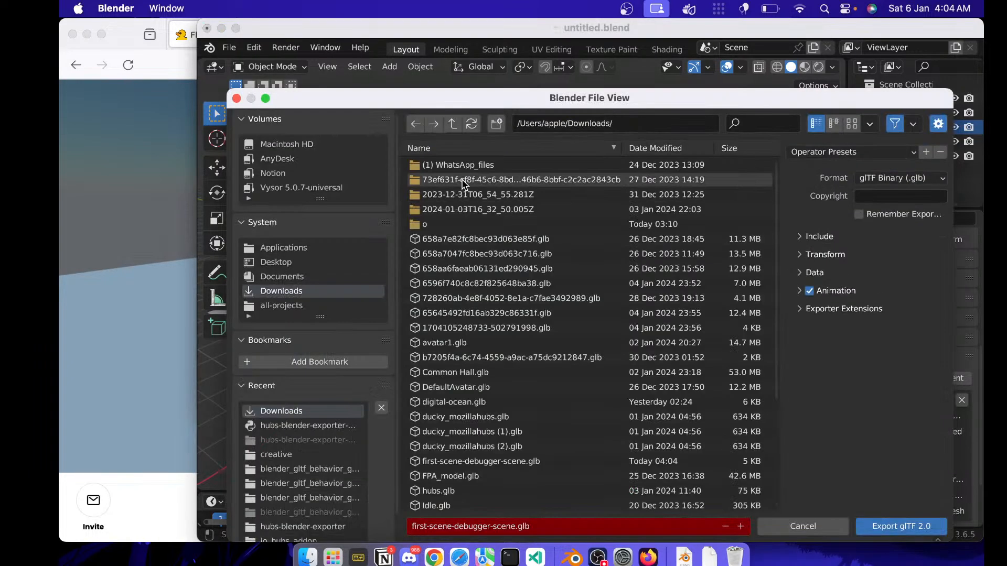
click(811, 311)
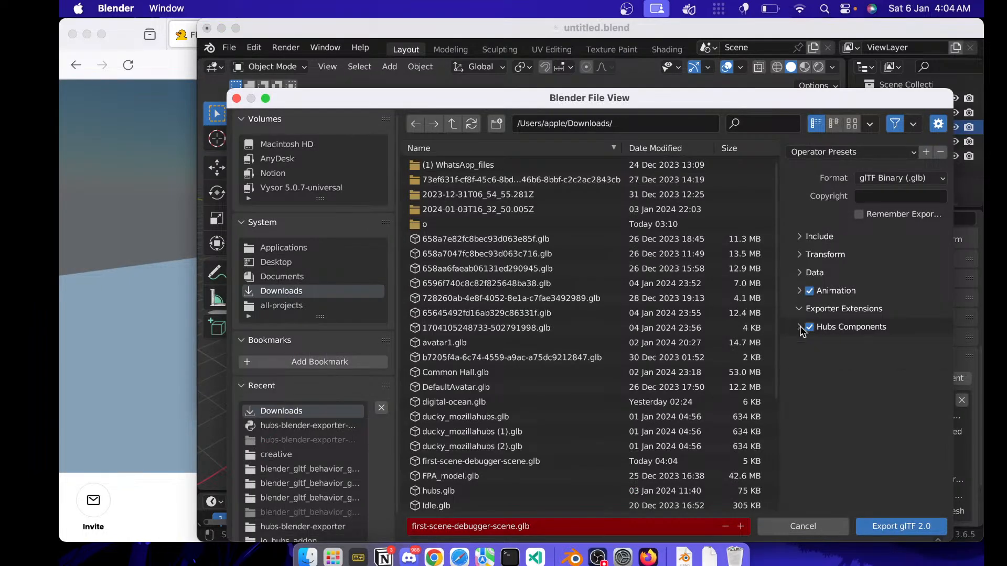
click(834, 310)
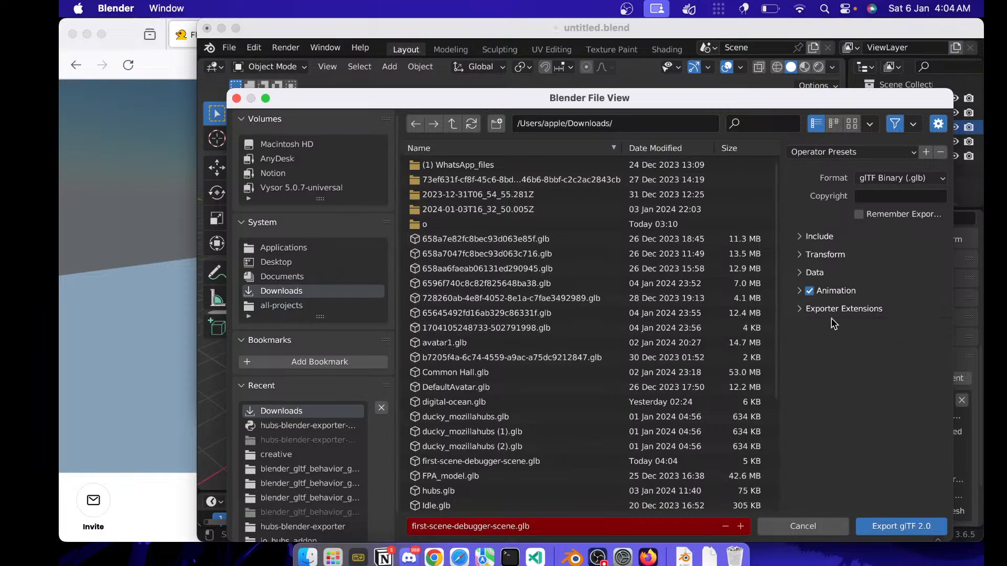
click(823, 526)
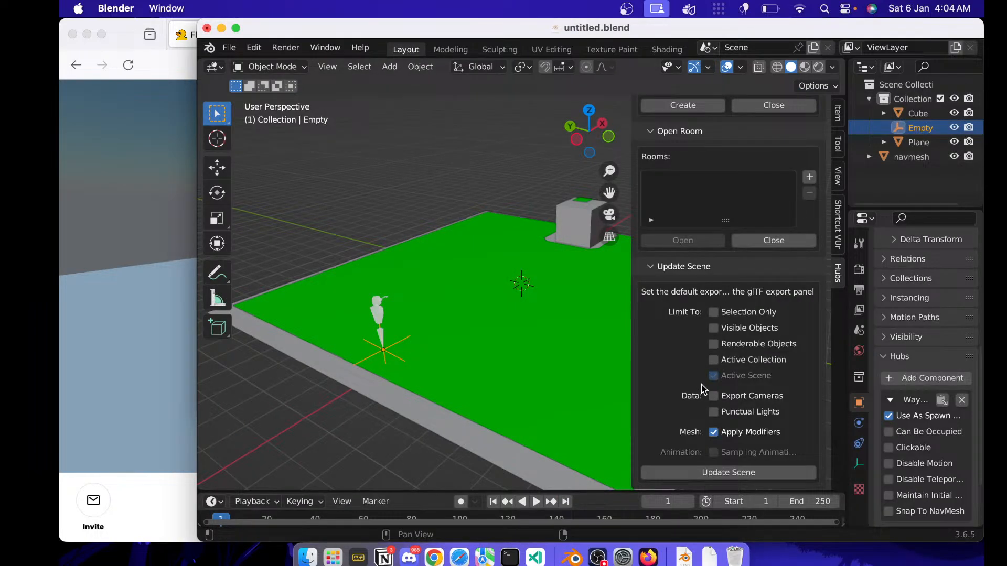
- Switch to the Spoke projects page in Chrome and start a new project imported from Blender
click(197, 351)
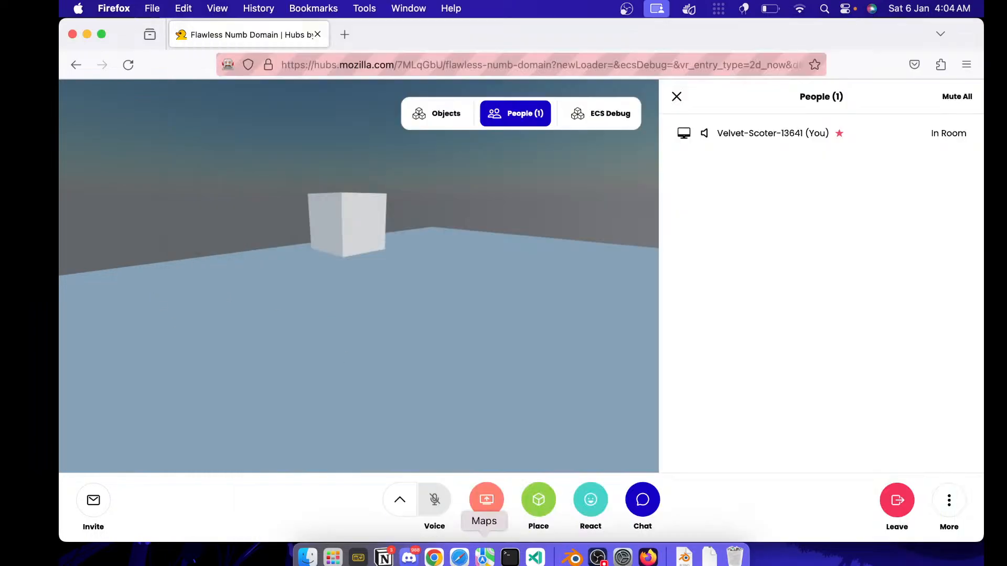
click(434, 558)
key(ctrl+Down)
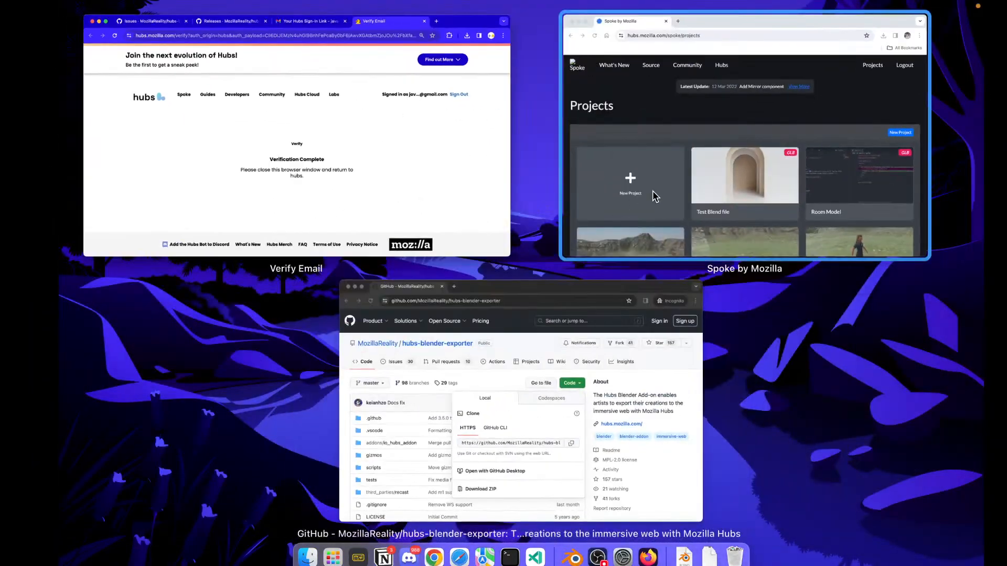
click(653, 192)
click(399, 392)
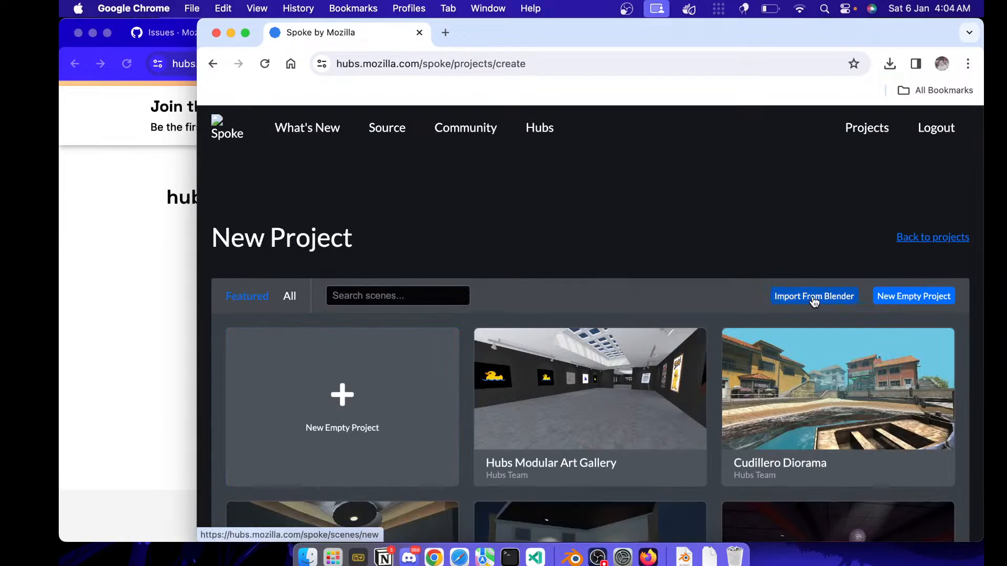
click(814, 298)
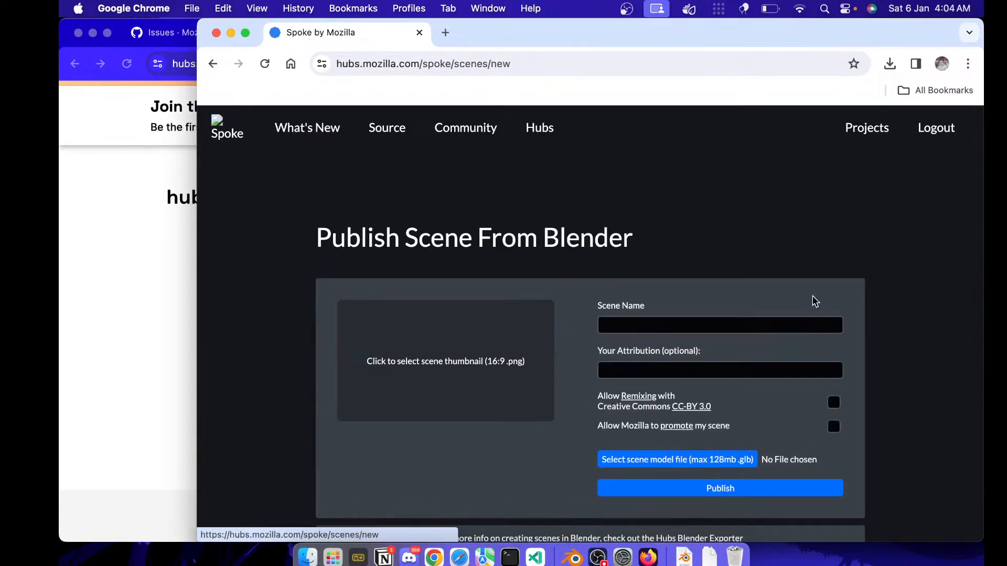
- Set the scene thumbnail to the PNG image of the beige arches from Downloads
click(489, 352)
scroll(530, 278, down, 2)
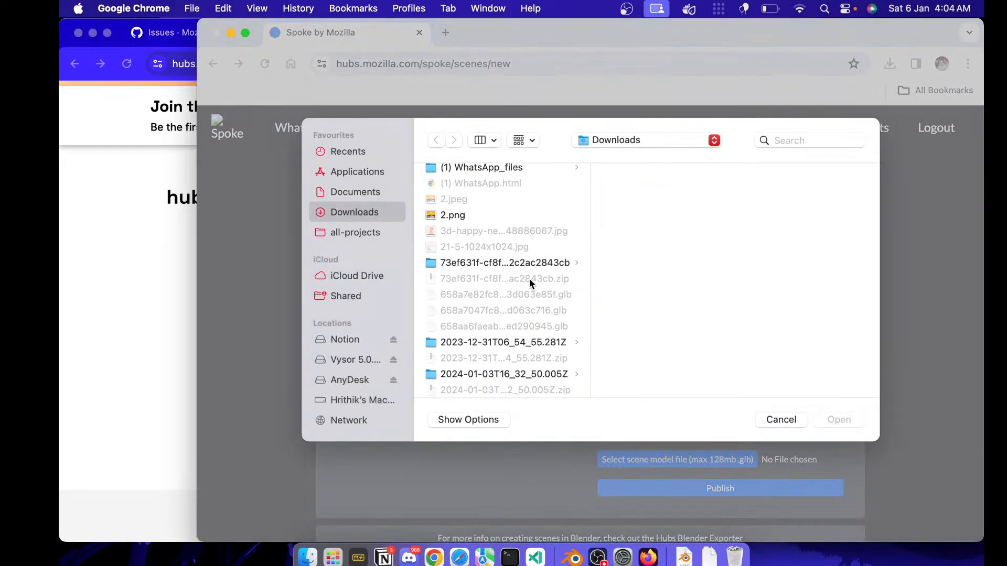
key(p)
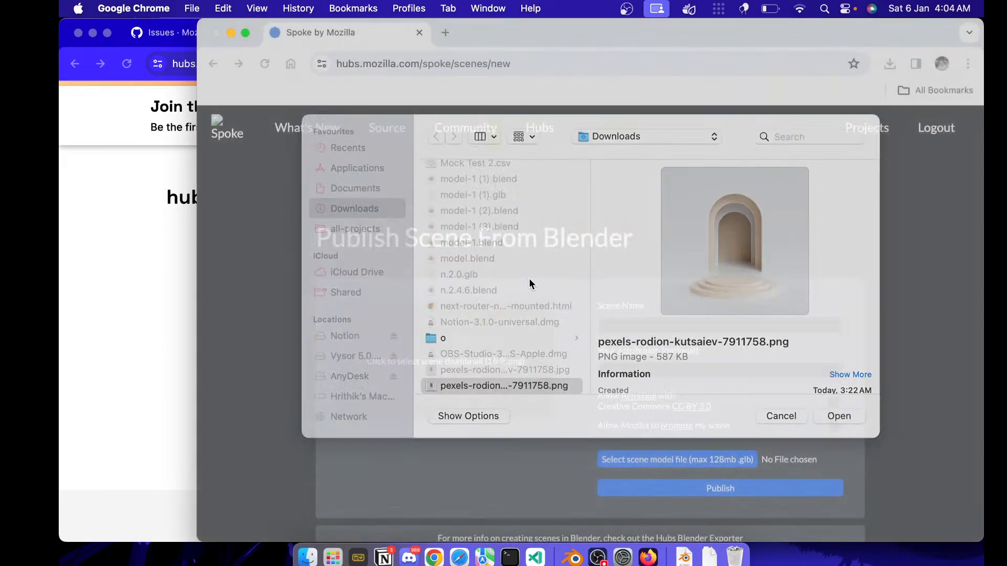
key(Return)
- Publish the scene under the name First Scene Debugger Room with first-scene-debugger-scene.glb as its model file
click(681, 325)
click(698, 323)
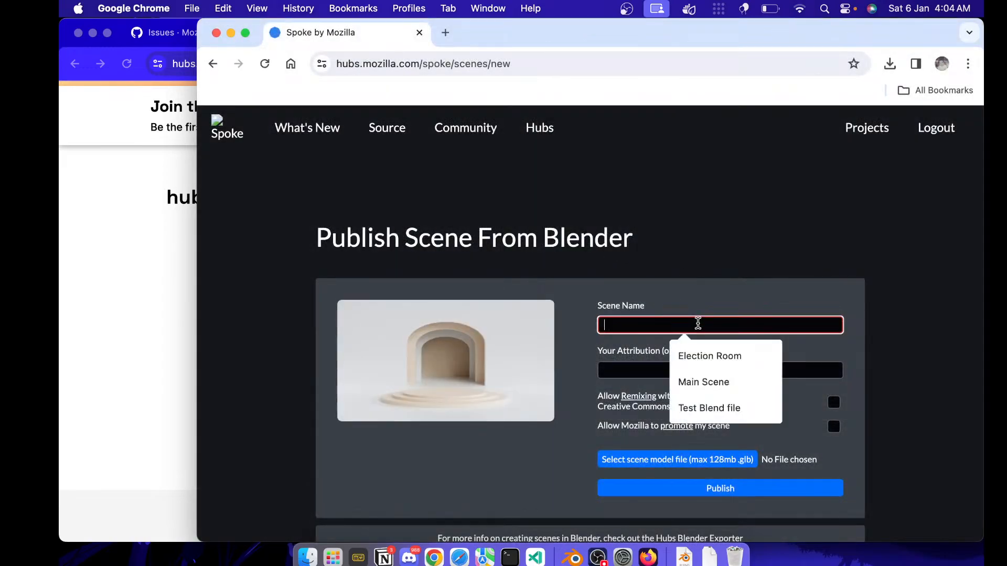
text(First R)
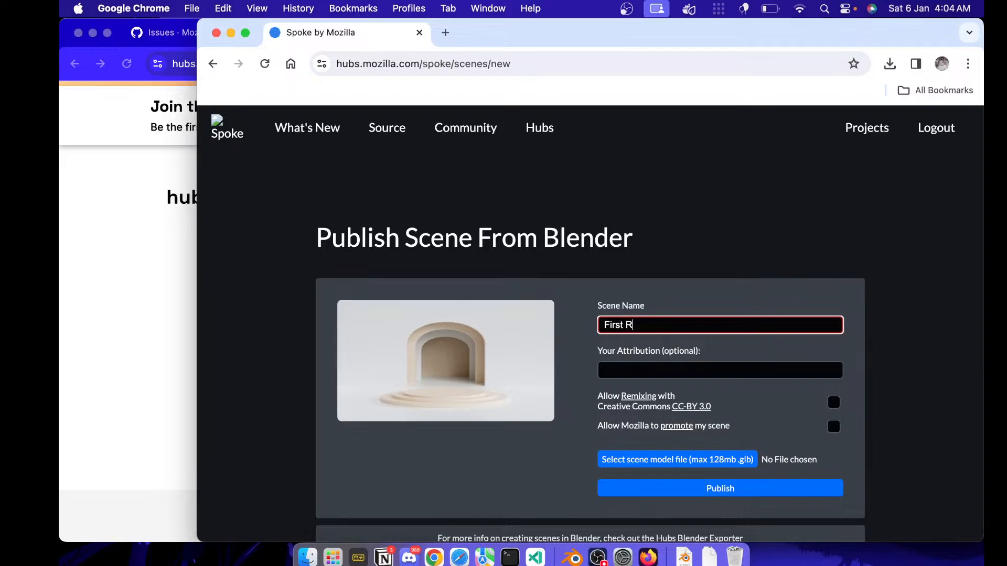
text(oom)
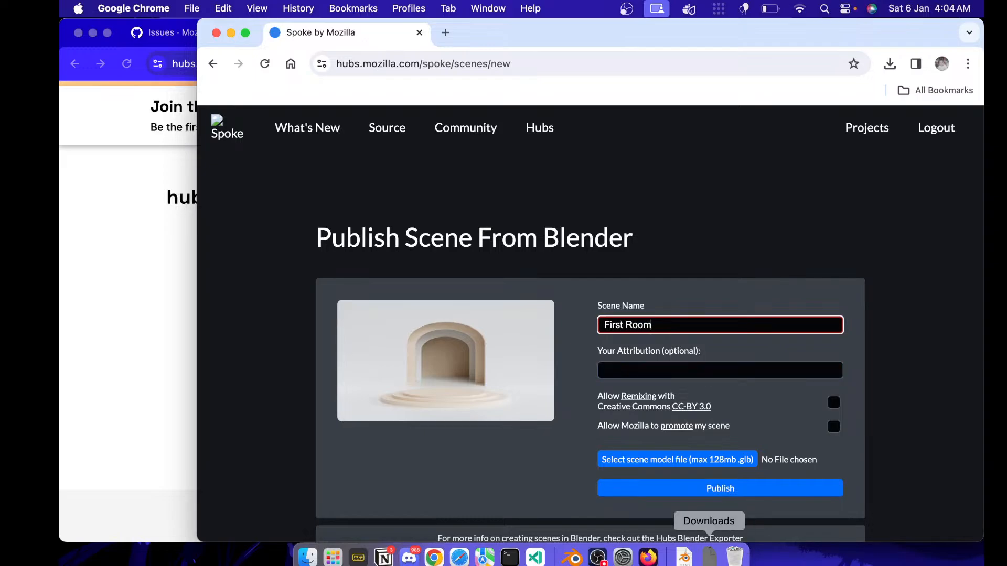
click(709, 556)
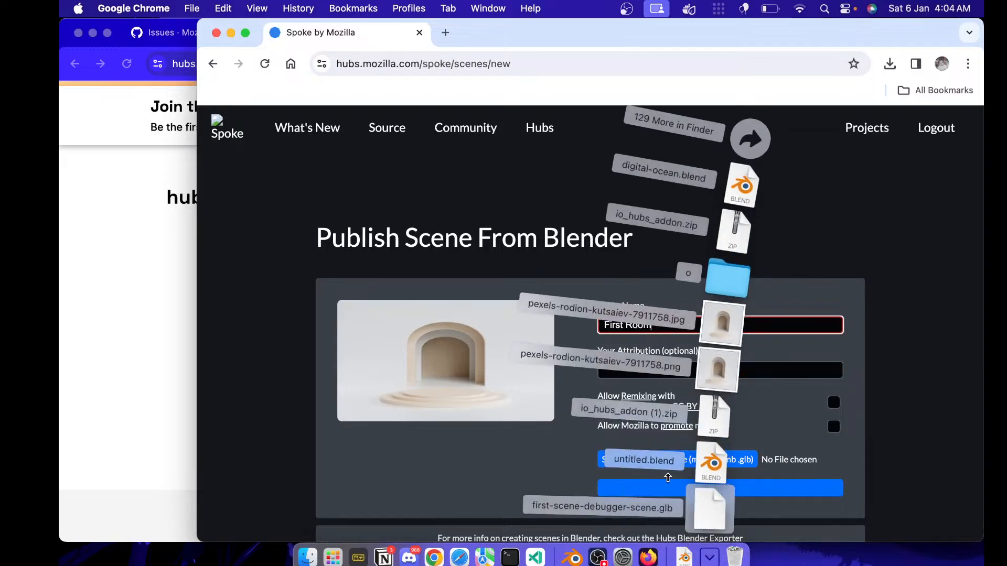
drag(695, 503, 641, 462)
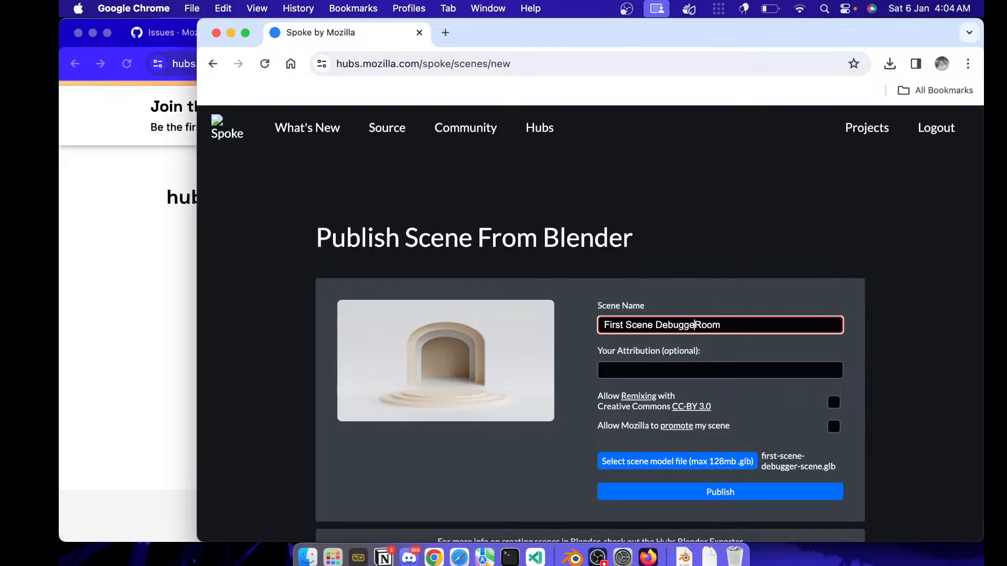
text(r)
click(720, 490)
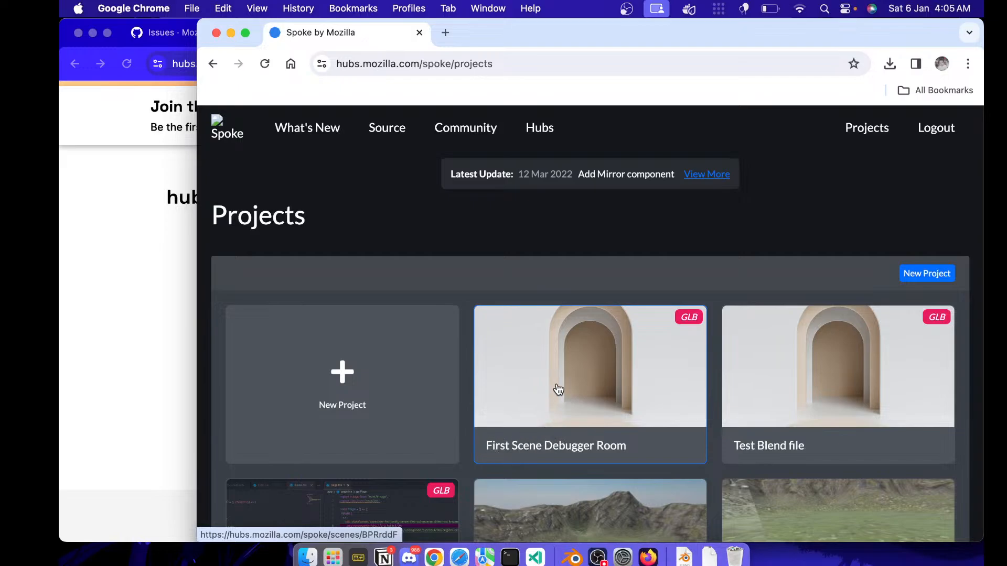
- Open the published First Scene Debugger Room scene in Hubs and create a room with it
click(576, 359)
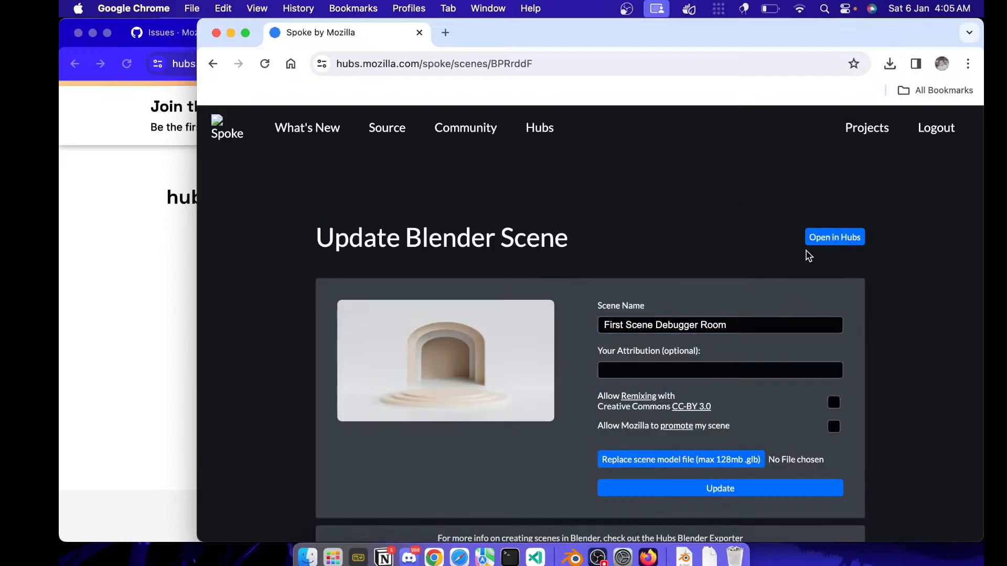
click(826, 239)
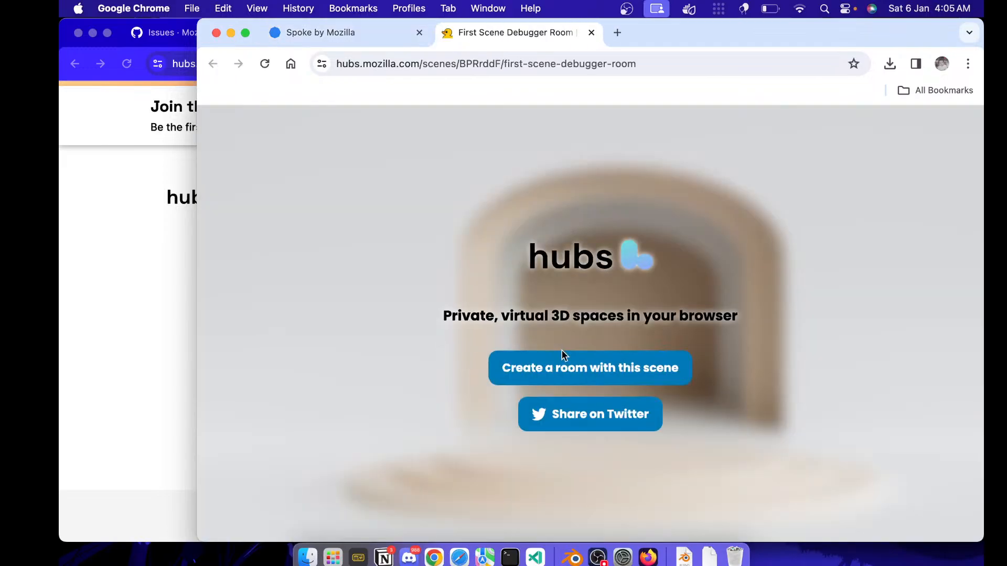
click(588, 365)
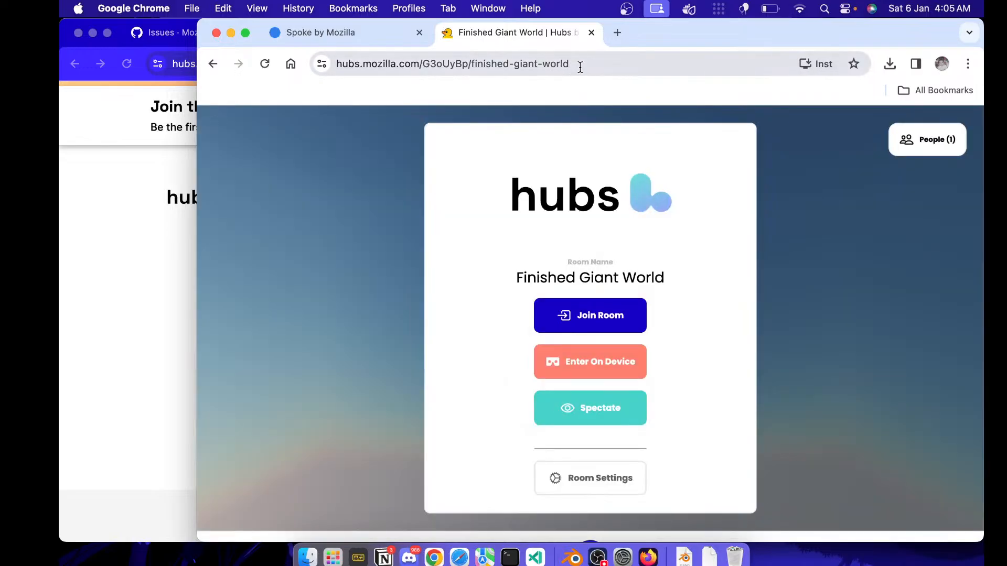
- Join the new Hubs room, enter without answering the microphone request, and skip the welcome tour
click(439, 63)
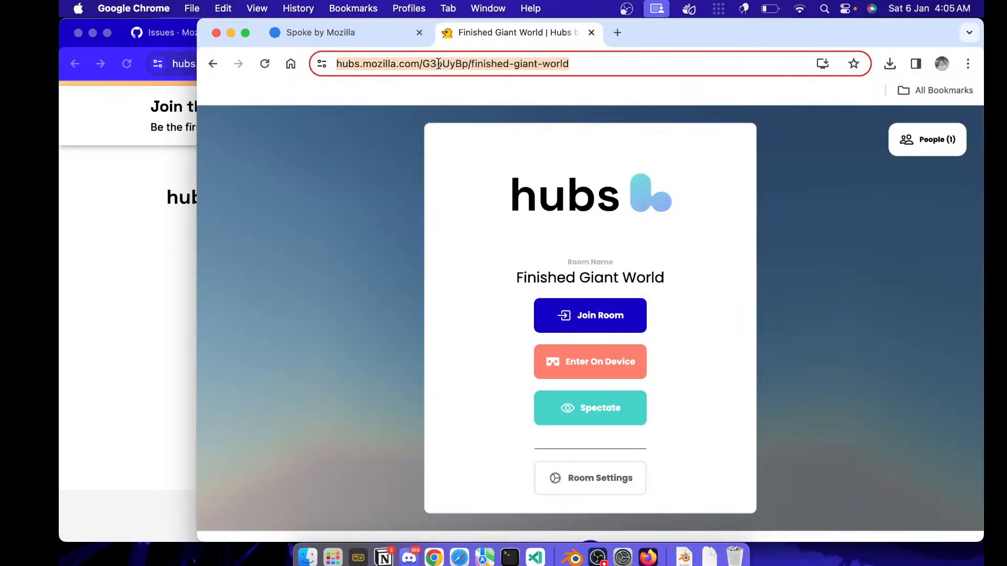
click(616, 327)
click(624, 515)
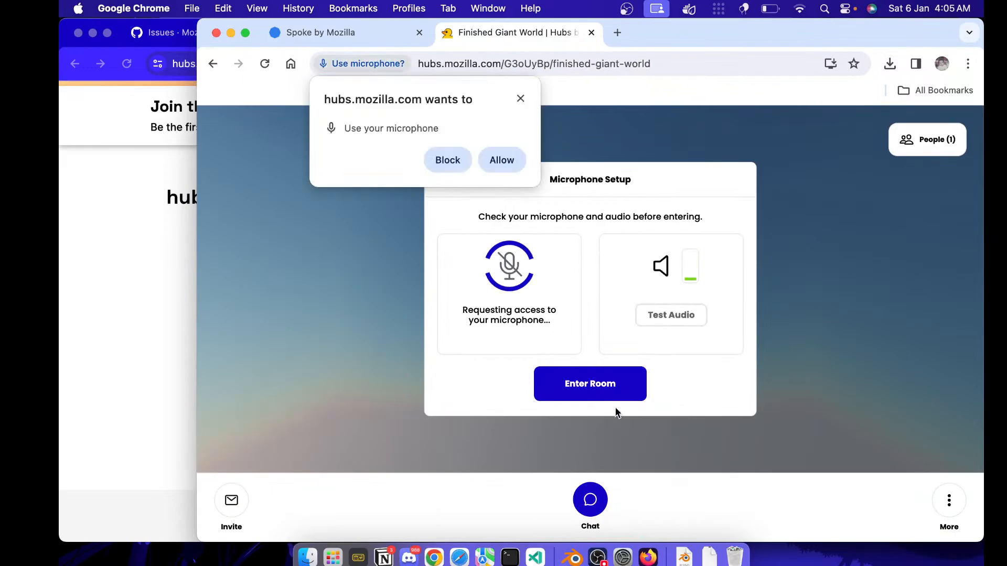
click(598, 386)
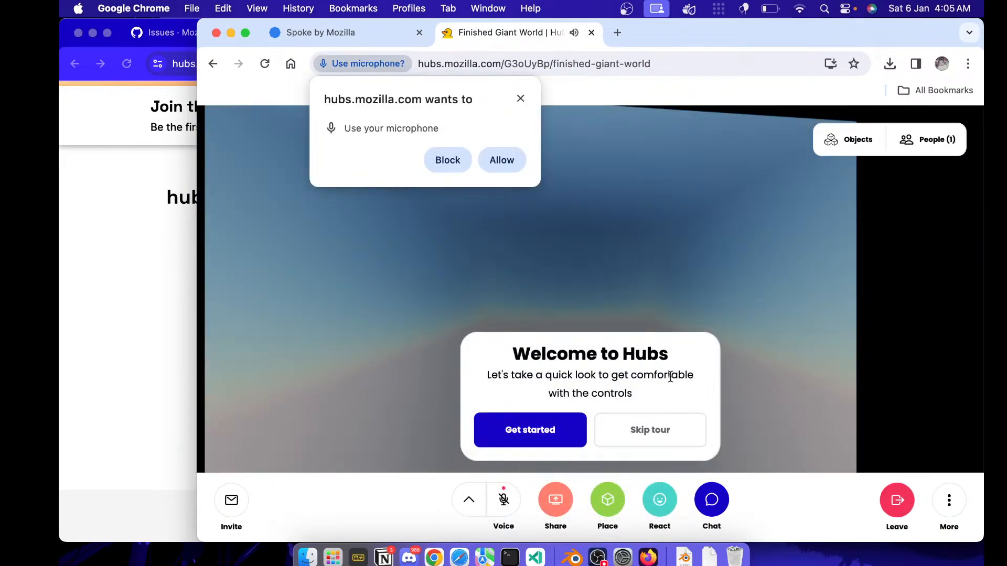
click(670, 431)
- Look around the room in fly mode to examine the loaded scene, dismiss the microphone request, and return to the Spoke scene page
drag(699, 397, 884, 446)
key(g)
drag(600, 378, 540, 471)
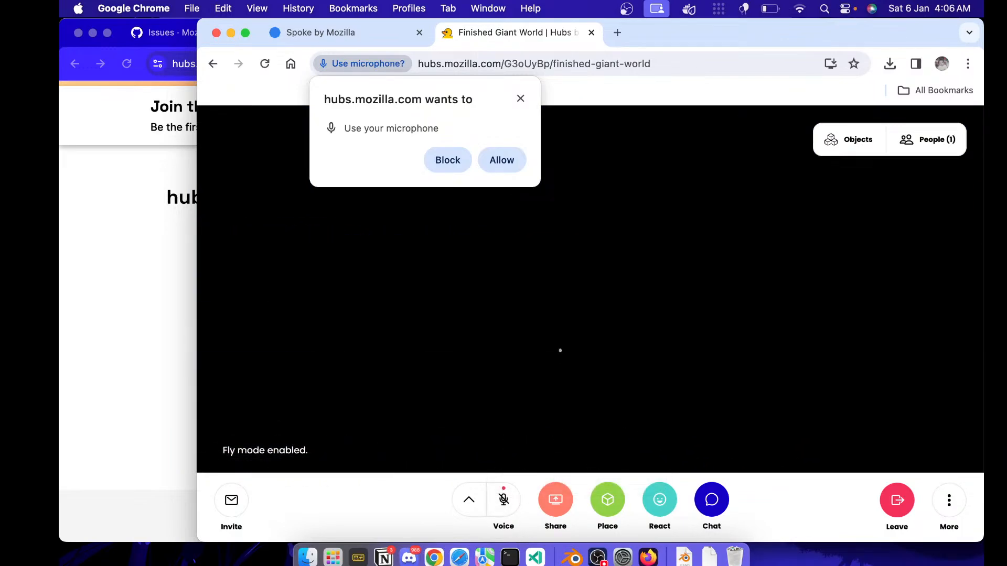
drag(560, 350, 613, 342)
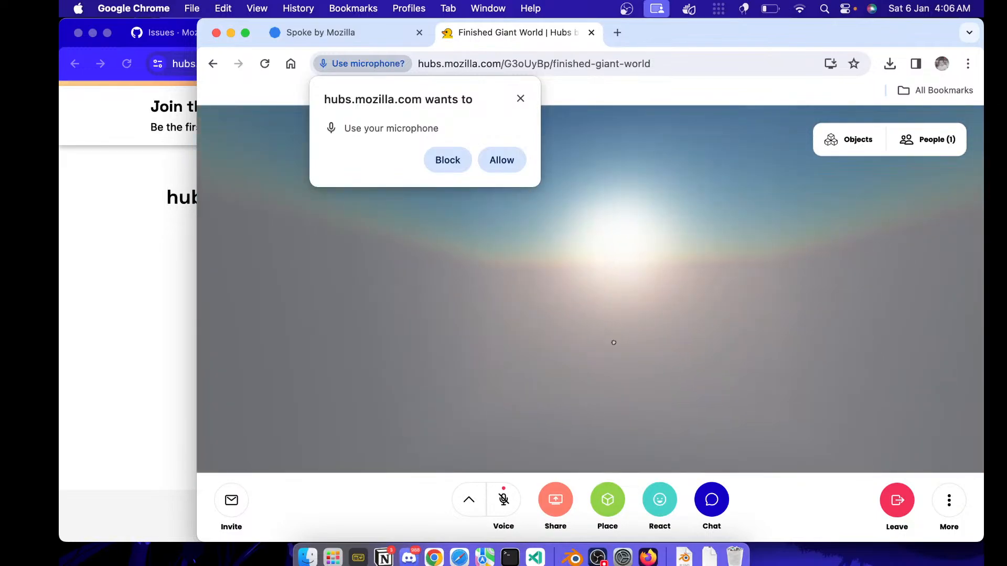
click(519, 98)
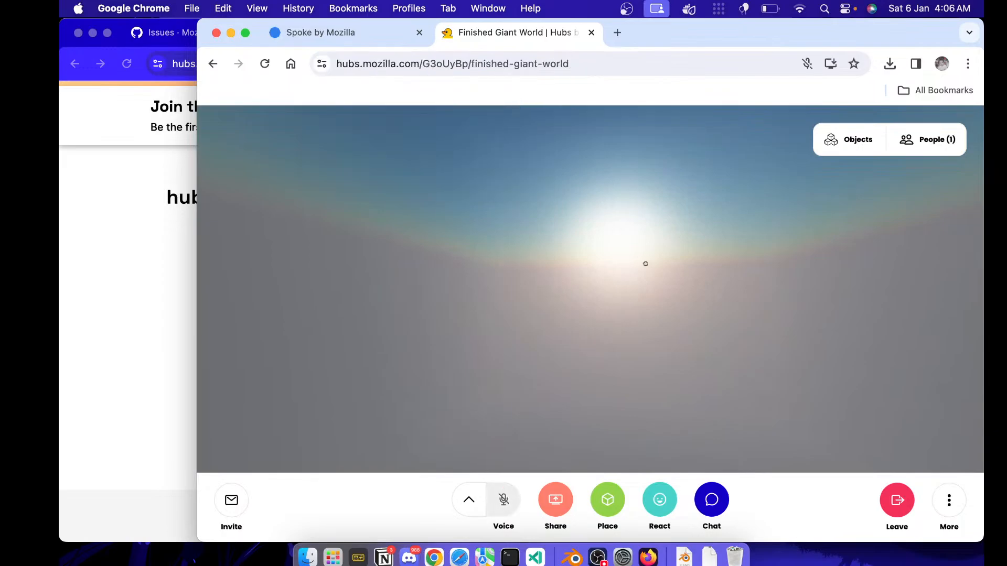
click(598, 63)
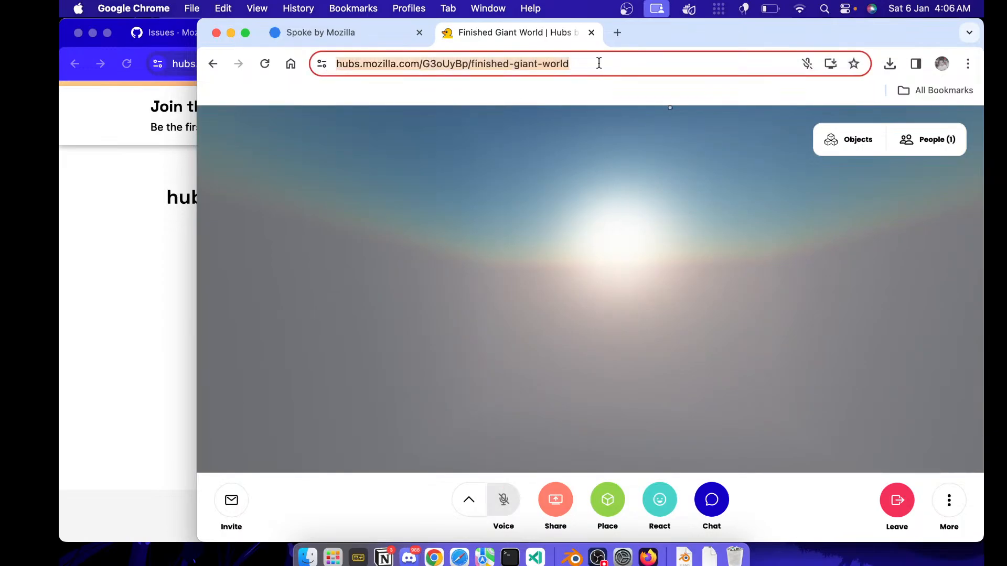
click(340, 30)
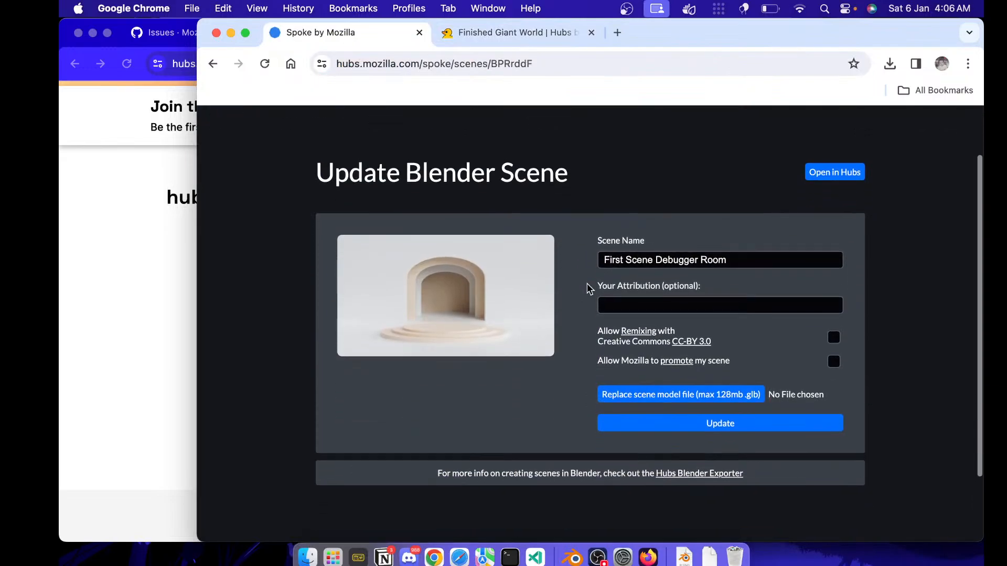
- Switch to the Firefox debug room and look around the cube and floor from several angles
key(ctrl+Right)
click(519, 370)
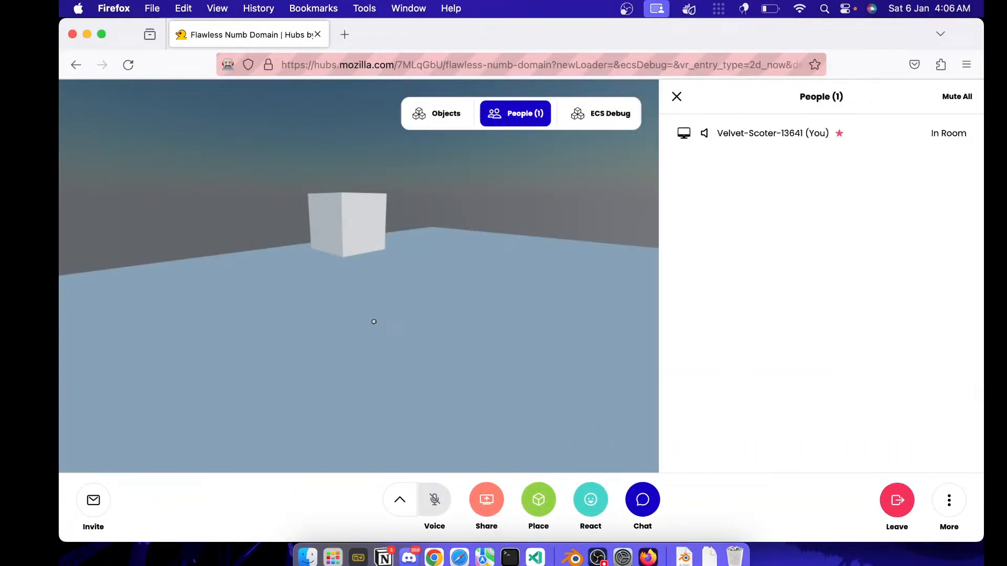
drag(374, 322, 351, 339)
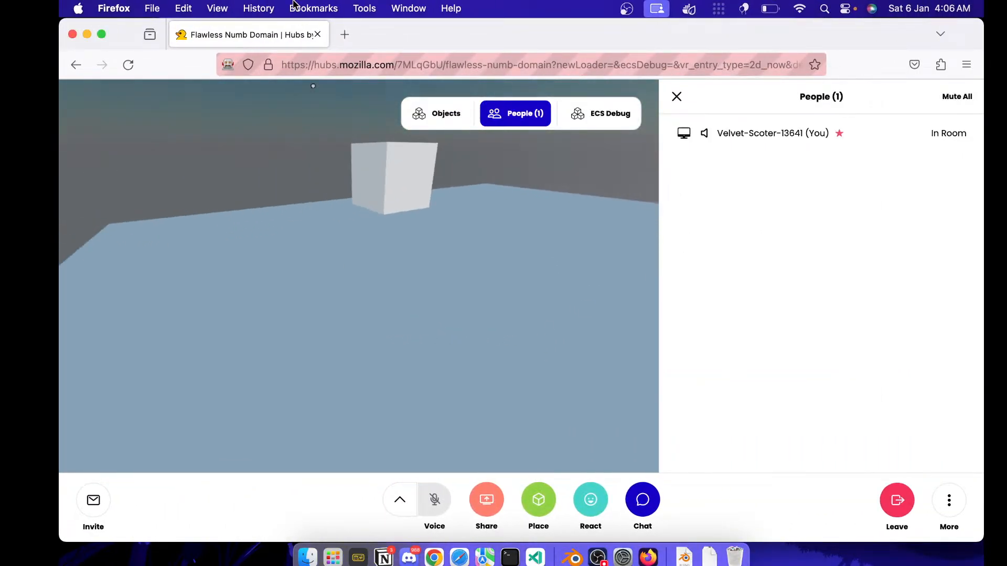
click(319, 65)
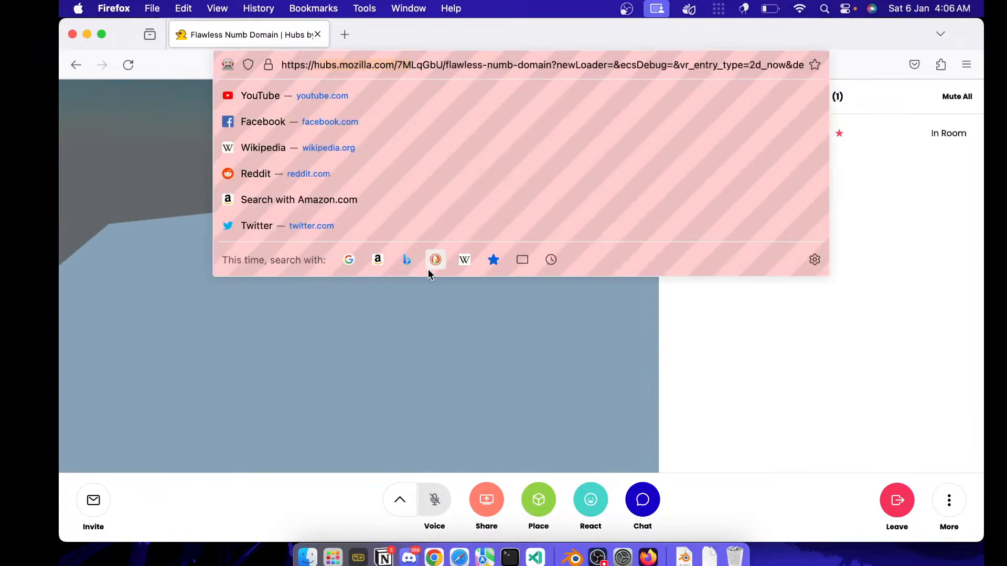
click(431, 339)
drag(432, 353, 610, 346)
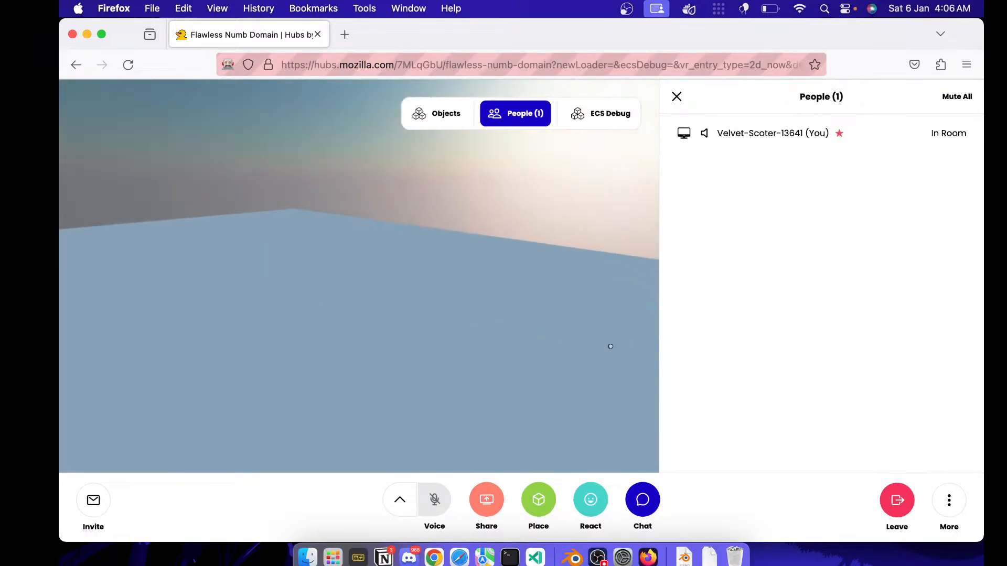
- Return to the Finished Giant World room in Chrome, reload it, and re-enter without answering the microphone request
key(ctrl+Left)
click(477, 33)
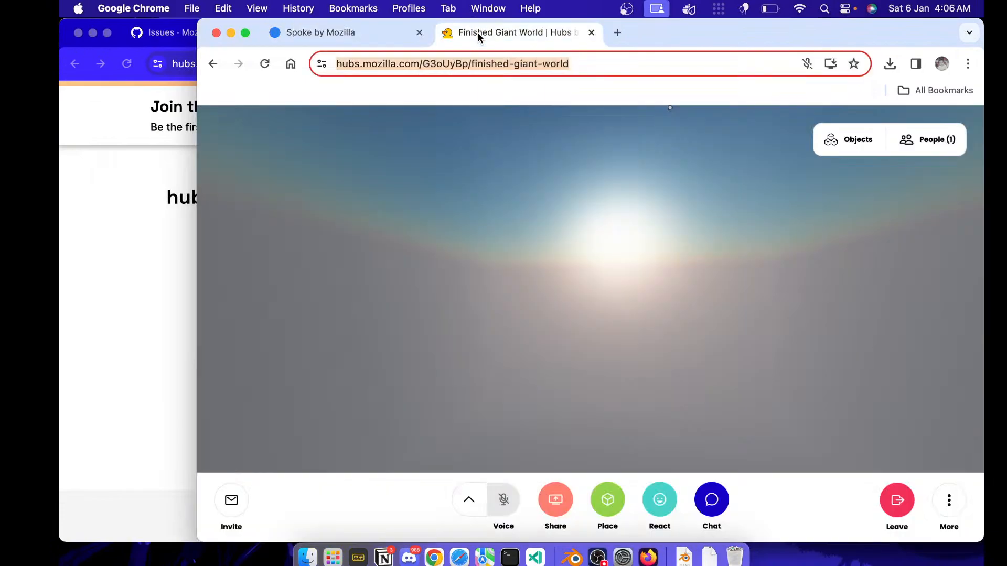
click(604, 62)
key(Return)
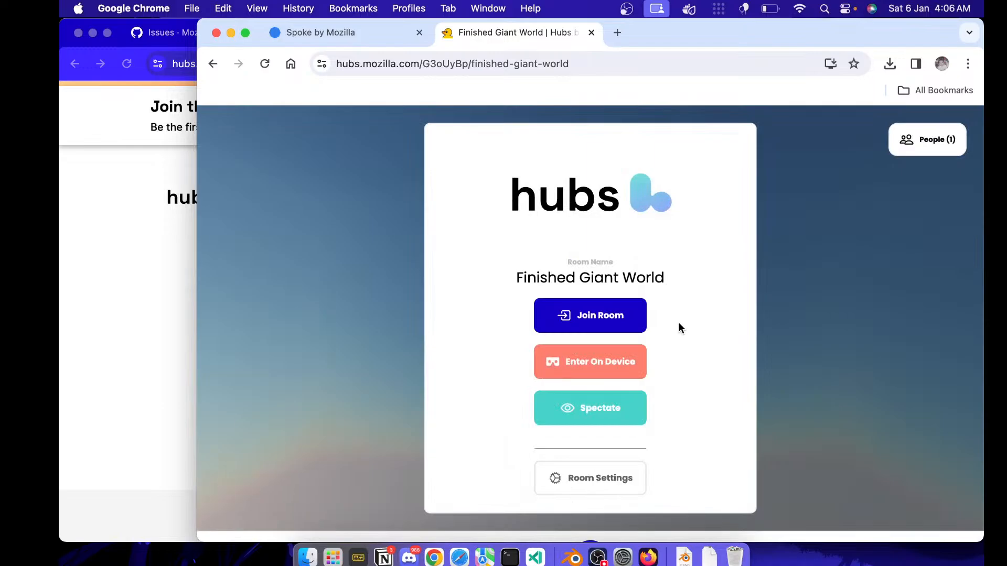
click(611, 311)
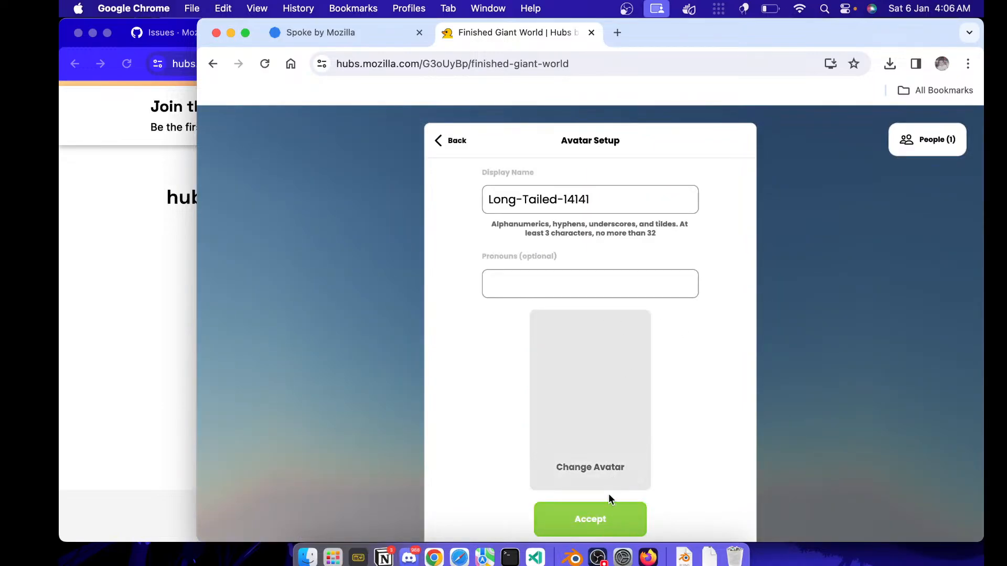
click(607, 516)
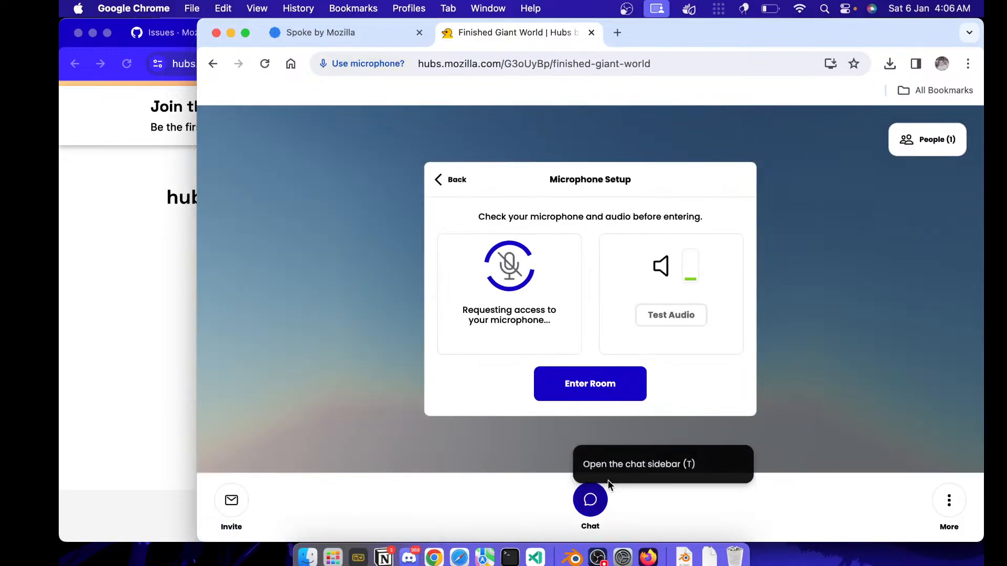
click(609, 387)
drag(684, 366, 765, 394)
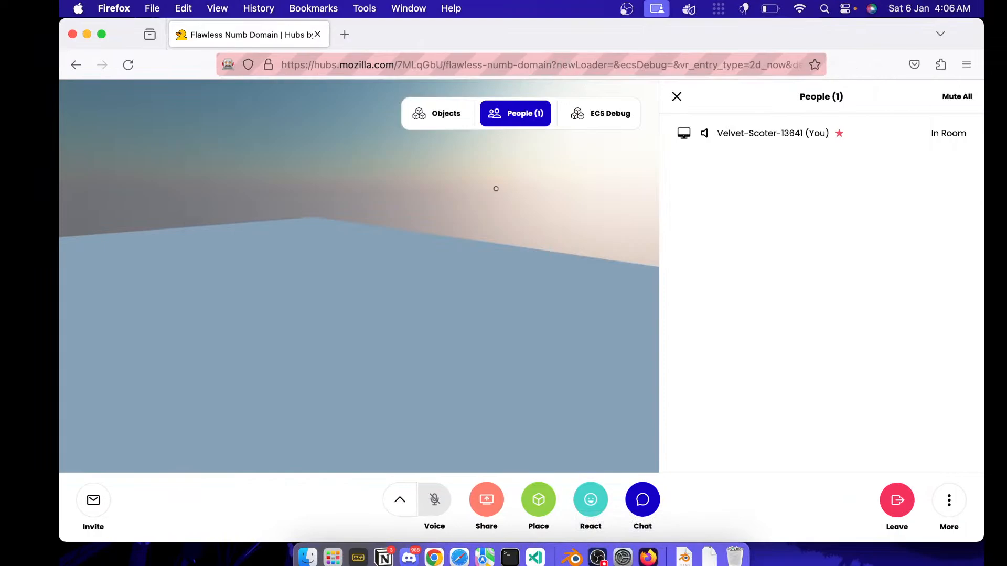
- Examine the scene in the Firefox debug room by looking around and moving through it in fly mode
drag(440, 292, 330, 292)
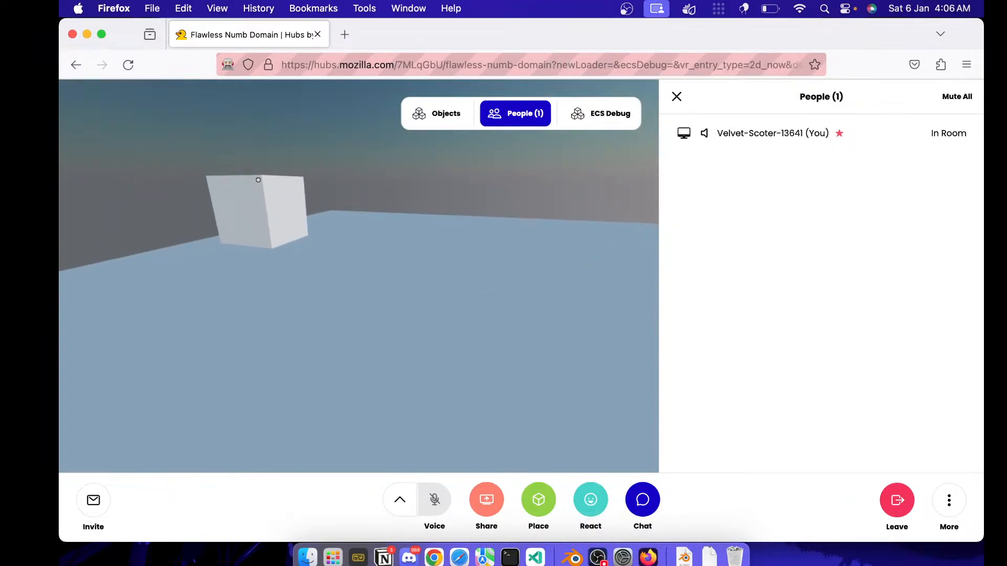
click(709, 557)
drag(712, 521, 344, 299)
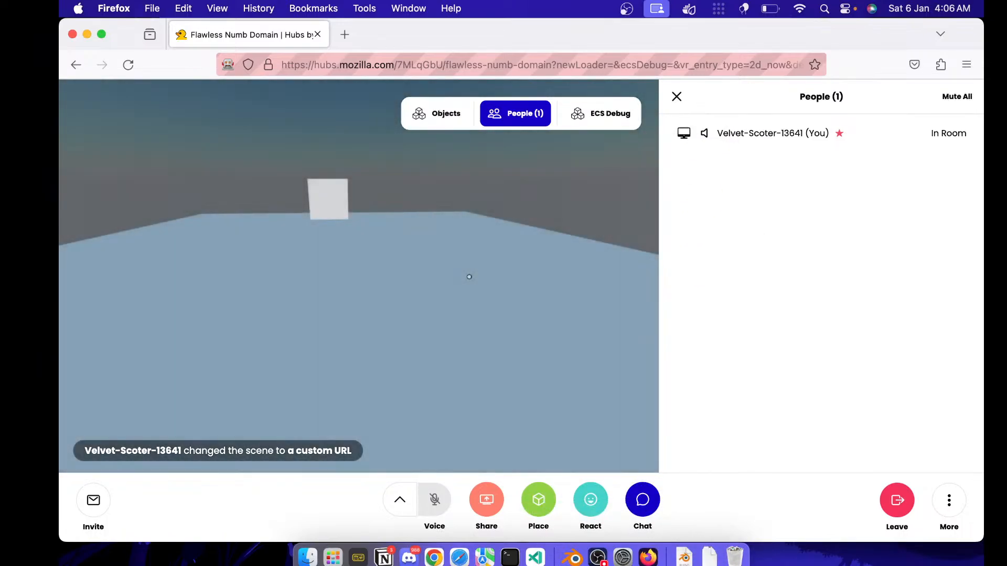
drag(468, 277, 594, 221)
key(w)
key(w)
key(g)
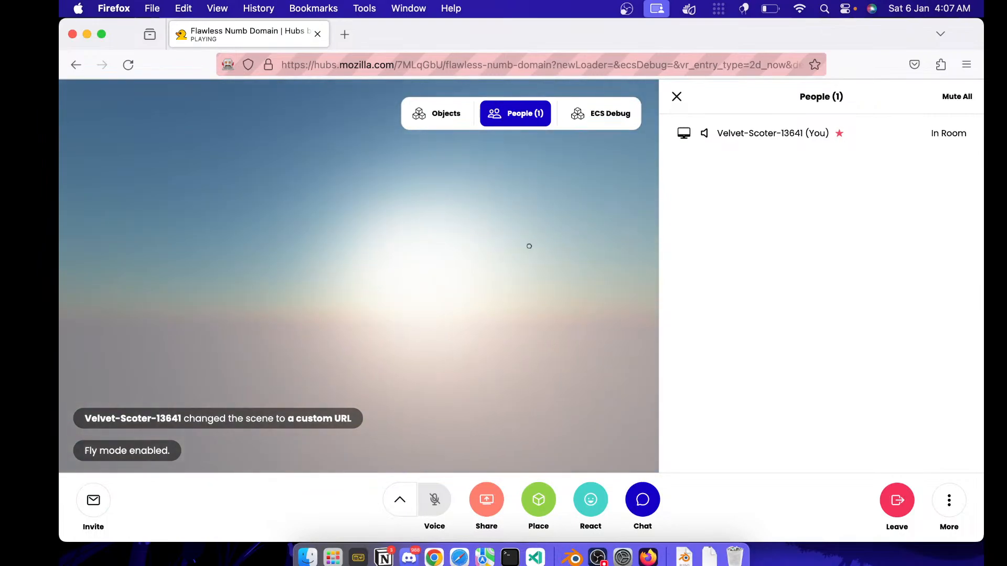
drag(521, 251, 773, 304)
key(s)
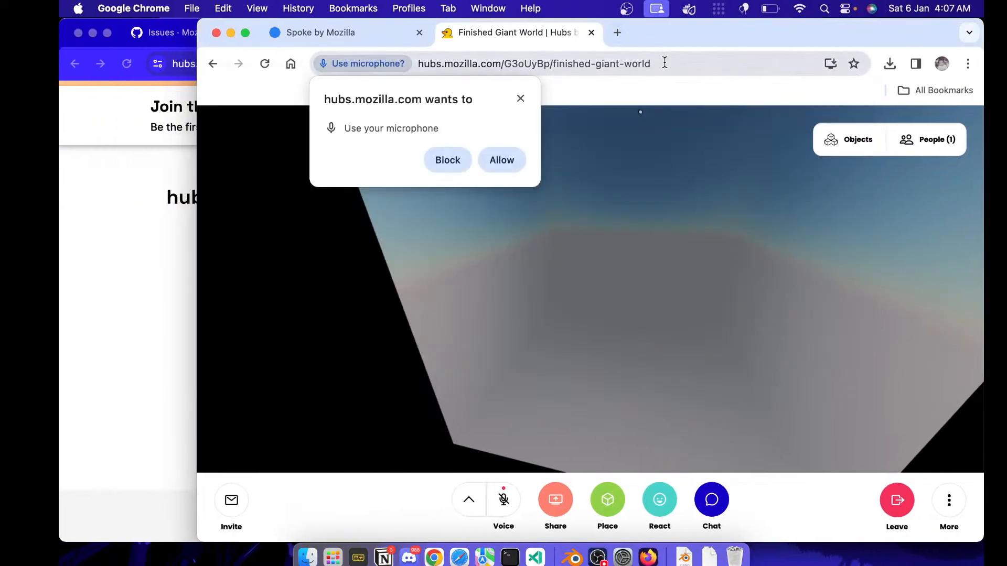
- Enable the bitECS based Client in the Finished Giant World room settings, apply it, and dismiss the microphone request and room details
click(665, 63)
click(680, 63)
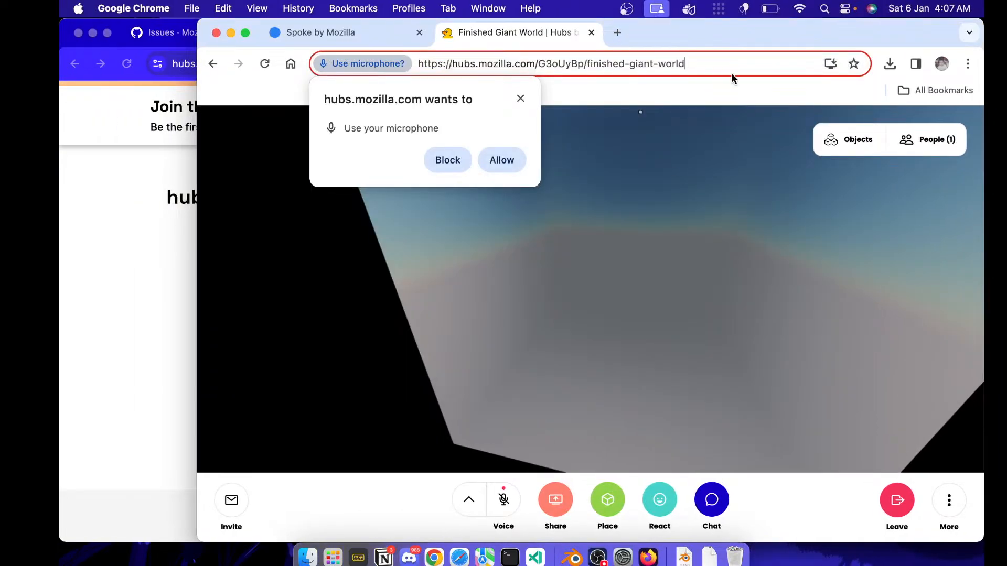
click(948, 499)
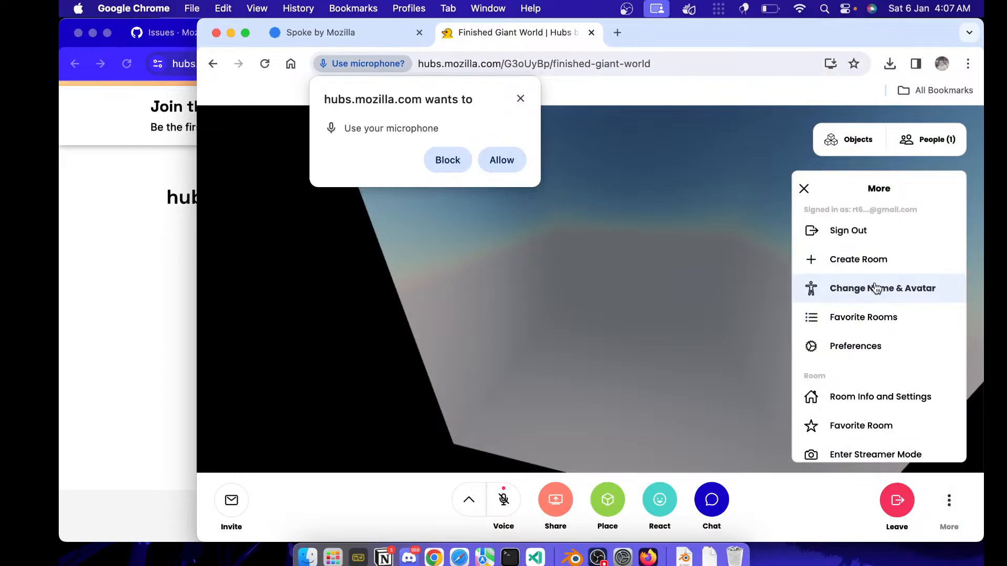
scroll(874, 288, down, 3)
click(874, 313)
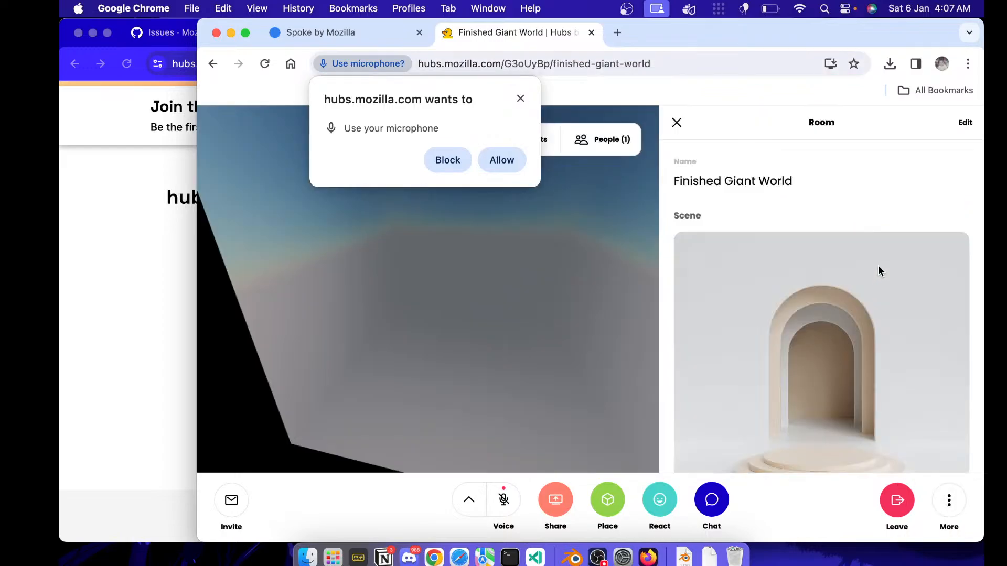
scroll(878, 271, down, 3)
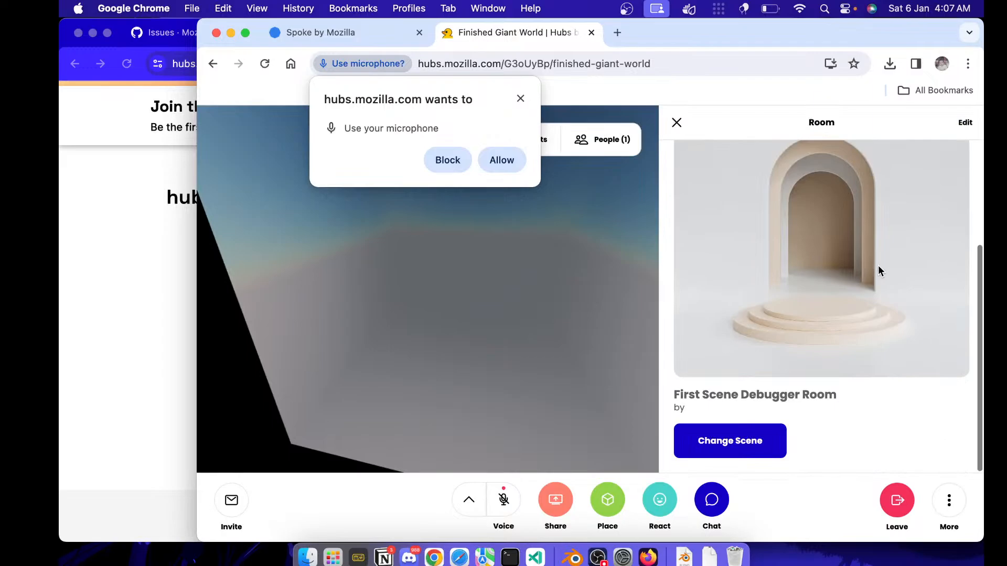
click(964, 123)
scroll(848, 337, down, 10)
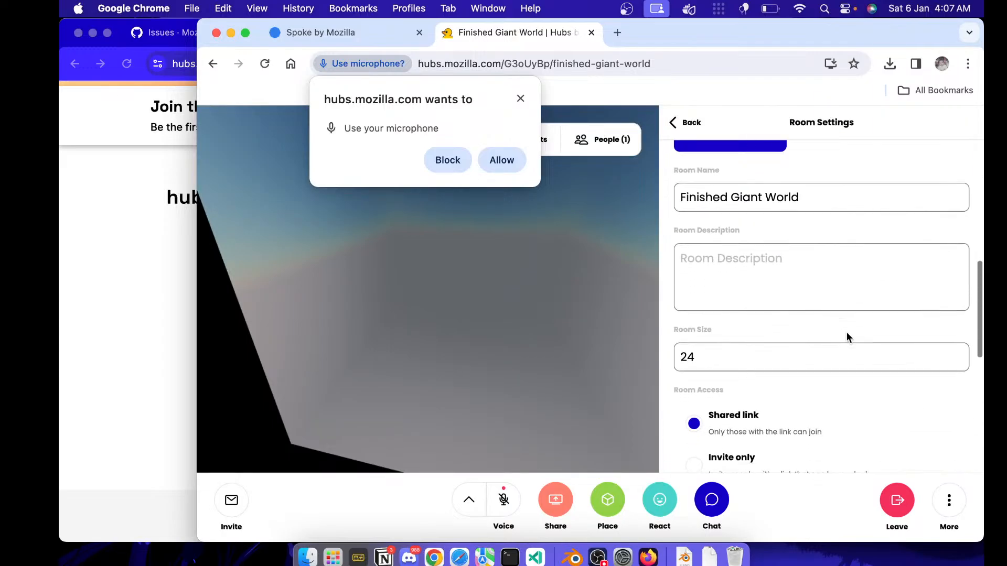
scroll(848, 337, down, 3)
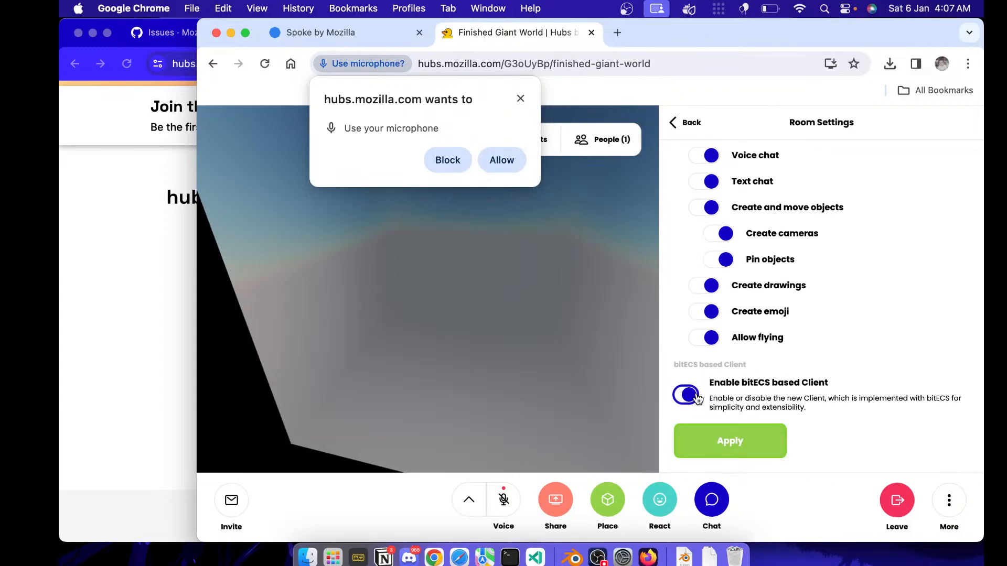
click(731, 437)
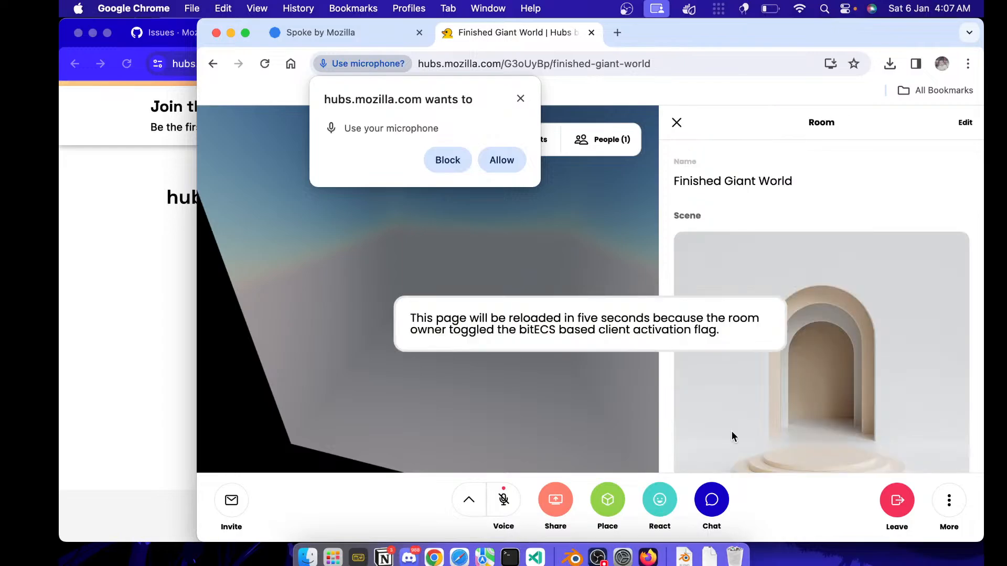
click(521, 99)
click(677, 124)
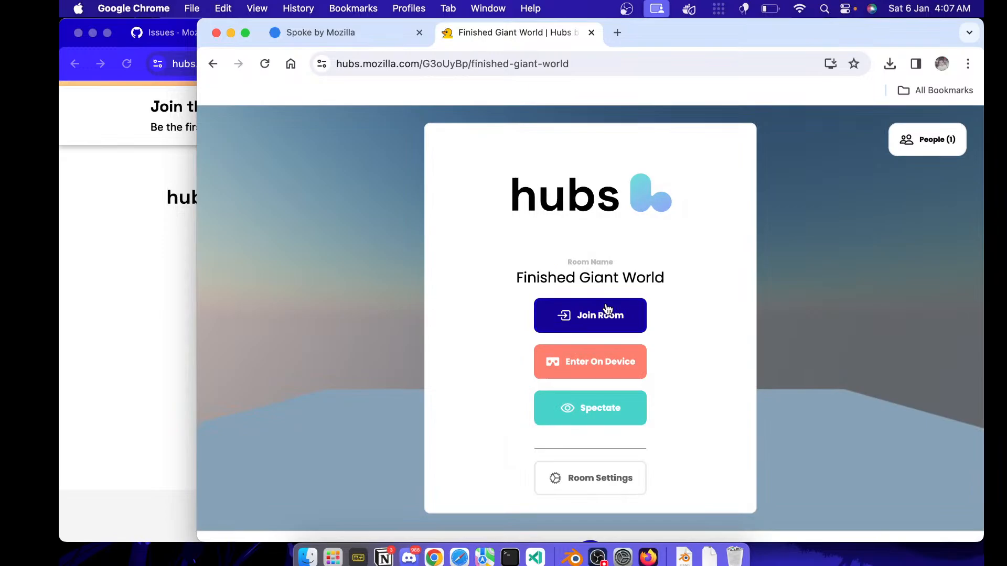
- Rejoin the reloaded Finished Giant World room with the default avatar and allow microphone access
click(608, 313)
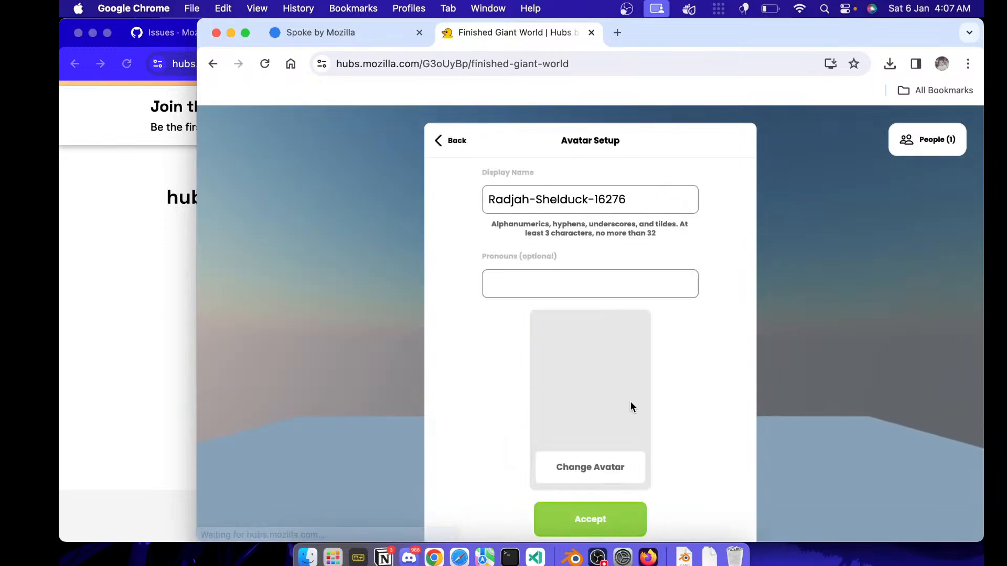
click(619, 520)
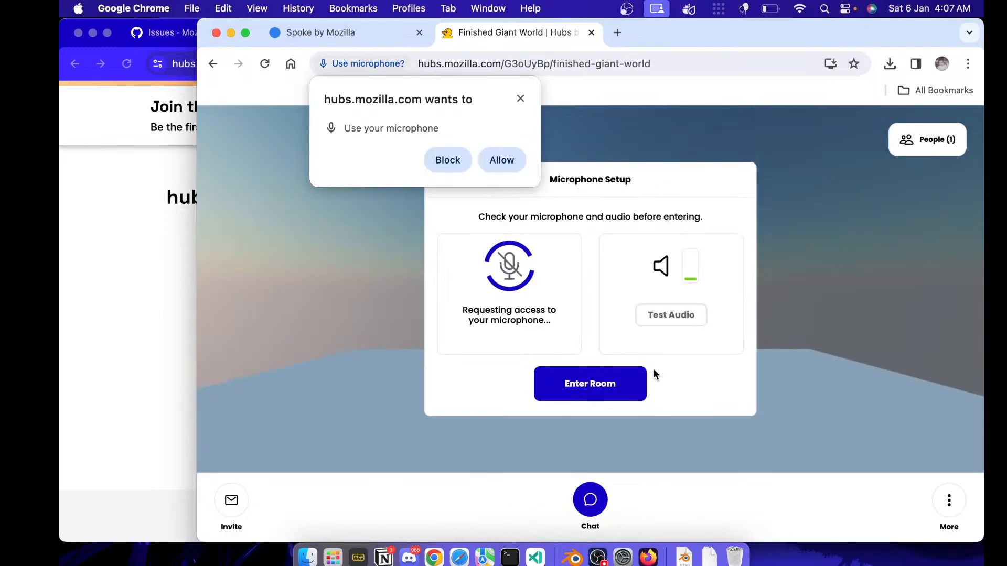
click(612, 383)
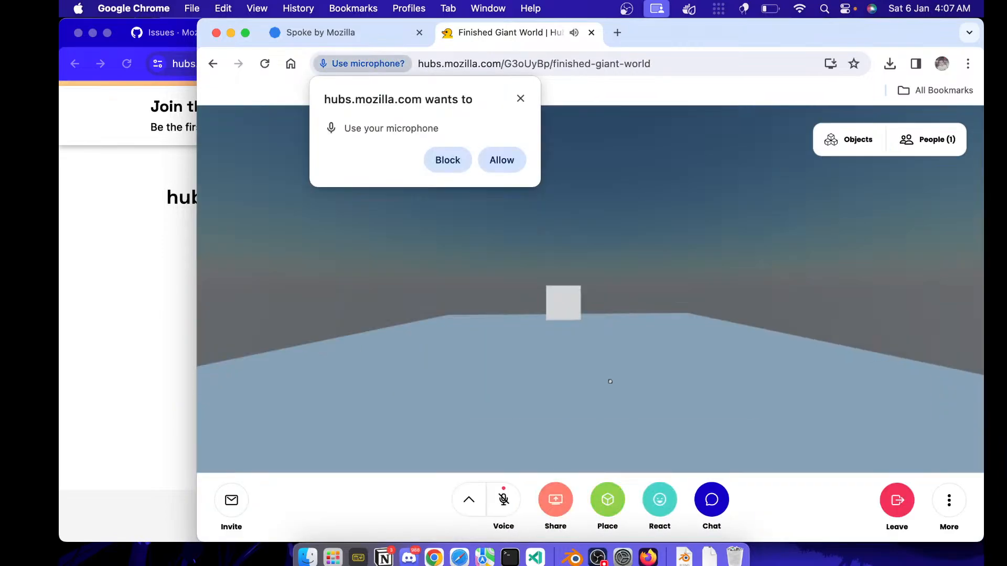
click(495, 160)
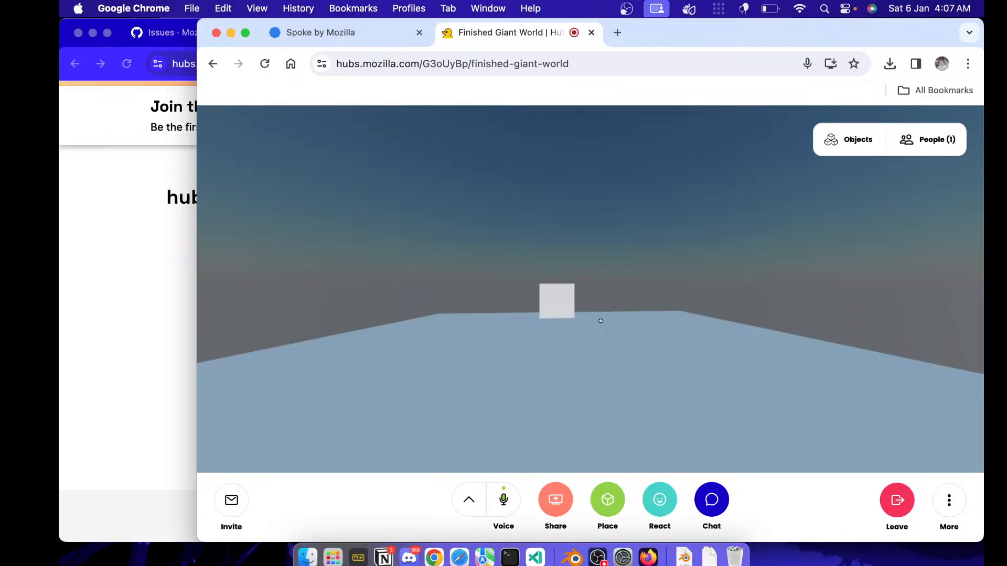
- Walk around the floor and cube in the Finished Giant World room, and mute the microphone
drag(600, 333, 443, 332)
key(w)
key(w)
key(d)
key(d)
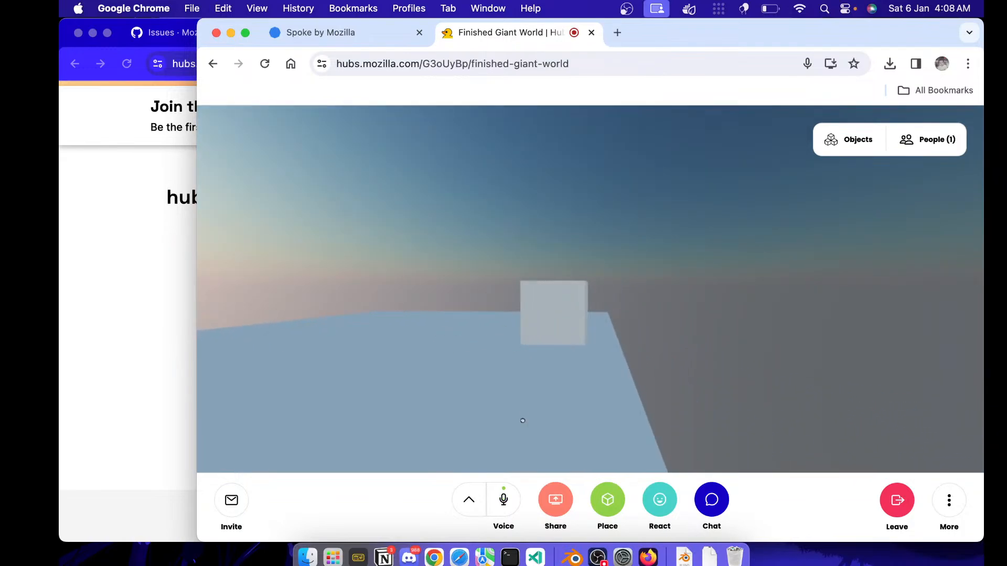
click(498, 514)
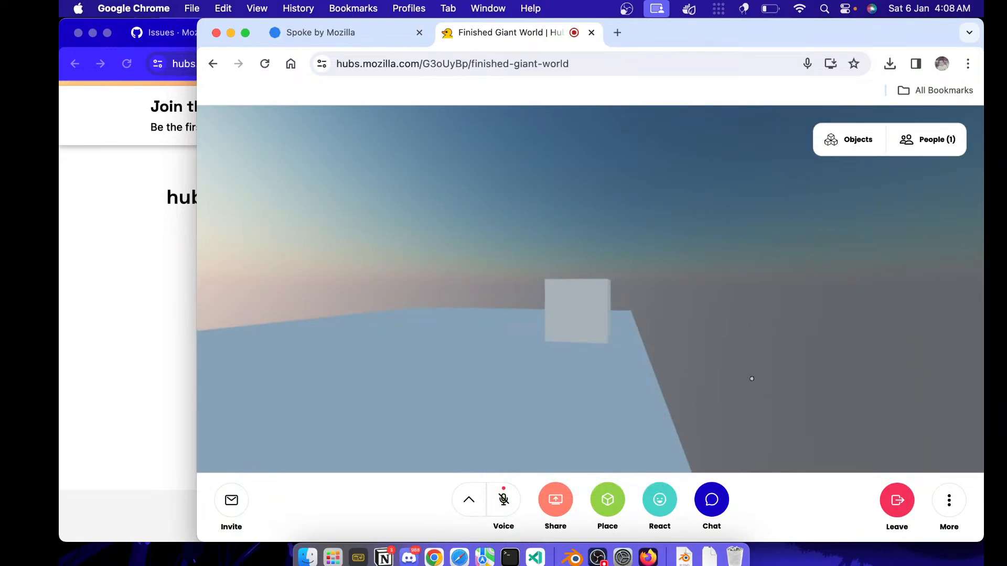
drag(751, 379, 720, 380)
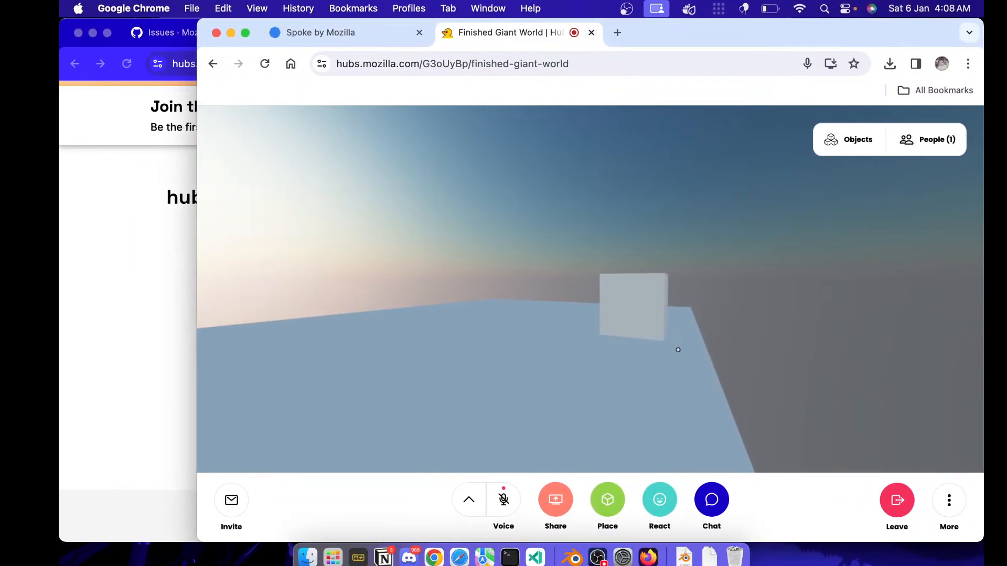
mouse_move(677, 350)
mouse_down()
mouse_move(520, 348)
mouse_move(591, 342)
mouse_move(694, 366)
mouse_move(684, 364)
mouse_up()
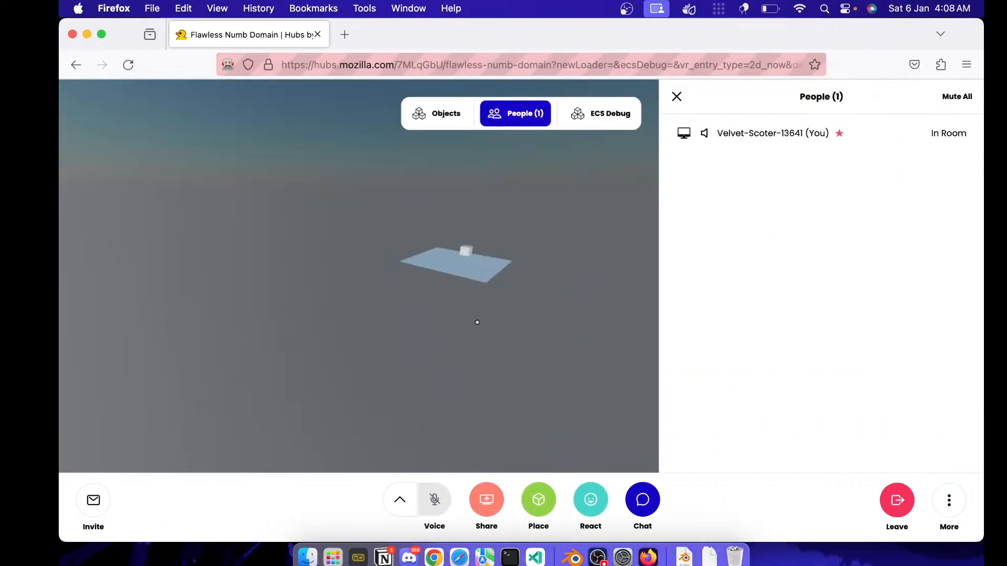
- Switch to Blender and give the cube a new material with a pinkish-red base color, hue 0.983 and saturation 0.955
key(ctrl+Right)
key(ctrl+Left)
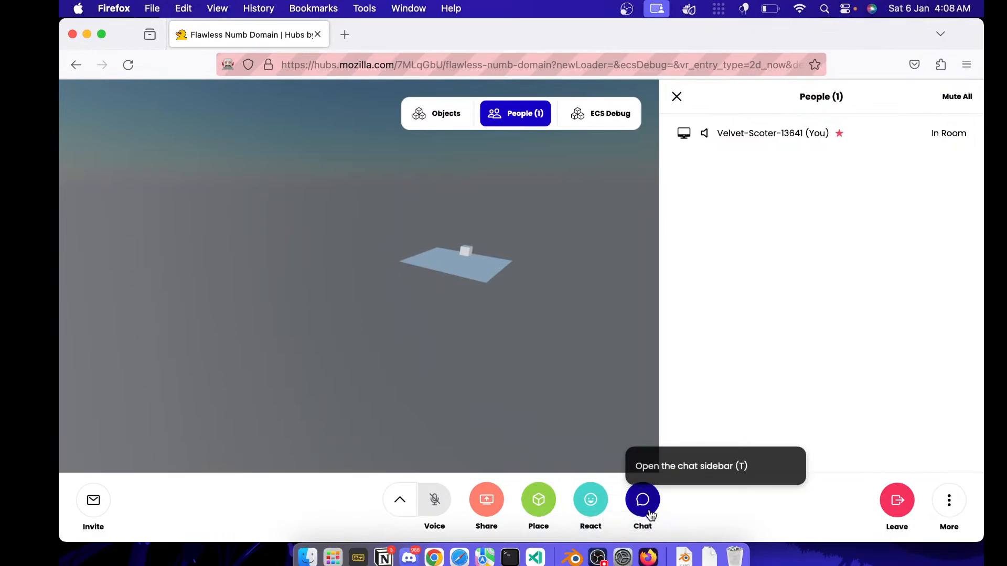
click(571, 558)
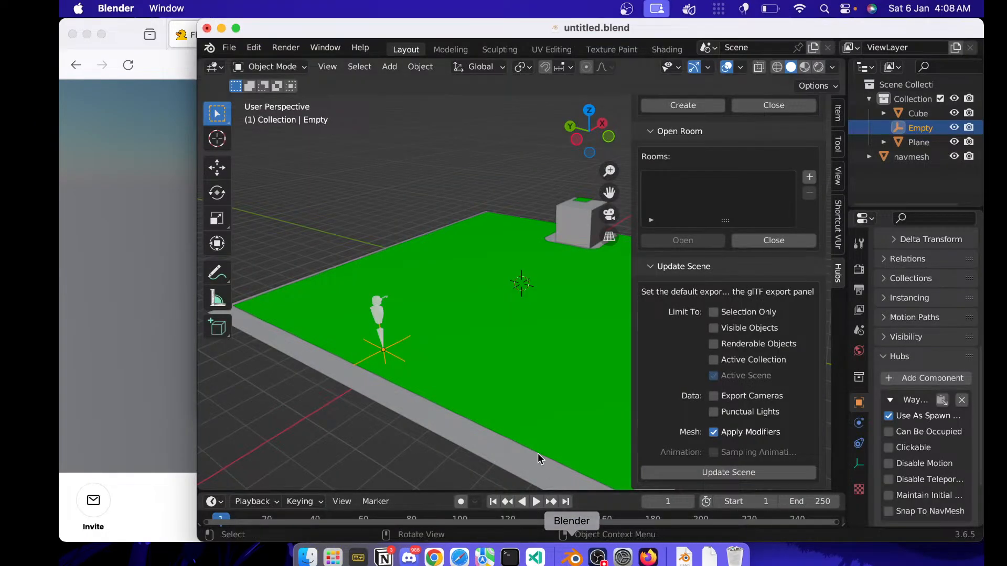
scroll(535, 417, left, 3)
scroll(536, 418, left, 5)
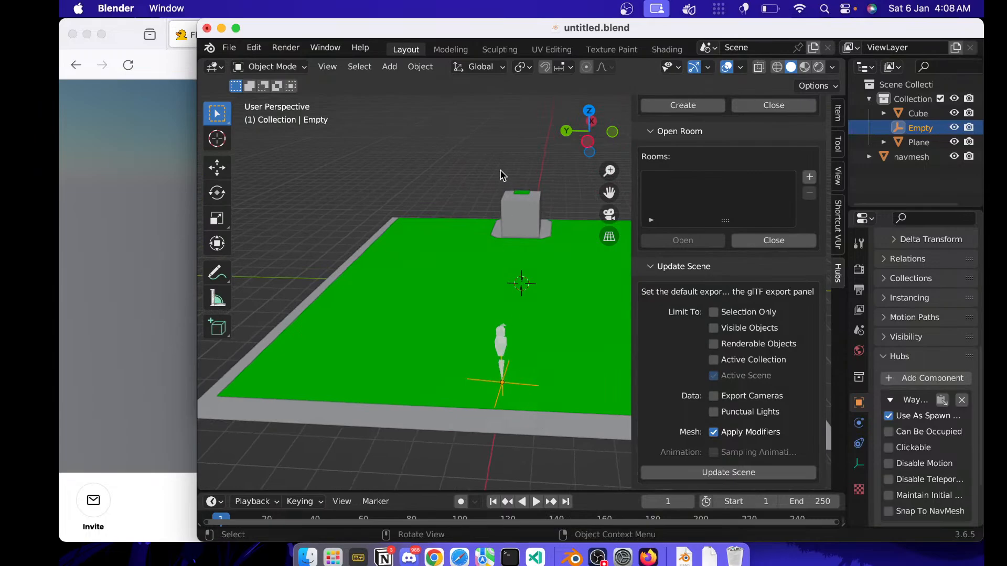
click(528, 214)
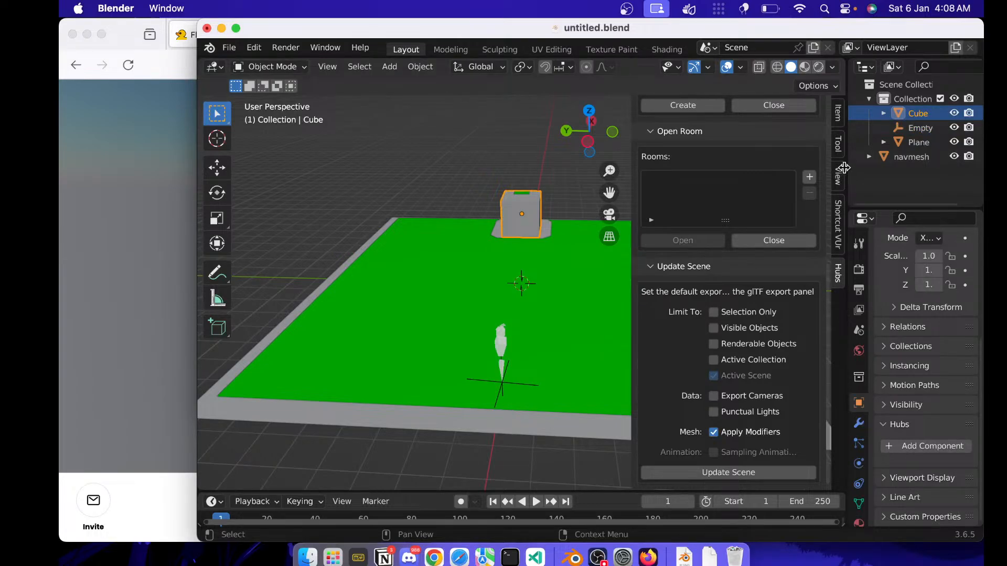
drag(845, 167, 710, 167)
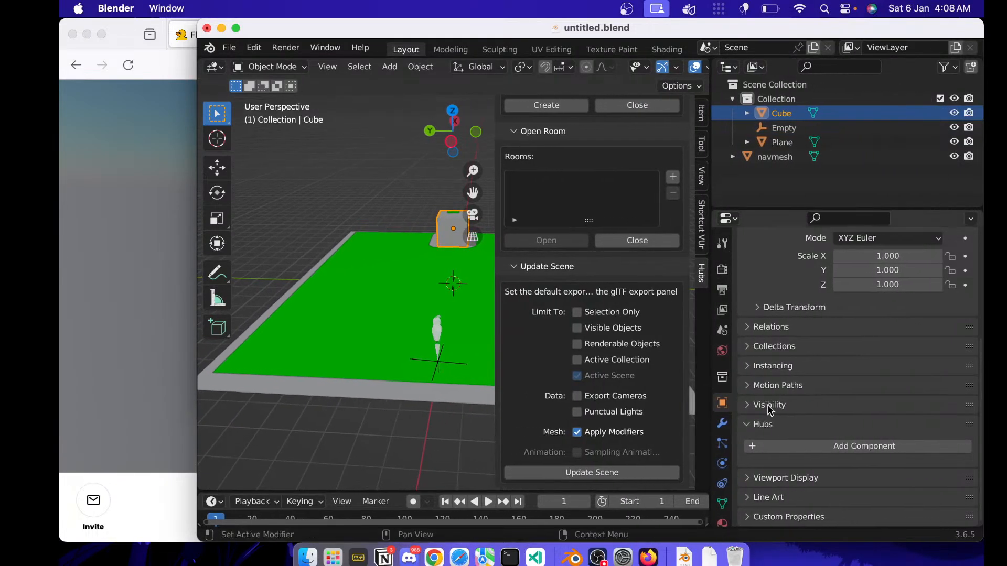
scroll(724, 465, down, 3)
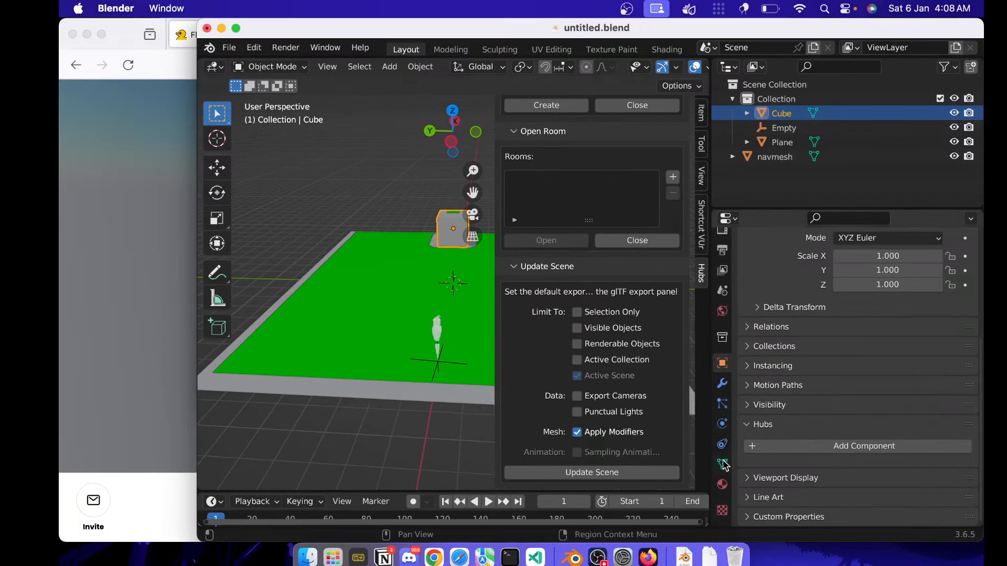
click(723, 488)
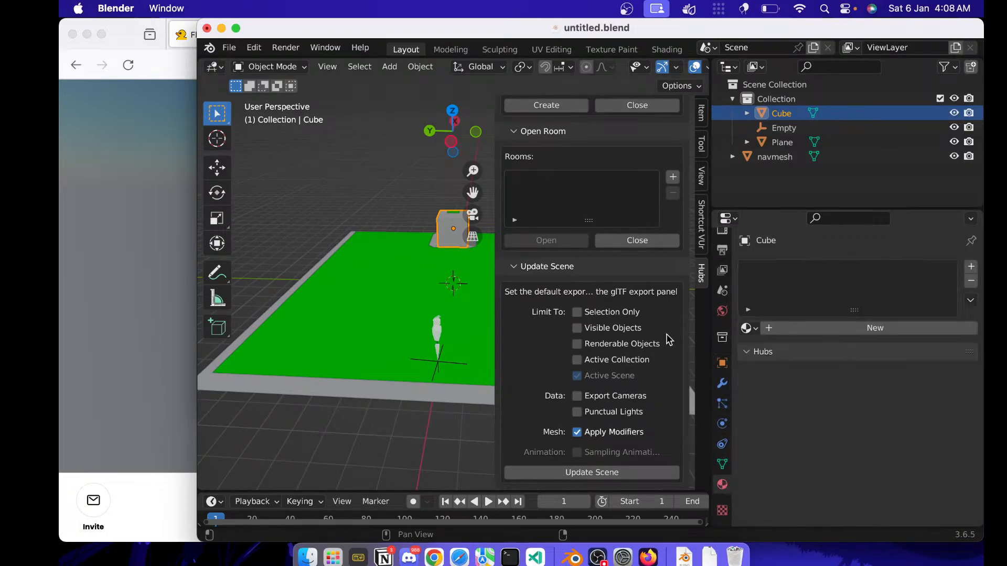
click(813, 330)
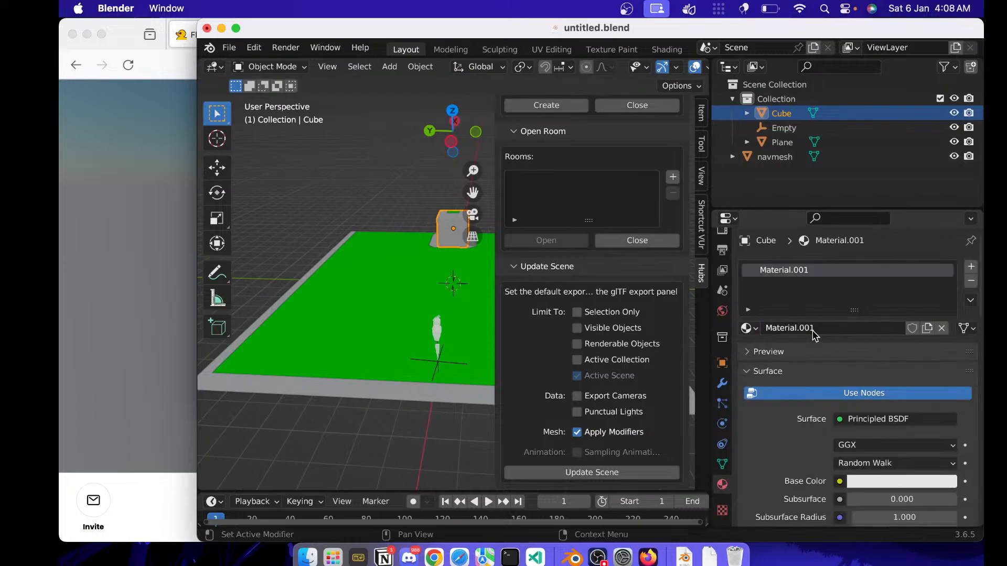
click(856, 482)
click(892, 367)
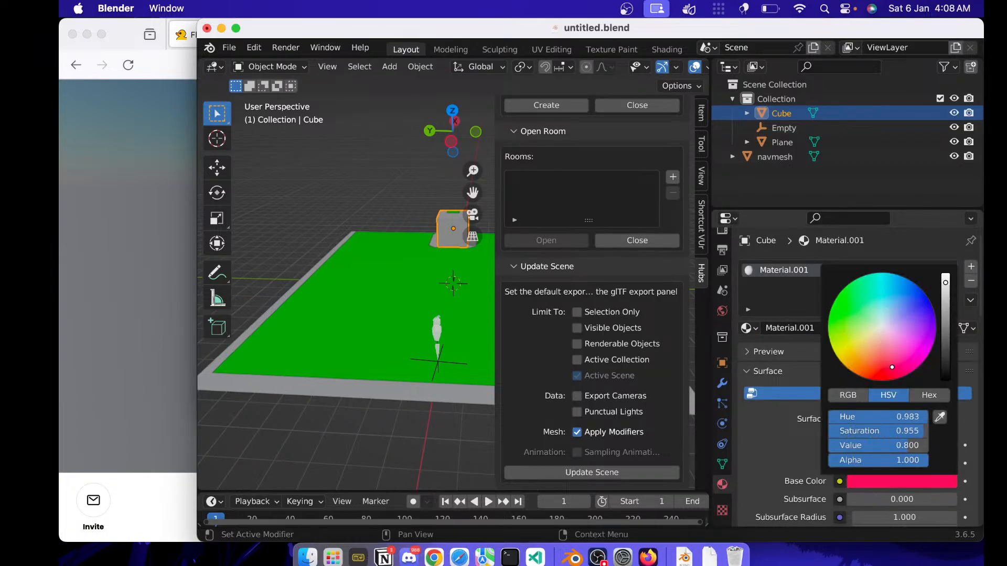
- Update the scene in the Hubs debug room from Blender and view the recolored cube in Firefox
click(615, 474)
click(155, 342)
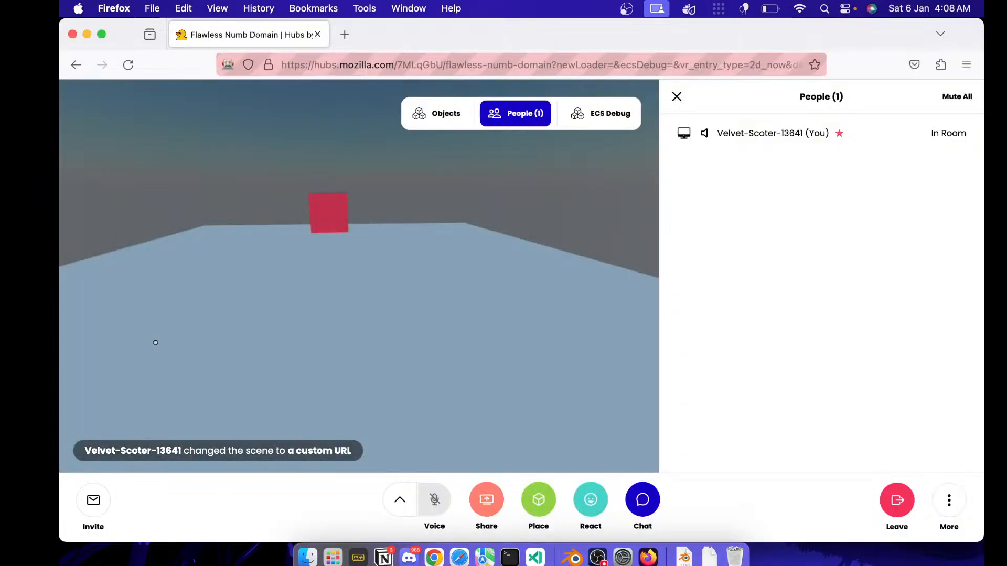
drag(332, 262, 310, 249)
key(w)
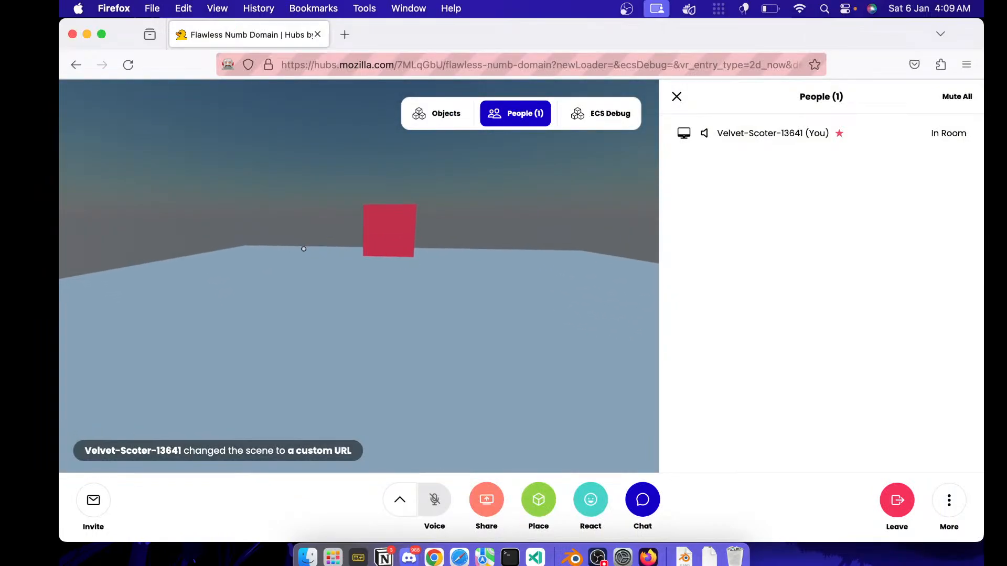